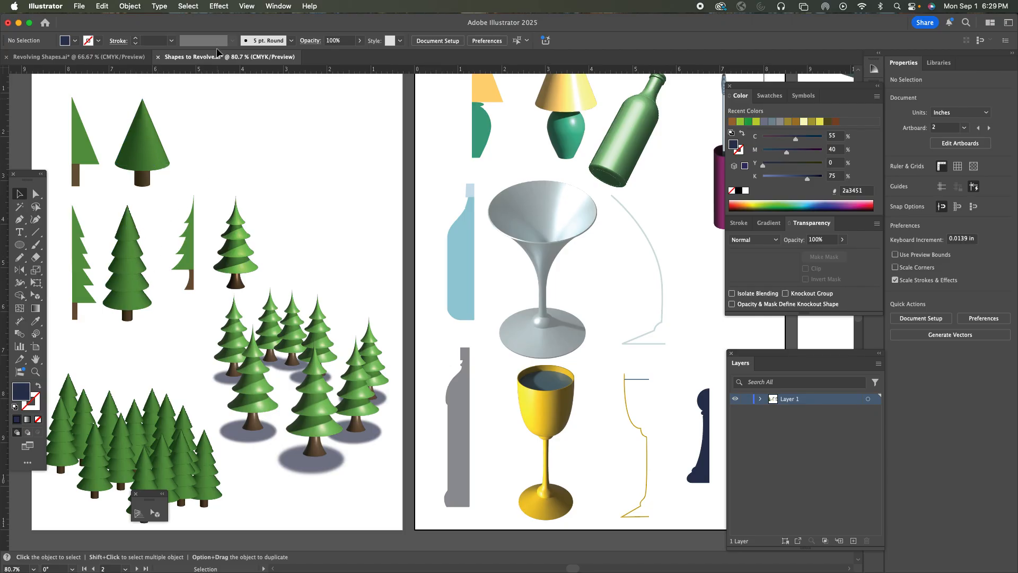
{"action": "left_click", "coordinate": [224, 5]}
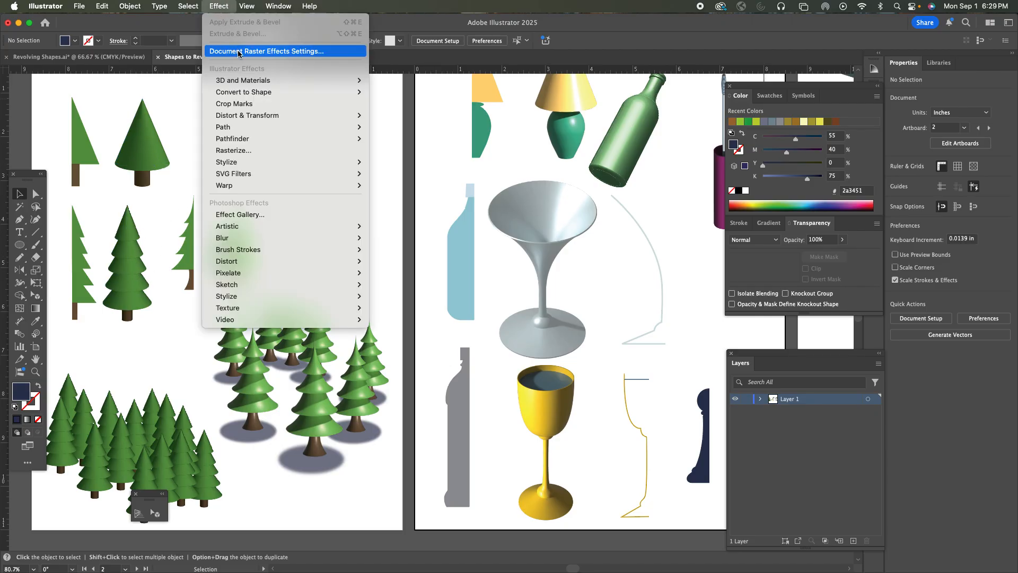
{"action": "mouse_move", "coordinate": [232, 80]}
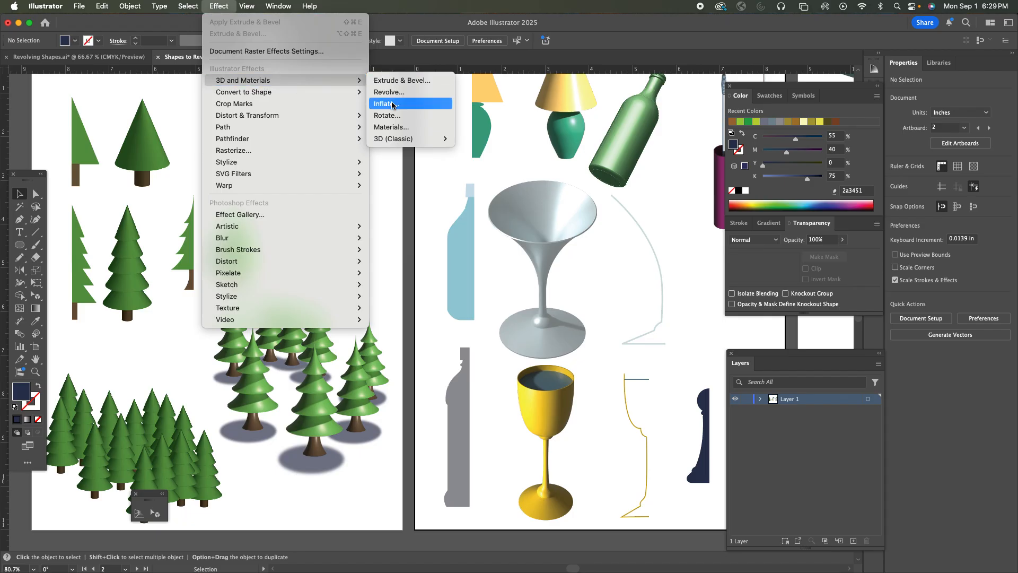
{"action": "mouse_move", "coordinate": [385, 141]}
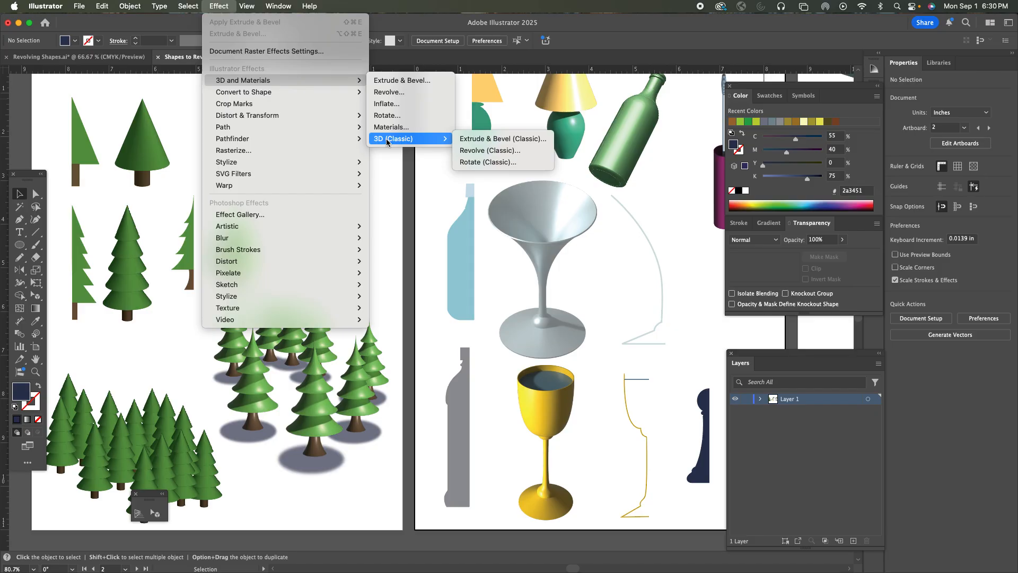
{"action": "left_click", "coordinate": [170, 121]}
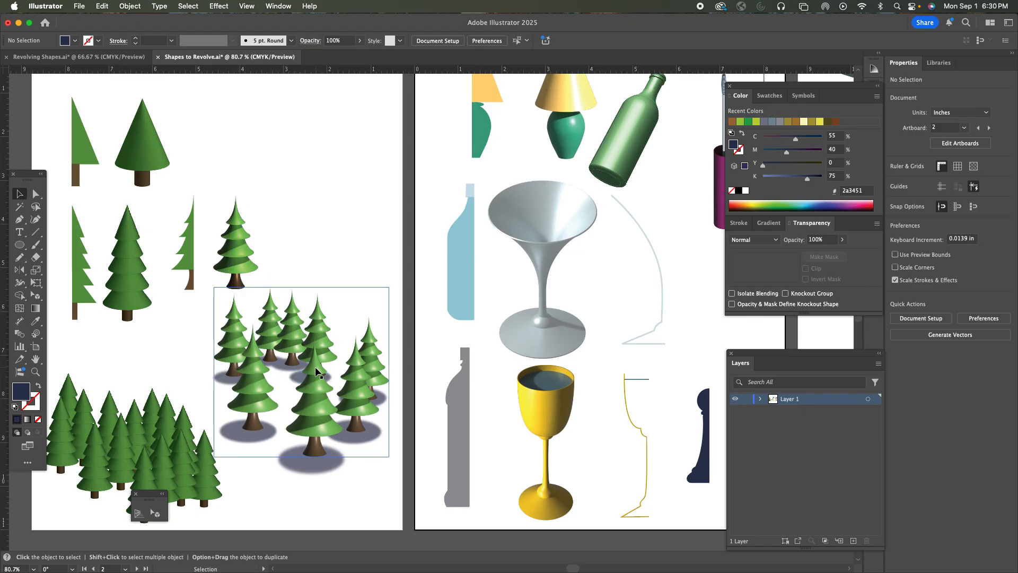
Examine the revolved mascara wand and its source profile lines up close on the middle artboard
{"action": "left_click_drag", "start_coordinate": [472, 284], "coordinate": [278, 297]}
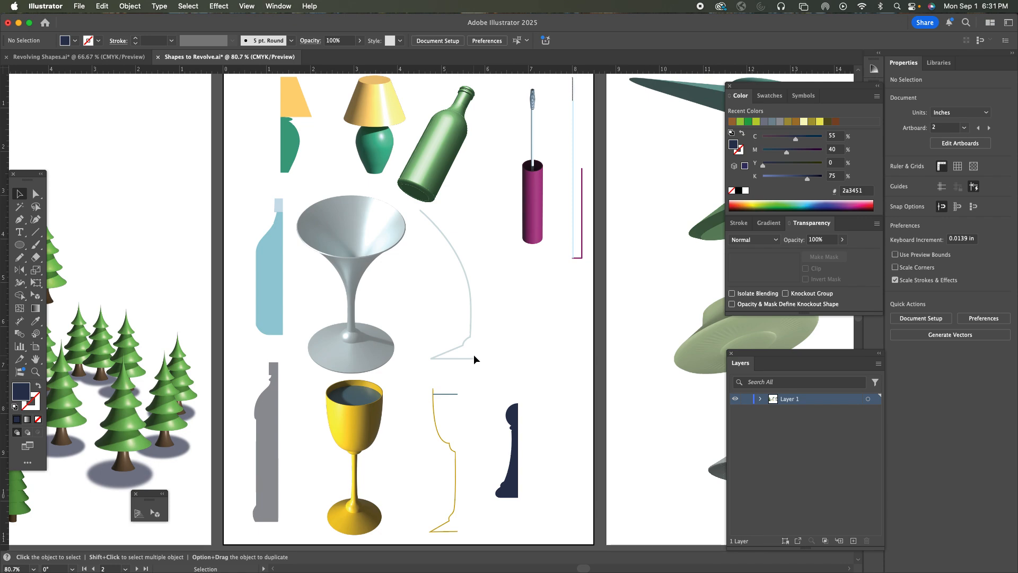
{"action": "left_click_drag", "start_coordinate": [462, 336], "coordinate": [354, 286]}
{"action": "key", "text": "z"}
{"action": "left_click", "coordinate": [552, 171]}
{"action": "left_click", "coordinate": [462, 289]}
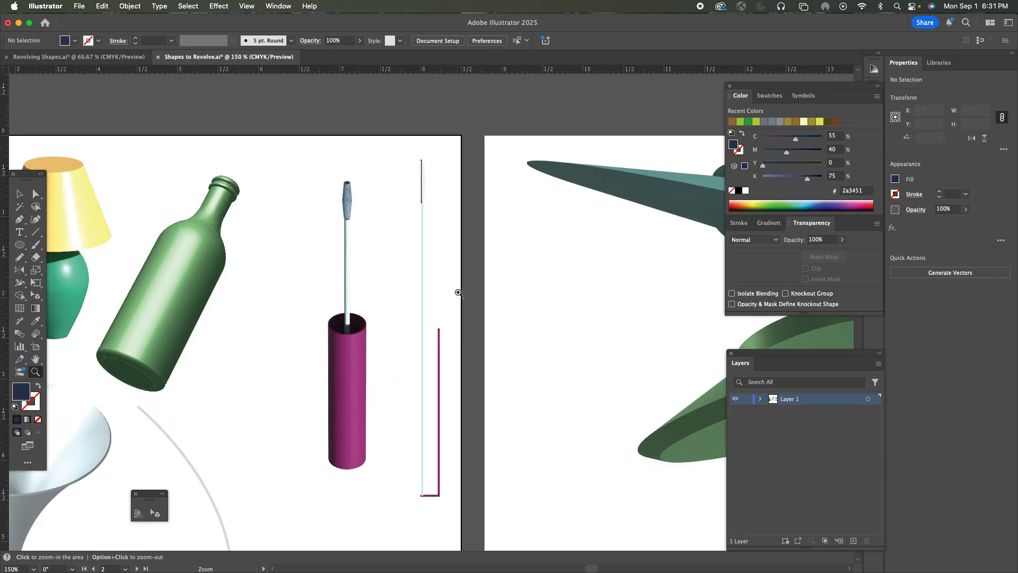
{"action": "left_click", "coordinate": [408, 318]}
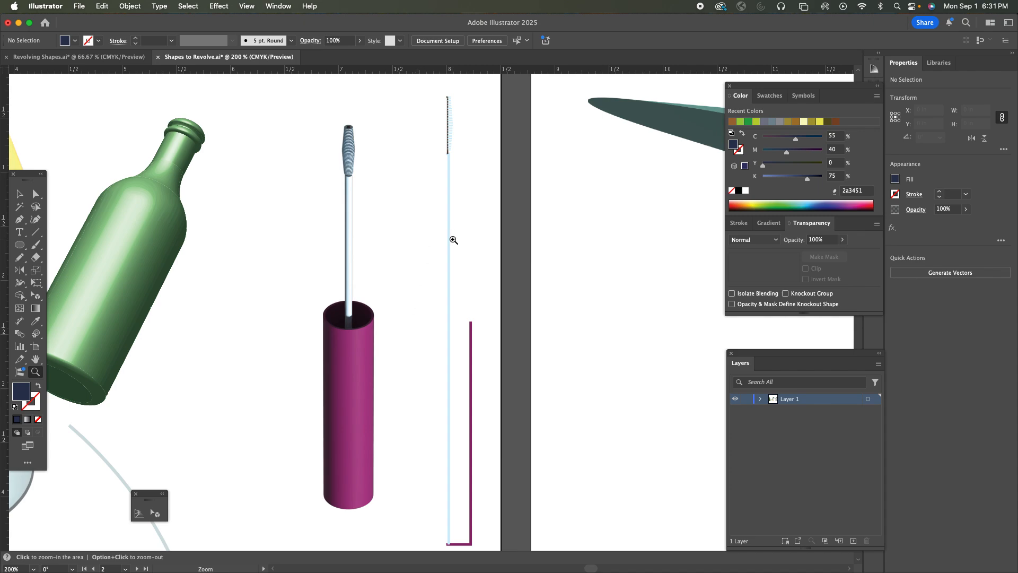
{"action": "left_click", "coordinate": [440, 186]}
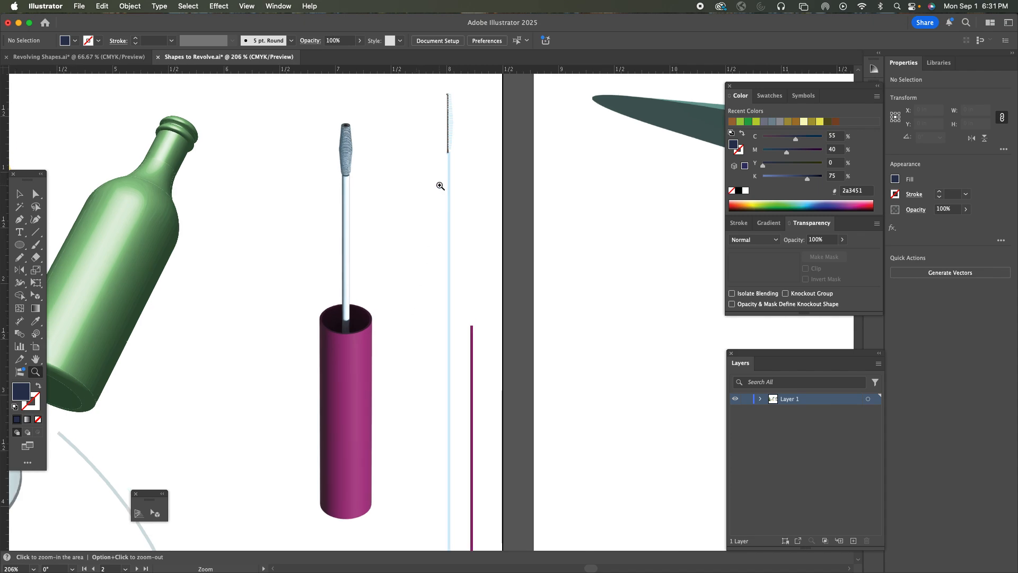
{"action": "left_click", "coordinate": [451, 158]}
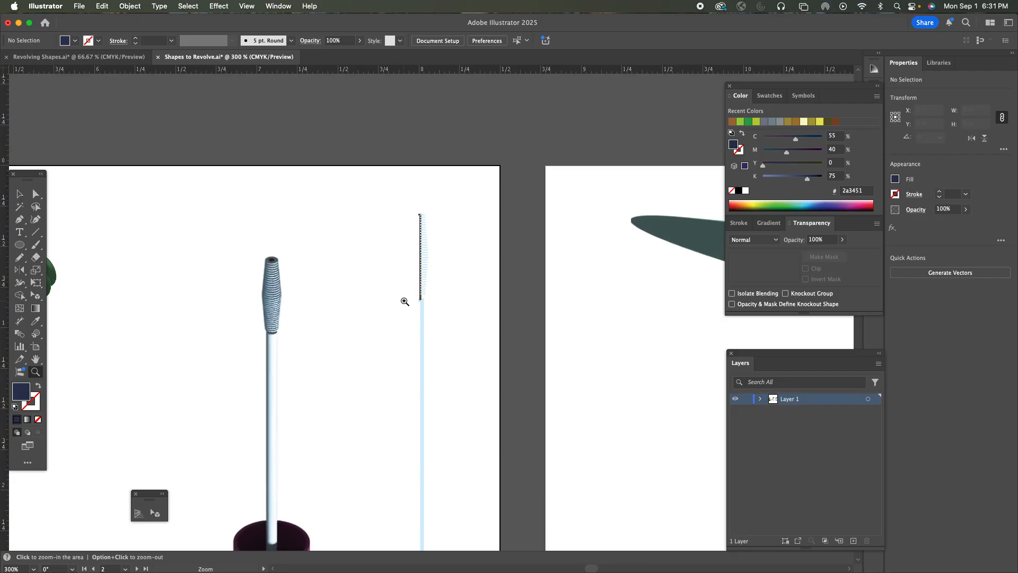
{"action": "left_click", "coordinate": [439, 301]}
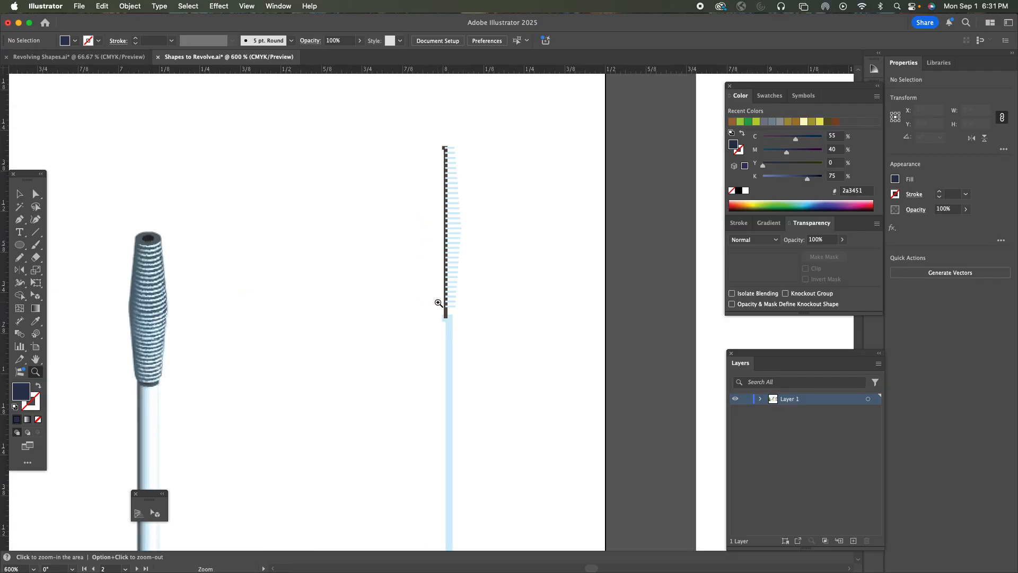
{"action": "mouse_move", "coordinate": [455, 355]}
{"action": "left_mouse_down"}
{"action": "mouse_move", "coordinate": [475, 305]}
{"action": "mouse_move", "coordinate": [471, 359]}
{"action": "left_mouse_up"}
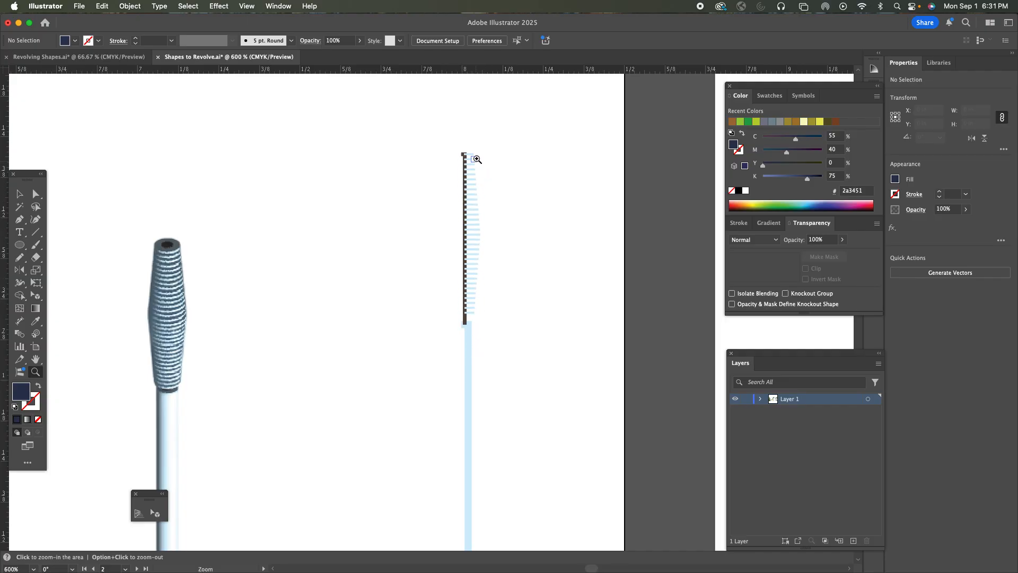
{"action": "left_click_drag", "start_coordinate": [500, 374], "coordinate": [448, 397]}
{"action": "left_click", "coordinate": [330, 263]}
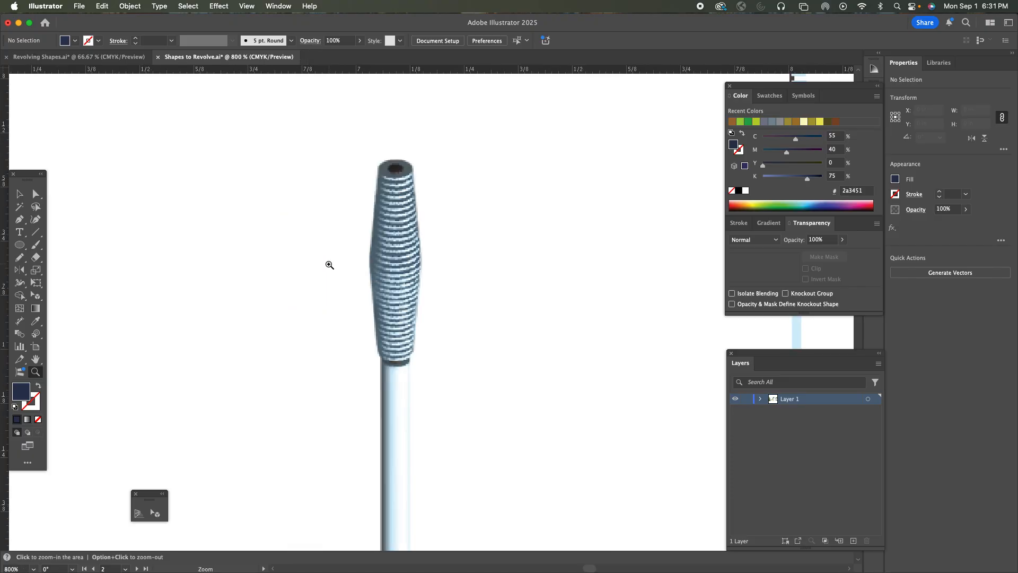
Examine the revolved flying saucer shapes on the artboard beside the glasses and bottles
{"action": "key", "text": "super+minus"}
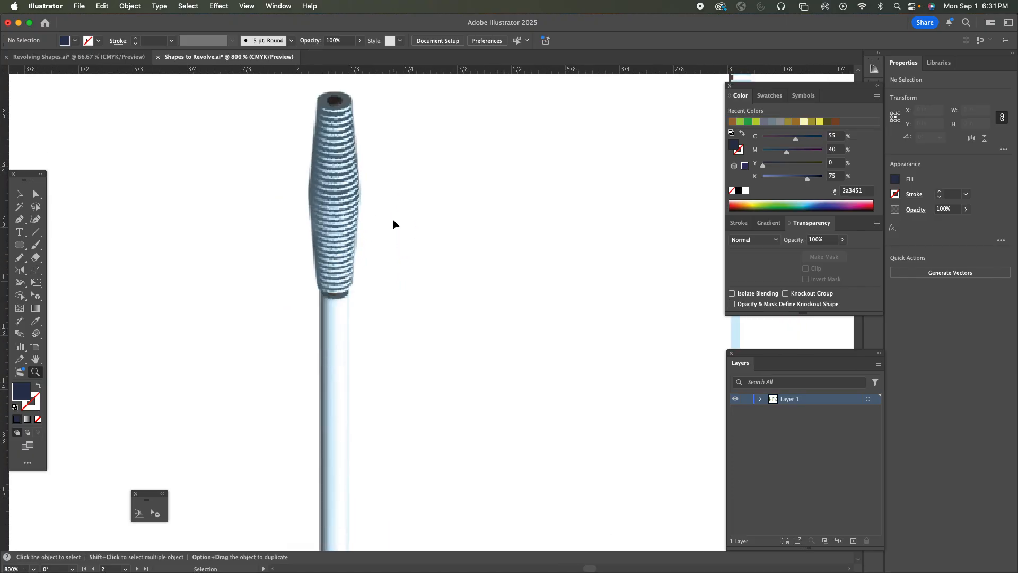
{"action": "key", "text": "super+minus"}
{"action": "key", "text": "super+minus"}
{"action": "key", "text": "super+minus"}
{"action": "key", "text": "super+minus"}
{"action": "key", "text": "super+minus"}
{"action": "key", "text": "super+minus"}
{"action": "key", "text": "super+minus"}
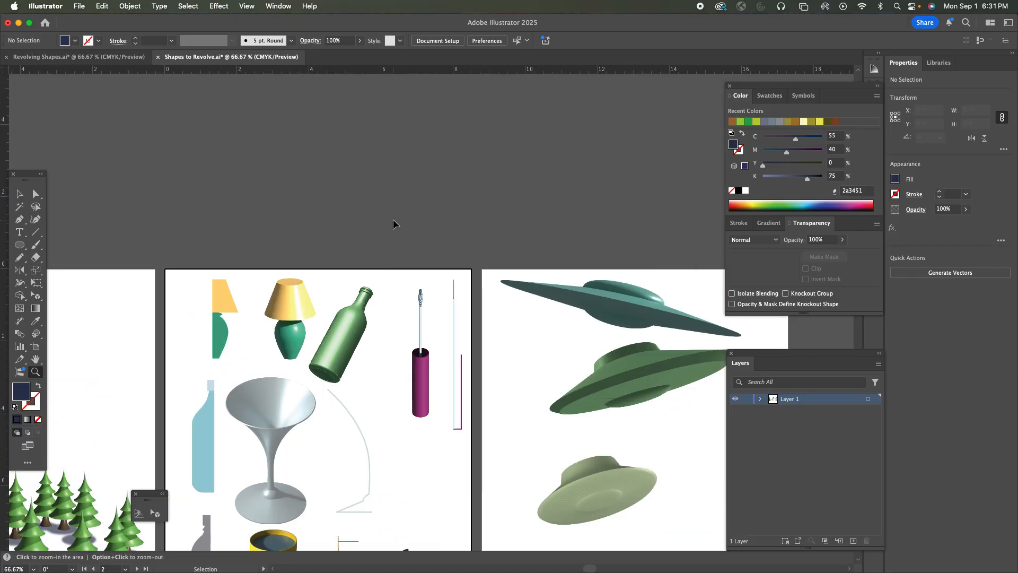
{"action": "left_click_drag", "start_coordinate": [399, 220], "coordinate": [390, 97]}
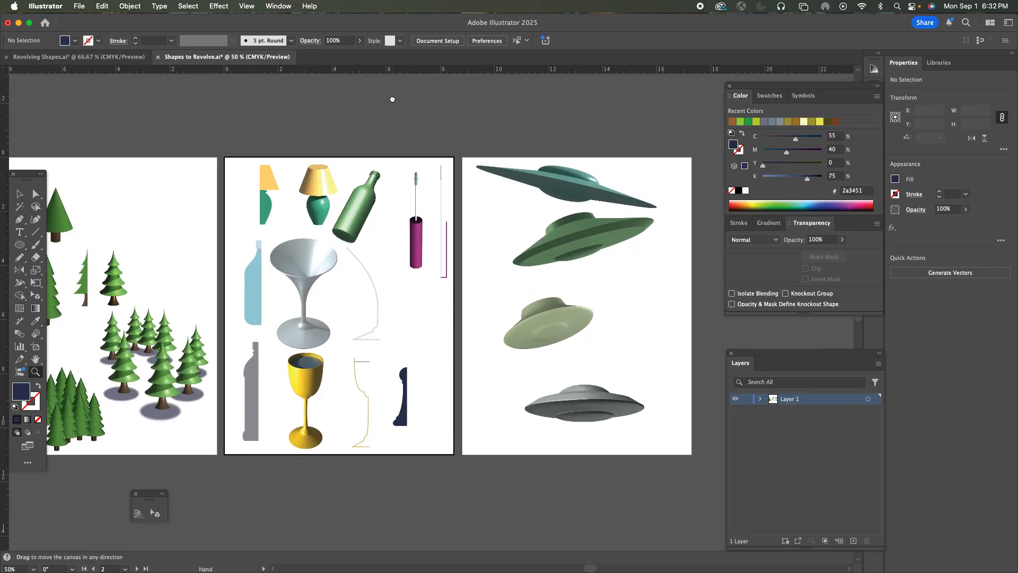
{"action": "left_click", "coordinate": [553, 260]}
{"action": "left_click", "coordinate": [471, 318]}
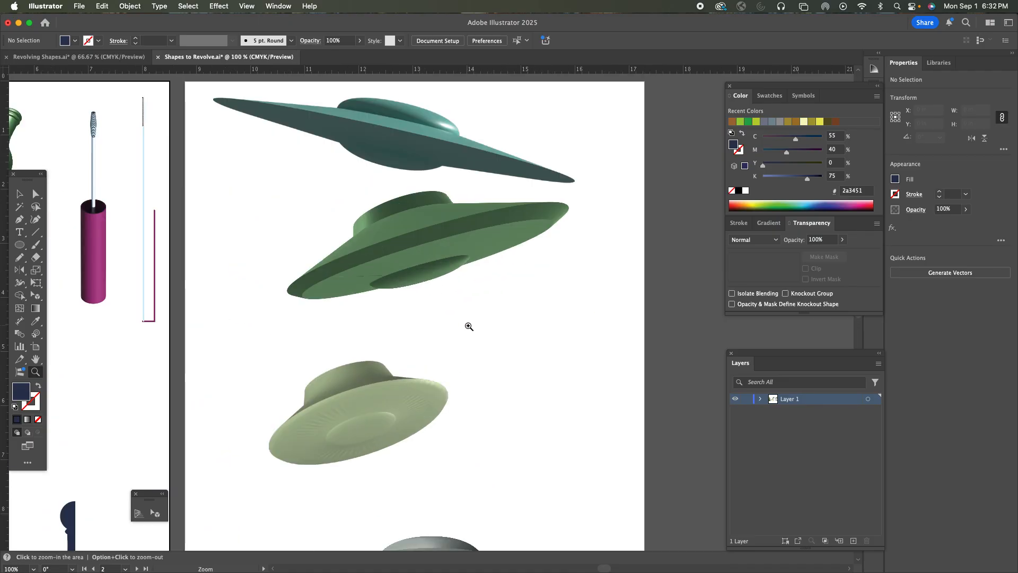
{"action": "left_click_drag", "start_coordinate": [438, 325], "coordinate": [521, 324]}
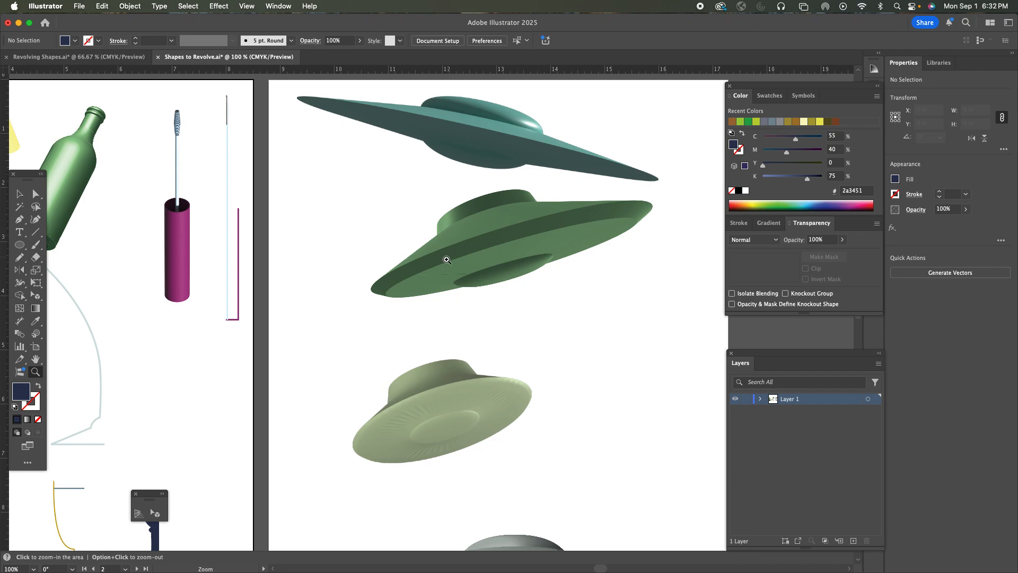
{"action": "left_click_drag", "start_coordinate": [479, 316], "coordinate": [580, 190]}
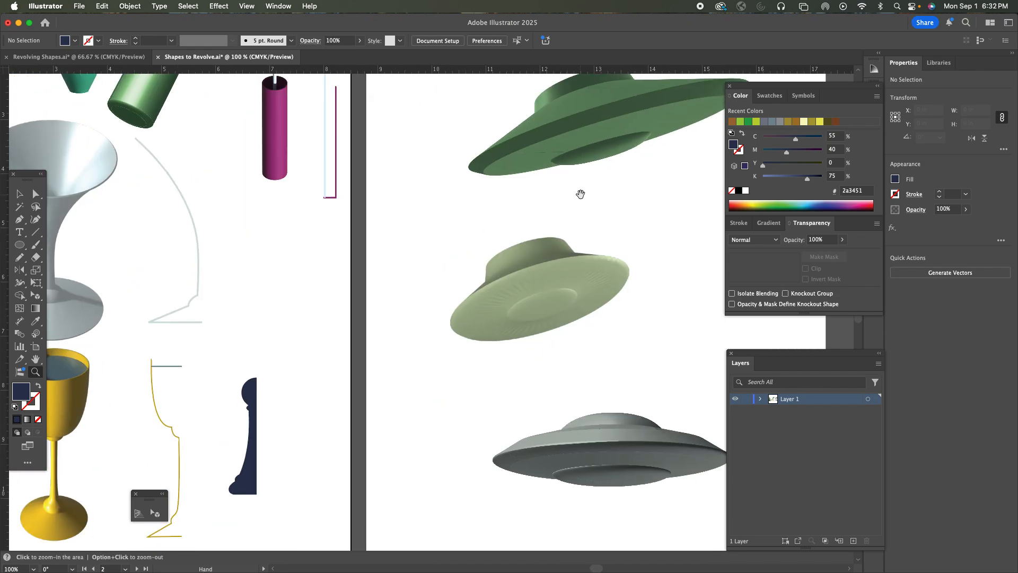
Apply the 3D Revolve effect to the dark blue half-pawn profile, with the offset direction from the Right Edge
{"action": "left_click_drag", "start_coordinate": [398, 398], "coordinate": [485, 362]}
{"action": "left_click", "coordinate": [333, 405]}
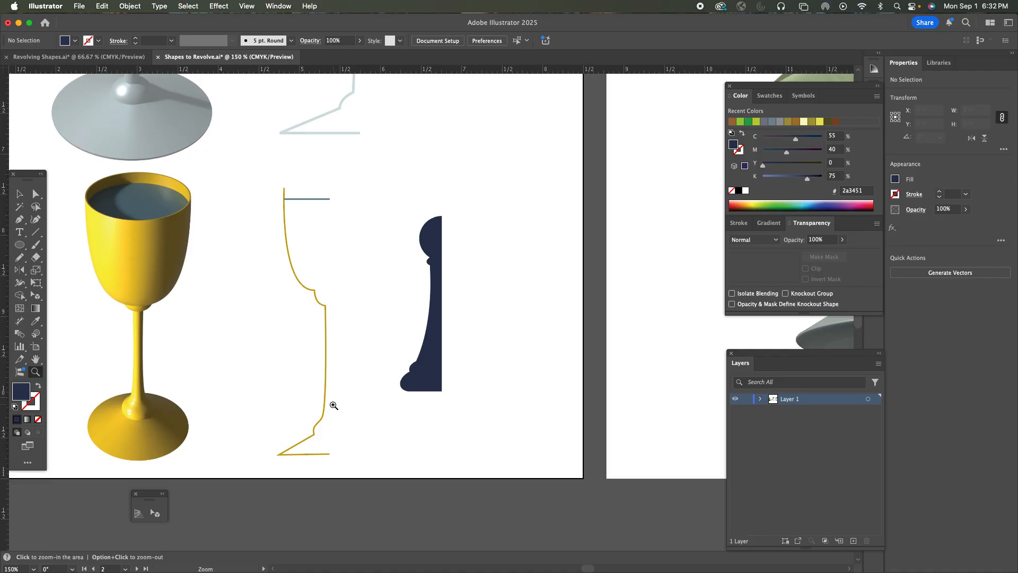
{"action": "left_click", "coordinate": [408, 298]}
{"action": "key", "text": "v"}
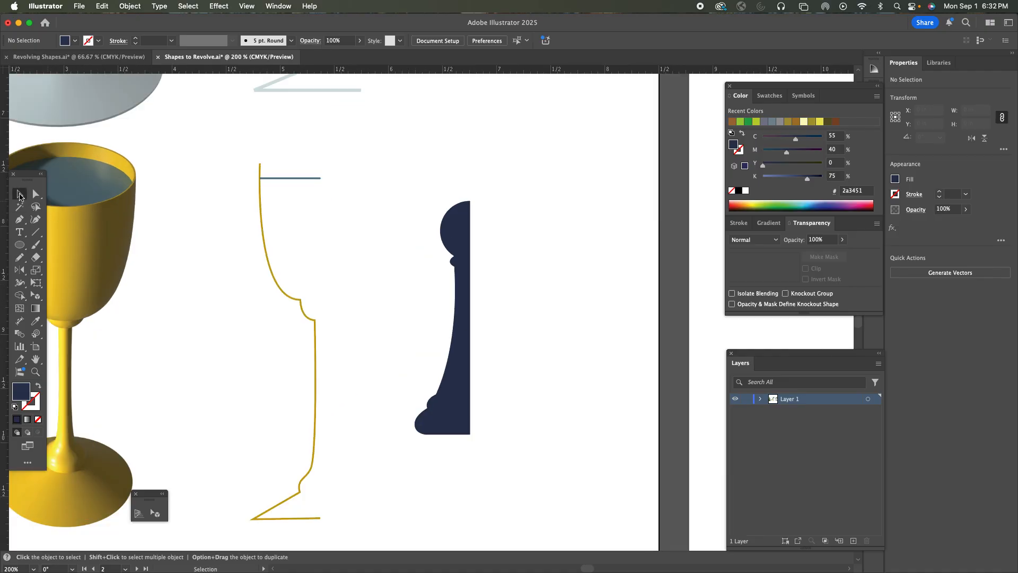
{"action": "left_click", "coordinate": [464, 333]}
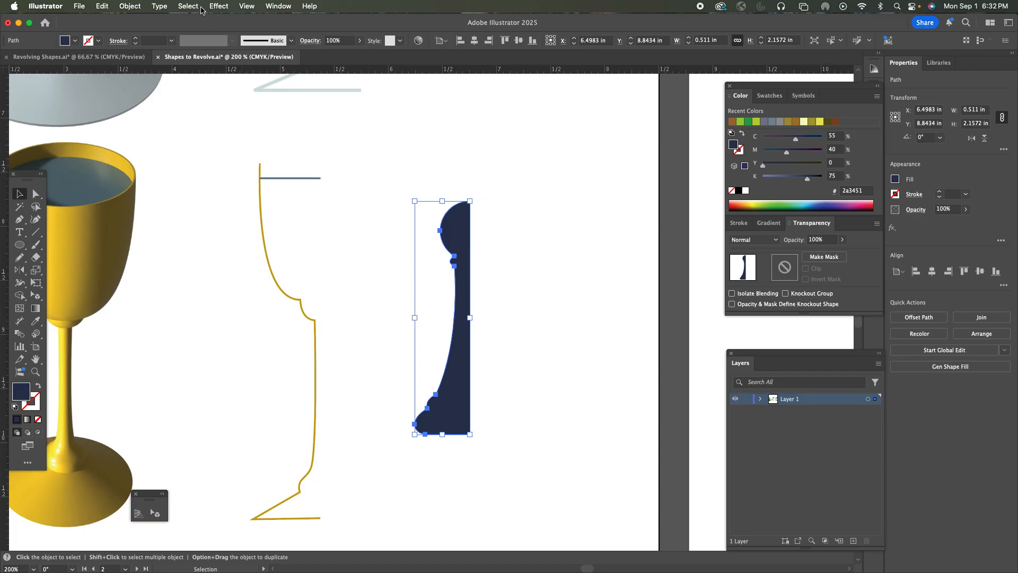
{"action": "left_click", "coordinate": [218, 7]}
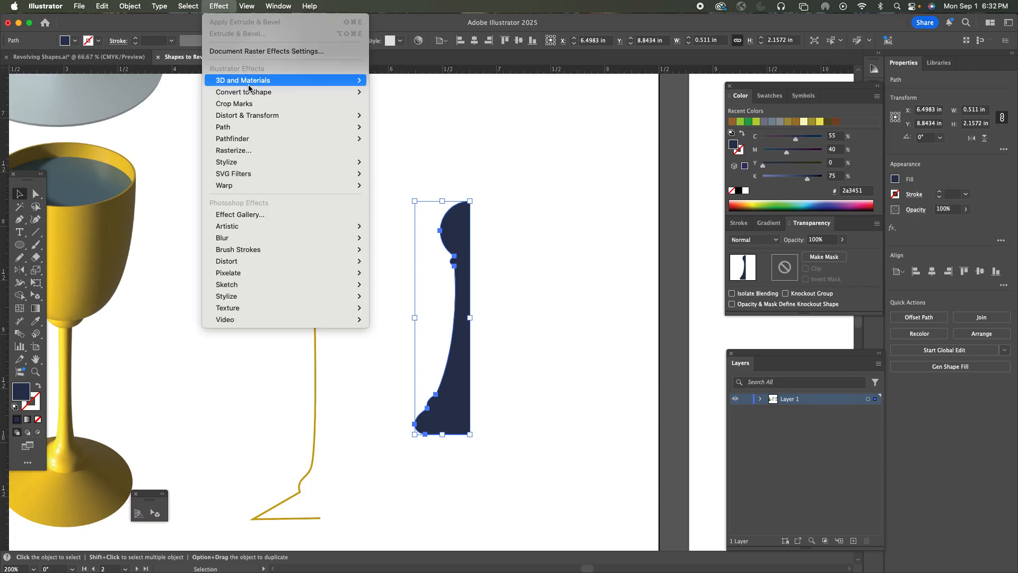
{"action": "mouse_move", "coordinate": [248, 80]}
{"action": "left_click", "coordinate": [376, 93]}
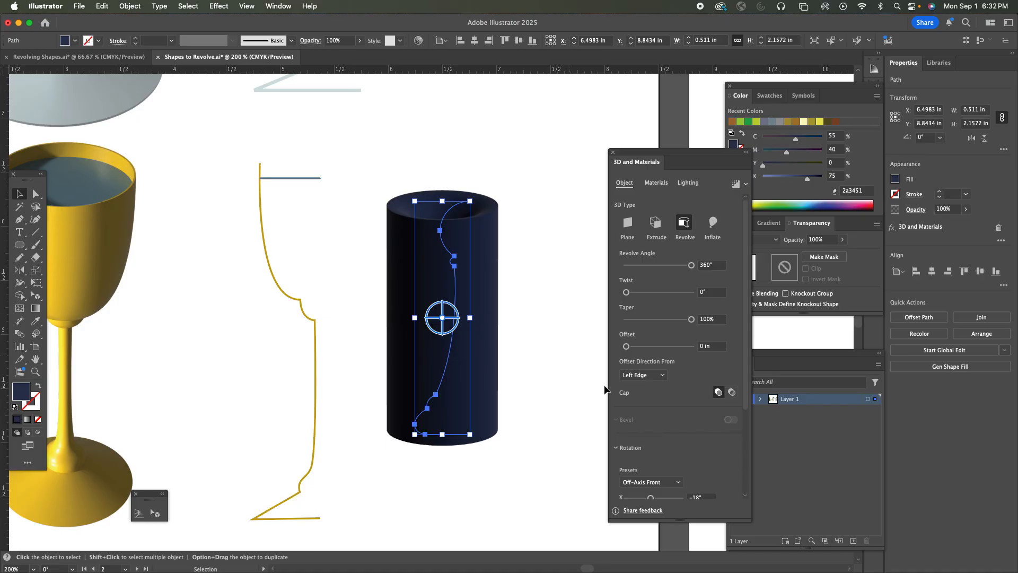
{"action": "left_click", "coordinate": [645, 377]}
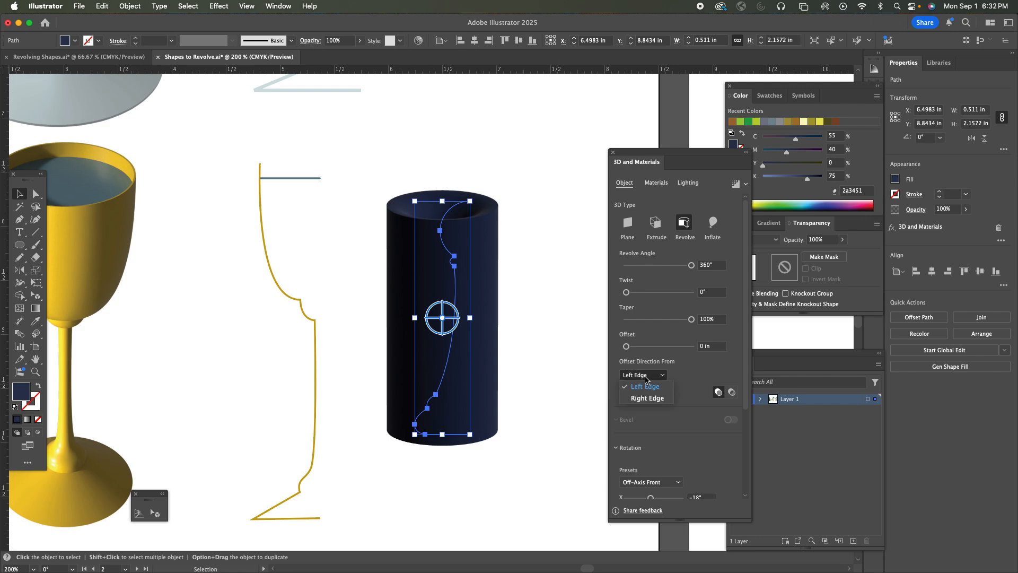
{"action": "left_click", "coordinate": [646, 398]}
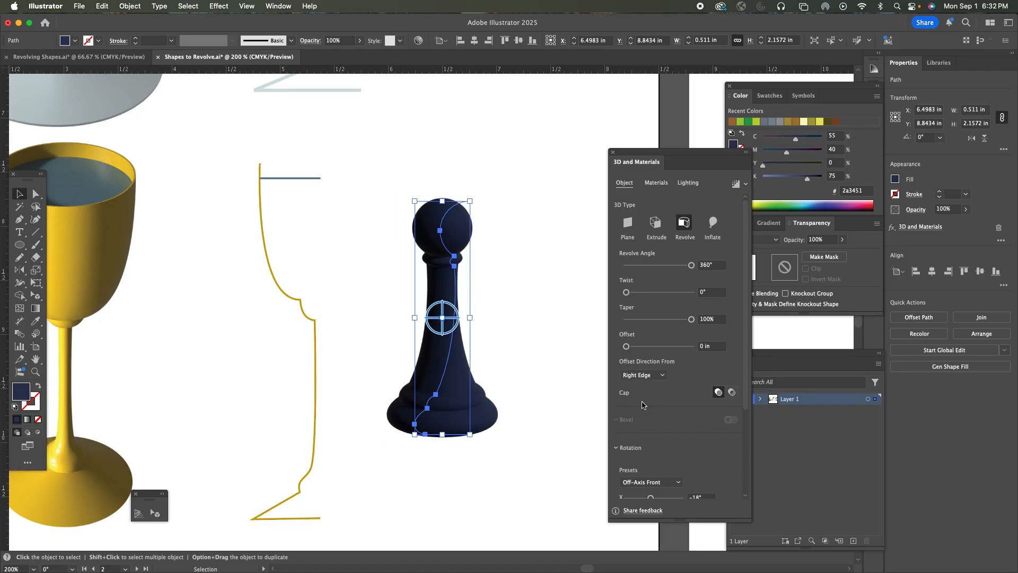
Move the pawn's Light 1 to a rotation of about -159.6° and set the default material's Metallic value to 0.81
{"action": "left_click", "coordinate": [687, 183]}
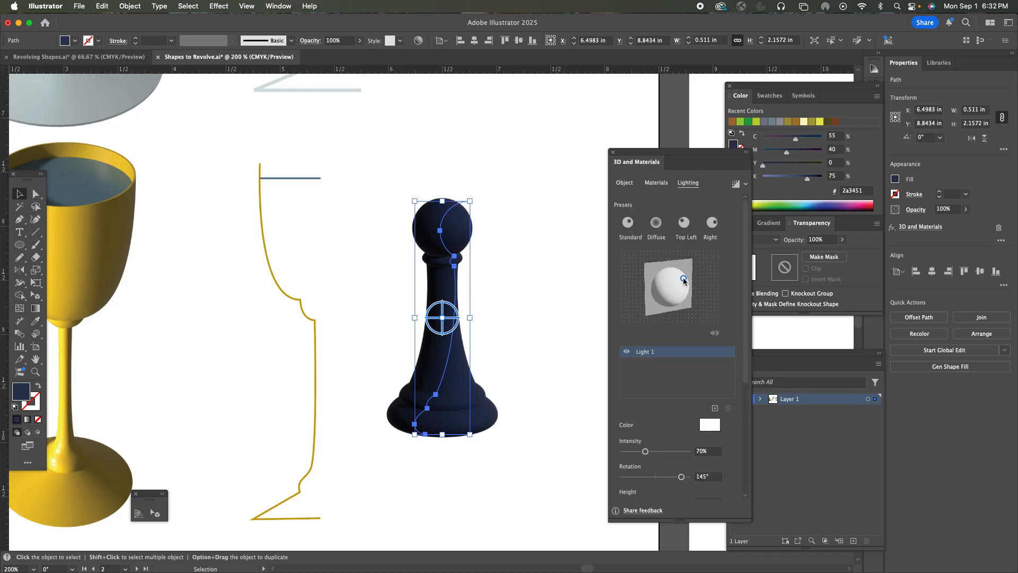
{"action": "left_click_drag", "start_coordinate": [683, 279], "coordinate": [672, 279]}
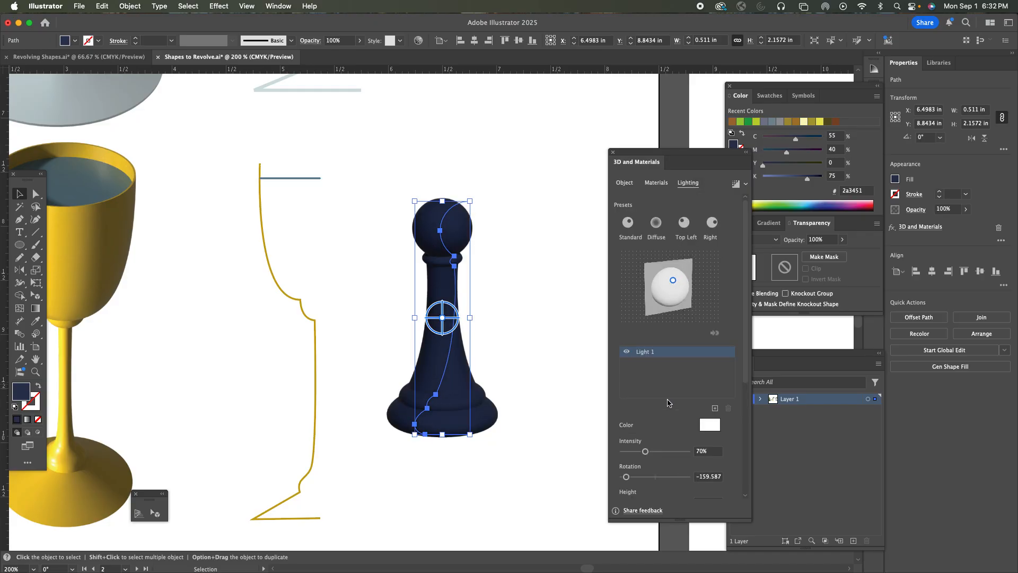
{"action": "left_click", "coordinate": [655, 184]}
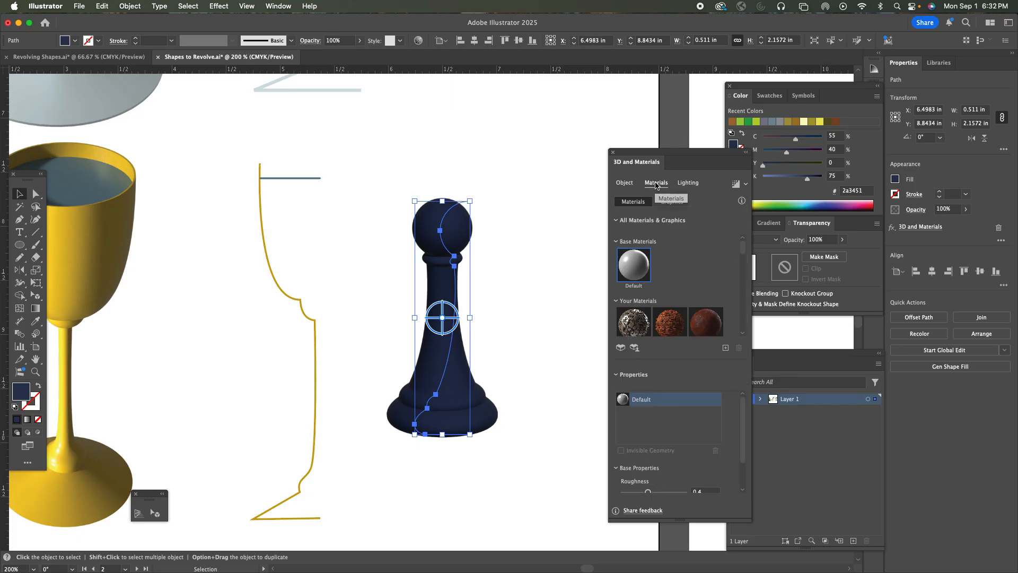
{"action": "scroll", "coordinate": [741, 424], "scroll_direction": "down", "scroll_amount": 3}
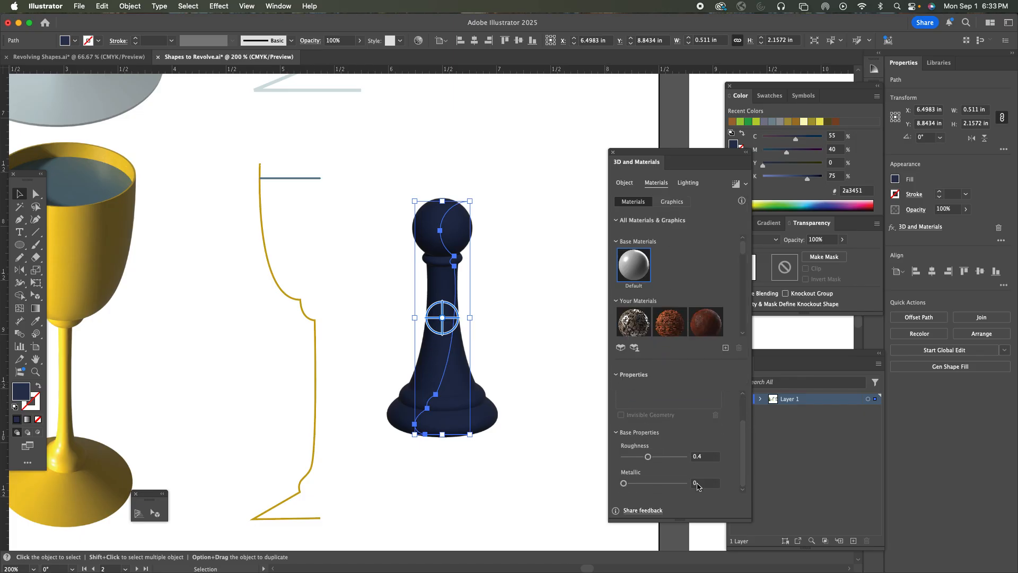
{"action": "left_click_drag", "start_coordinate": [623, 483], "coordinate": [670, 484]}
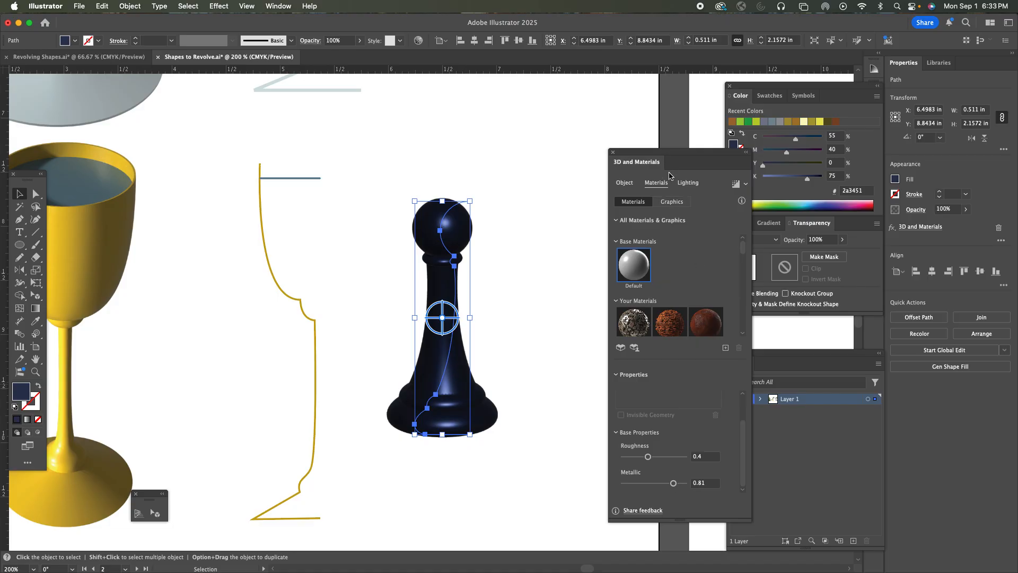
Reposition Light 1 on the pawn to a rotation of about 164.91°
{"action": "left_click", "coordinate": [692, 184]}
{"action": "left_click_drag", "start_coordinate": [672, 280], "coordinate": [679, 279]}
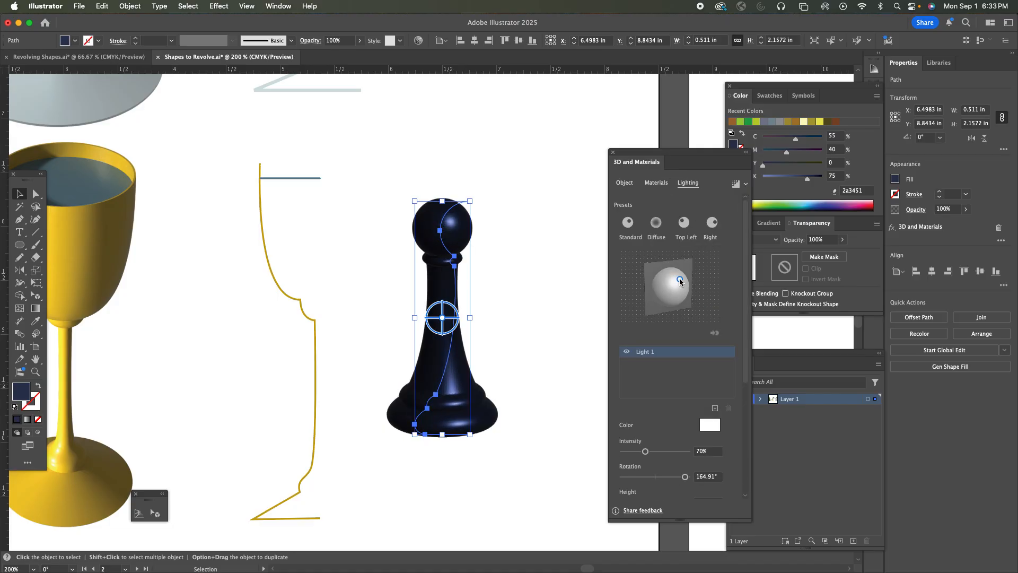
Turn on Wireframe in the render settings and render the pawn
{"action": "left_click", "coordinate": [745, 186]}
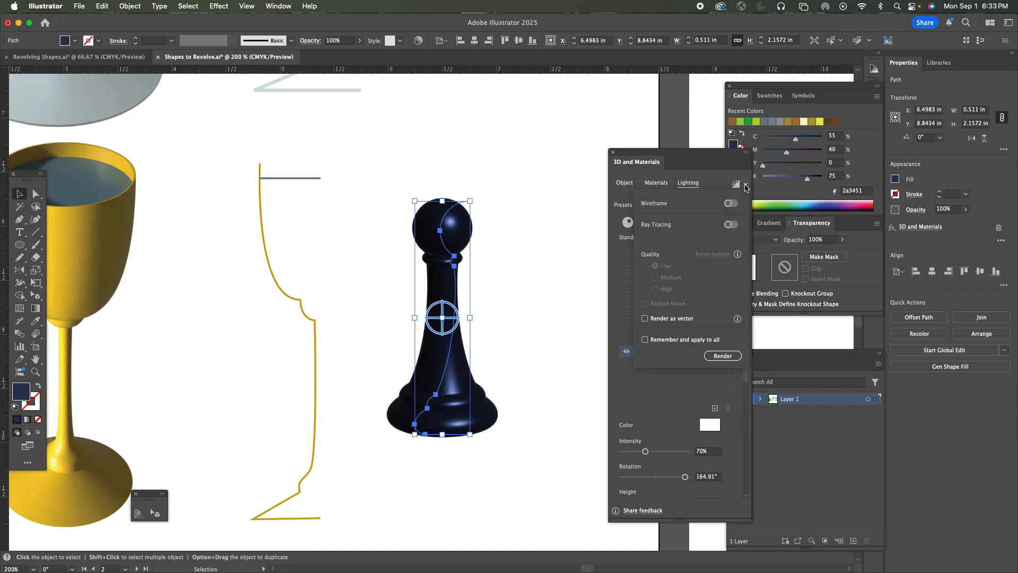
{"action": "left_click", "coordinate": [731, 203]}
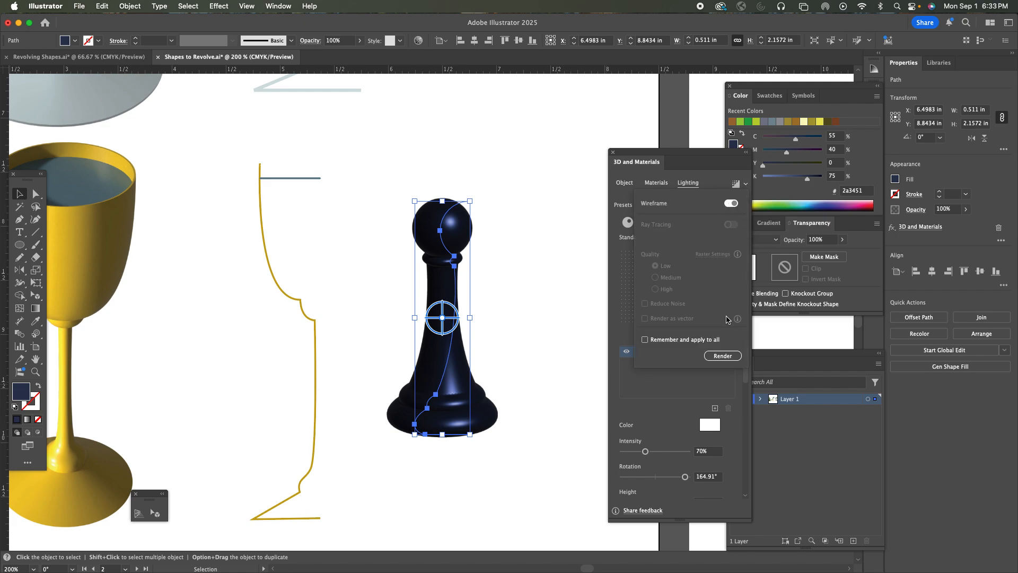
{"action": "left_click", "coordinate": [722, 355]}
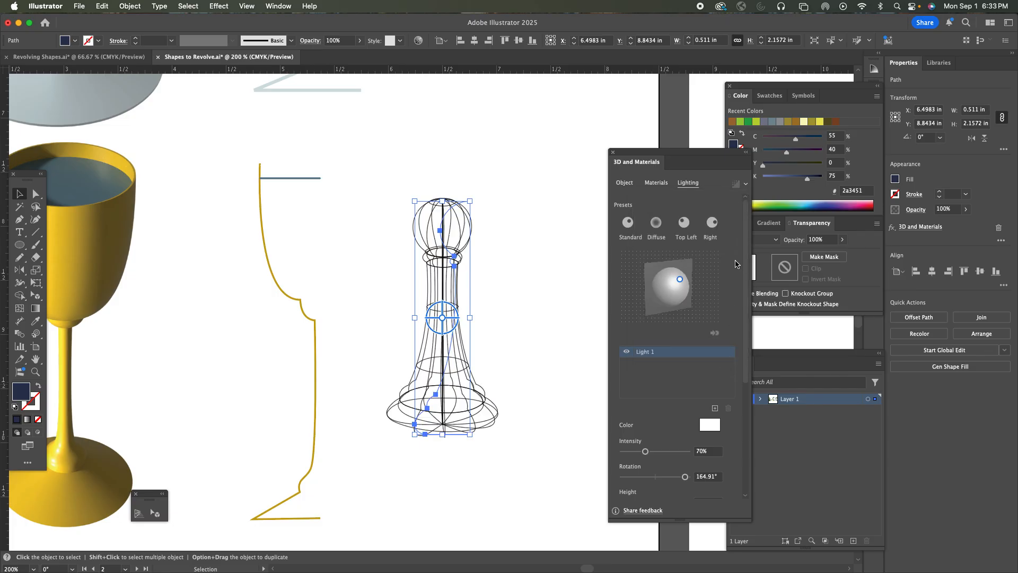
Render the pawn with Ray Tracing instead of Wireframe, and set Light 1's intensity to 91%
{"action": "left_click", "coordinate": [746, 184]}
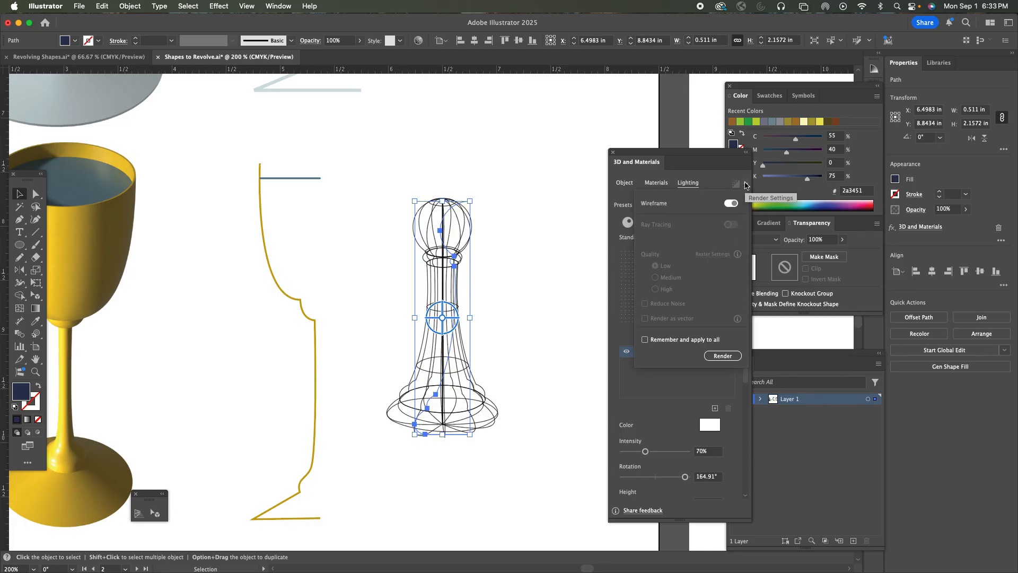
{"action": "left_click", "coordinate": [731, 203]}
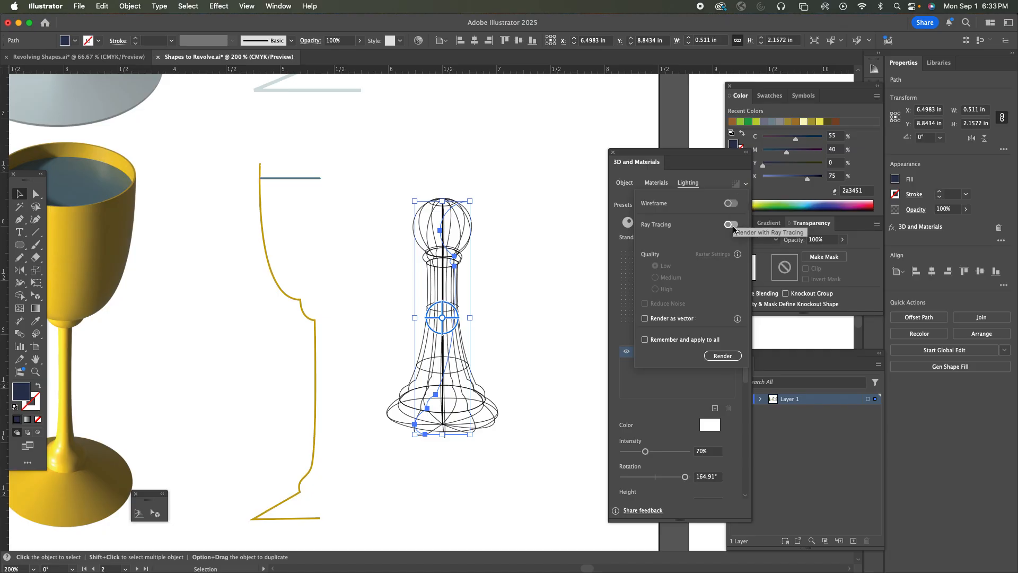
{"action": "left_click", "coordinate": [732, 225]}
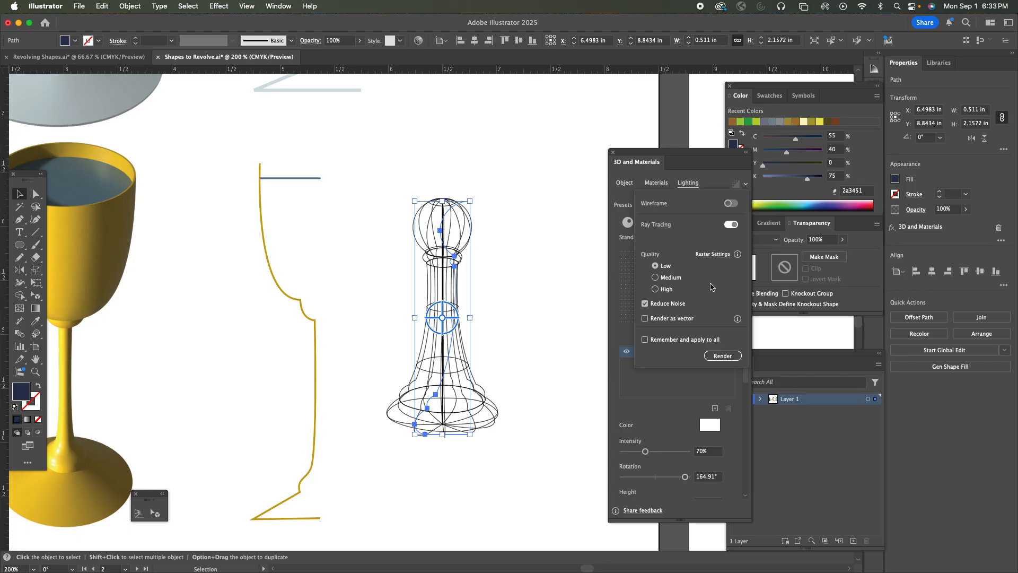
{"action": "left_click", "coordinate": [723, 356]}
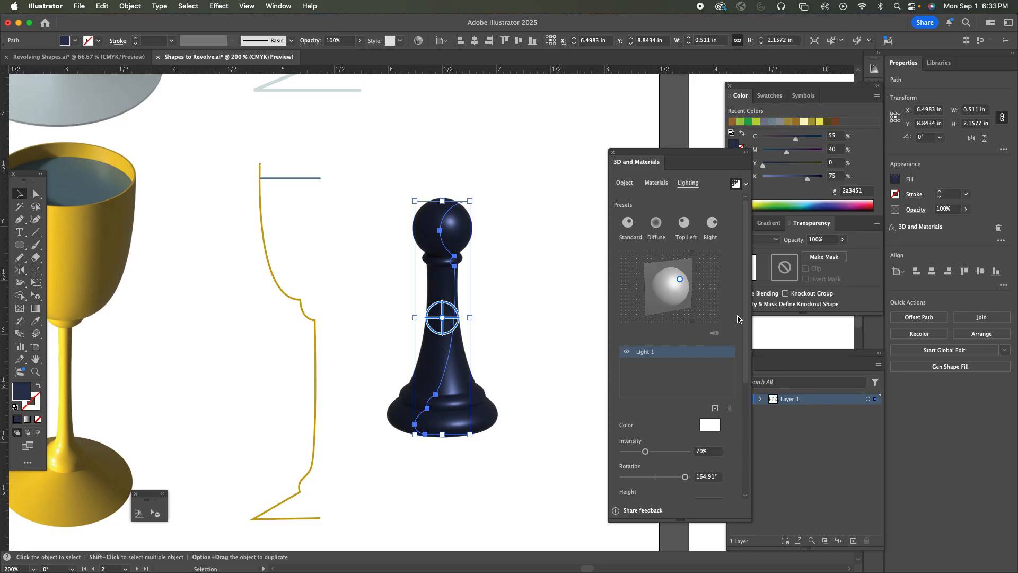
{"action": "left_click_drag", "start_coordinate": [645, 451], "coordinate": [652, 451]}
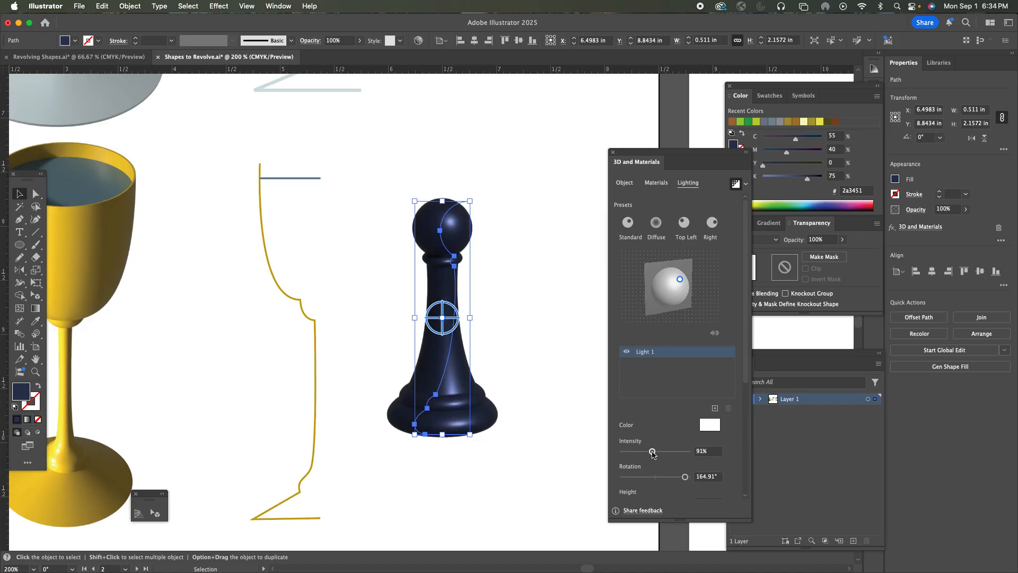
{"action": "left_click", "coordinate": [520, 289]}
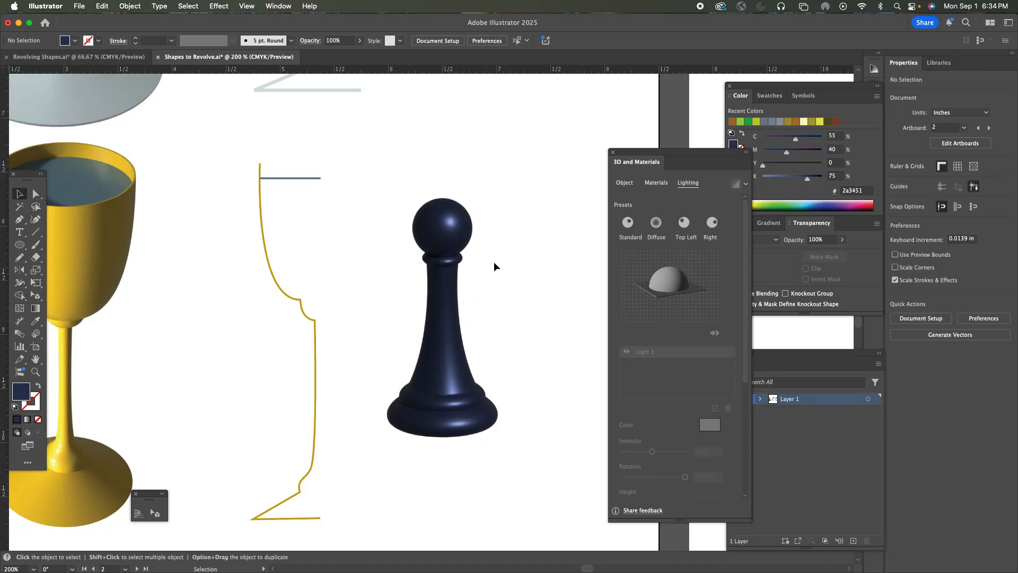
Create a new portrait Letter document, 8.5 x 11 in, in CMYK Color with High (300 ppi) raster effects
{"action": "left_click", "coordinate": [77, 4]}
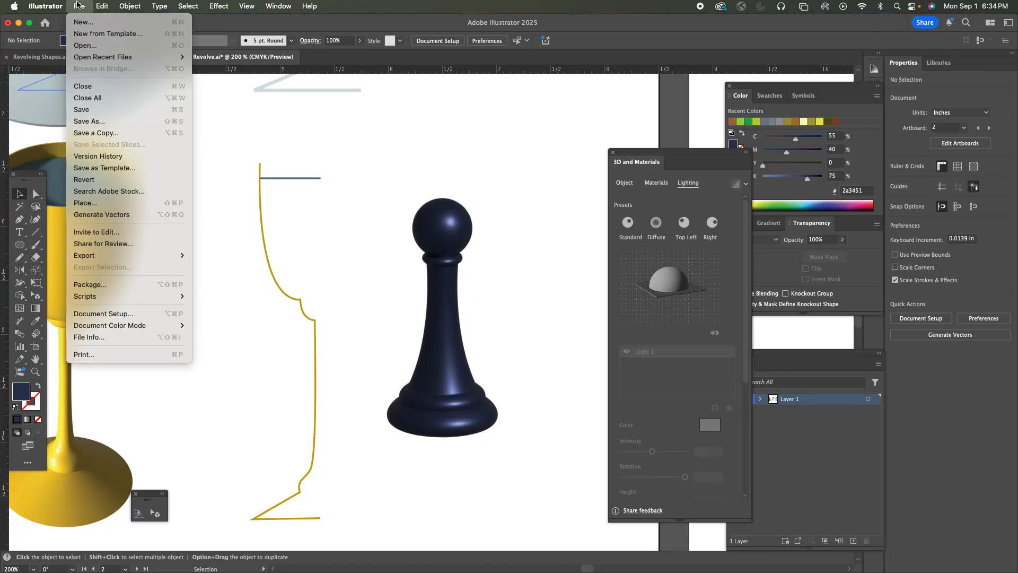
{"action": "left_click", "coordinate": [82, 23]}
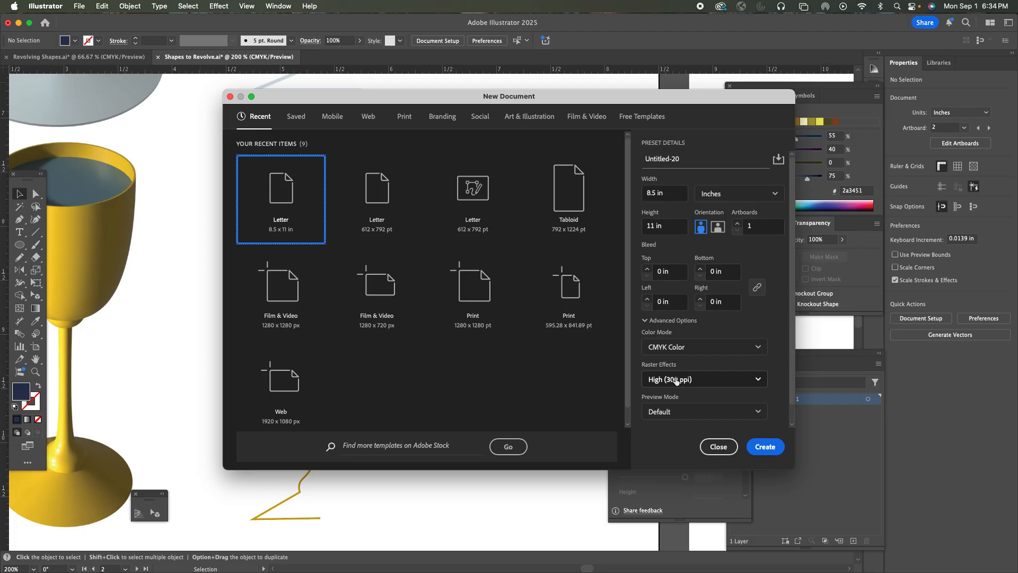
{"action": "left_click", "coordinate": [765, 446]}
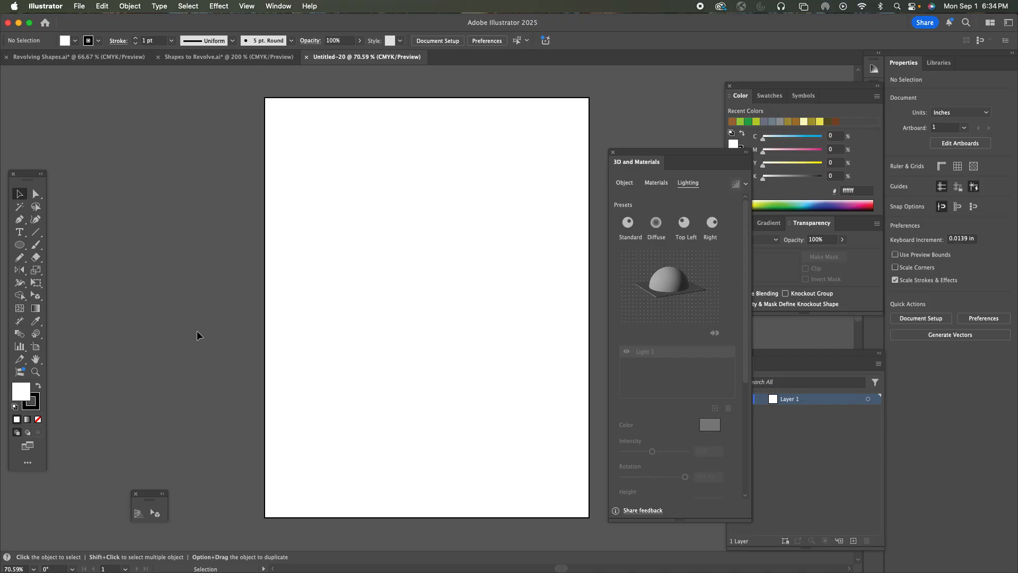
Show the rulers and place a vertical guide at about X 2.19 in on the artboard
{"action": "key", "text": "a"}
{"action": "key", "text": "super+r"}
{"action": "key", "text": "v"}
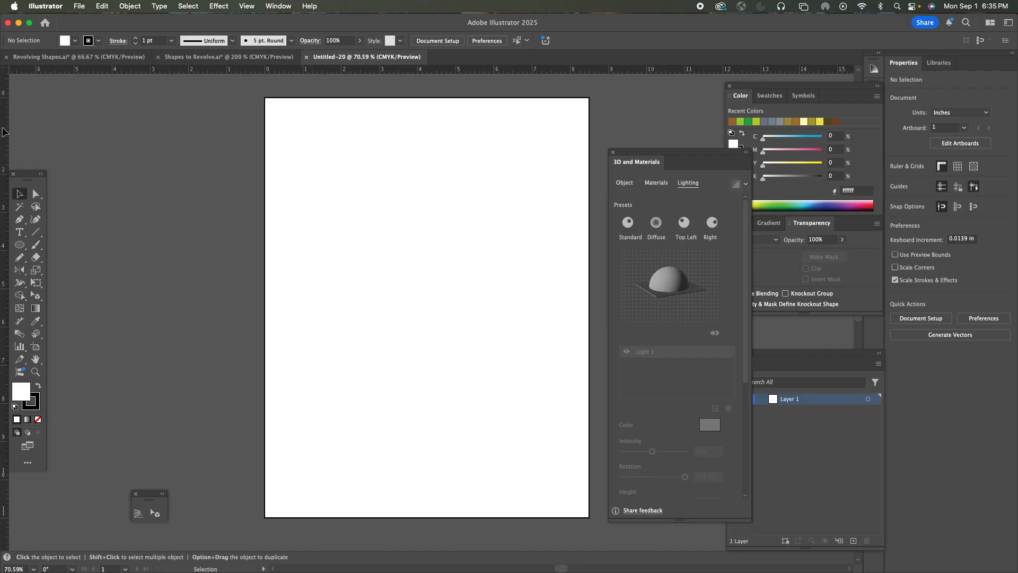
{"action": "left_click_drag", "start_coordinate": [4, 138], "coordinate": [348, 211]}
Lock the guides in the new document
{"action": "left_click", "coordinate": [35, 373]}
{"action": "left_click", "coordinate": [341, 288]}
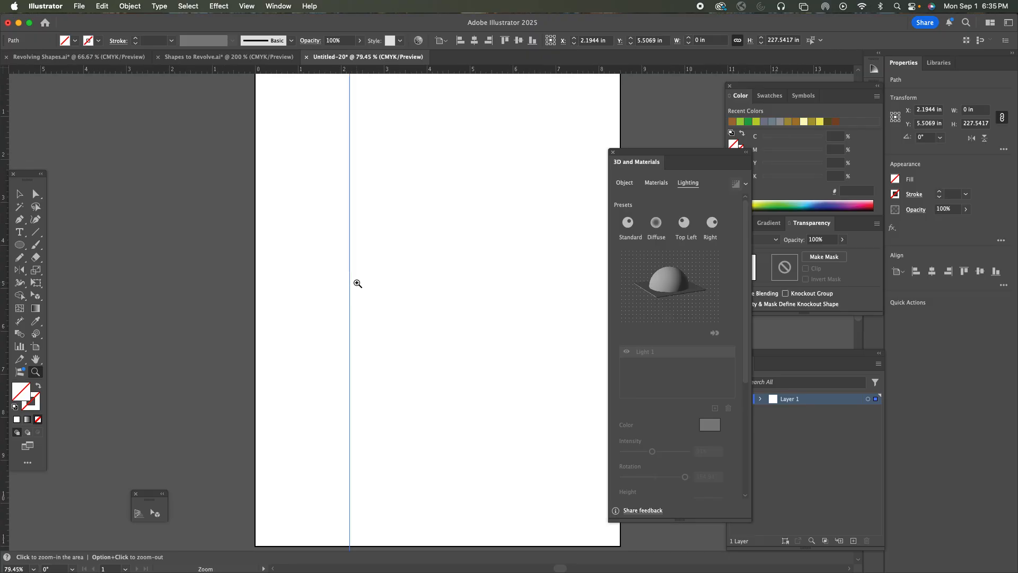
{"action": "left_click", "coordinate": [357, 283]}
{"action": "key", "text": "space"}
{"action": "left_click_drag", "start_coordinate": [450, 244], "coordinate": [352, 269]}
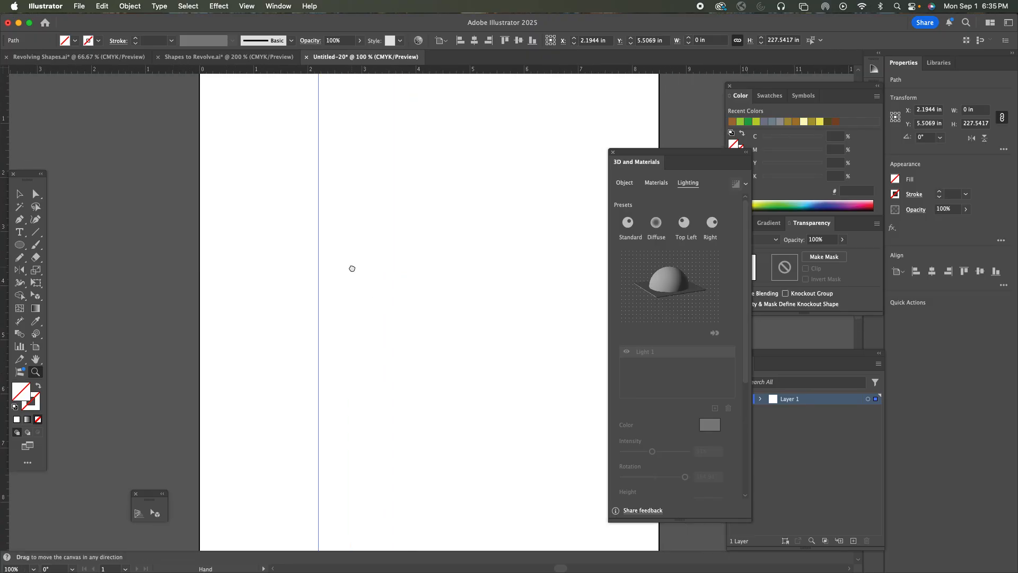
{"action": "left_click", "coordinate": [279, 6]}
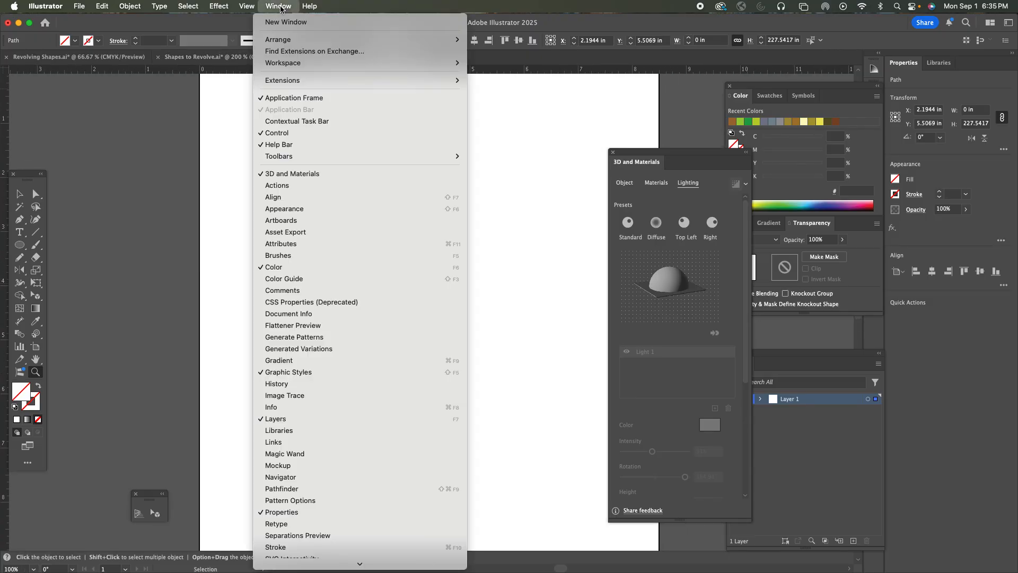
{"action": "mouse_move", "coordinate": [246, 7]}
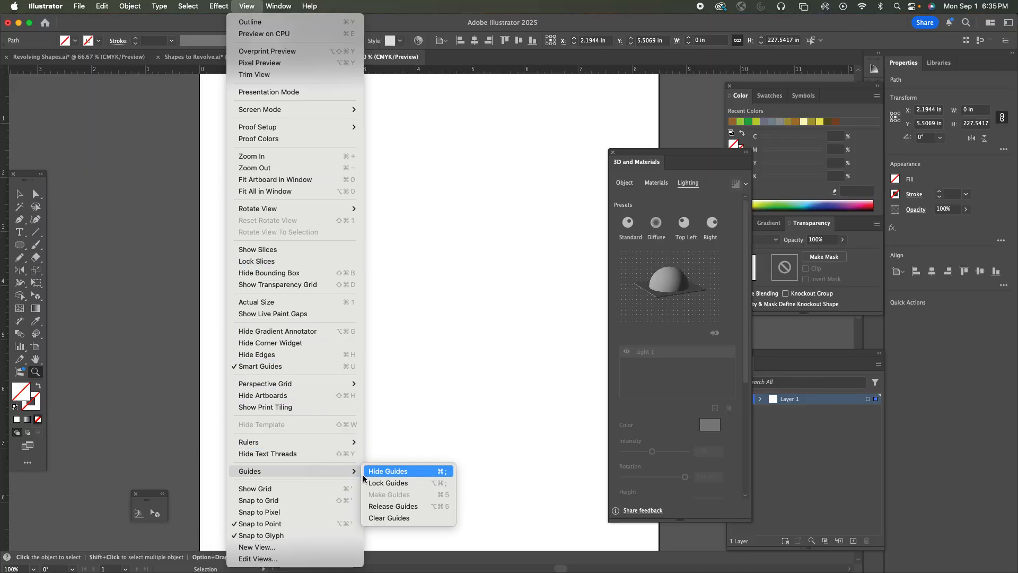
{"action": "left_click", "coordinate": [377, 482]}
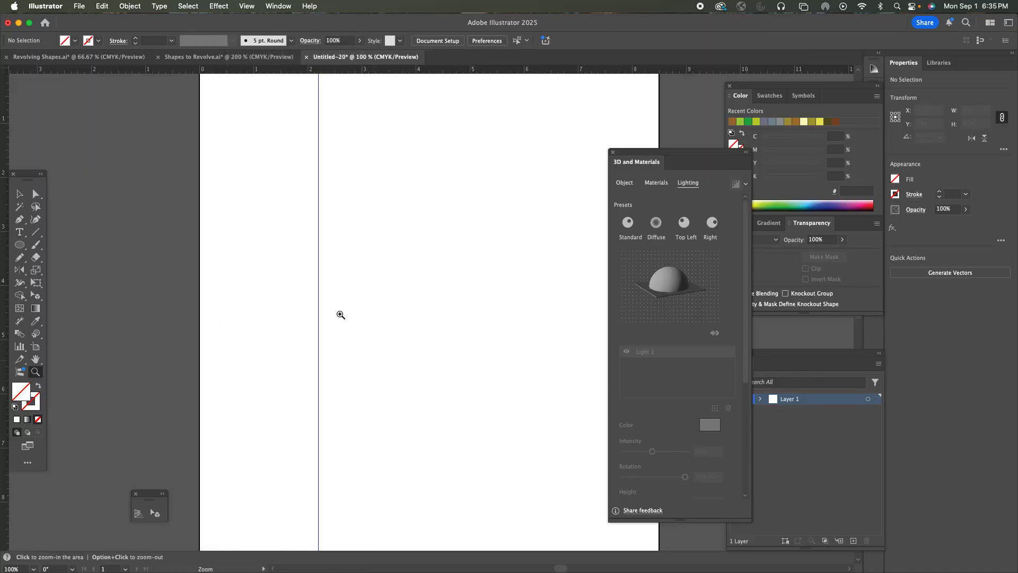
With the Pen tool, draw the half-tree's top branch from the guide at about Y 0.81 in, curving out to a tip and notching back in
{"action": "left_click", "coordinate": [20, 219]}
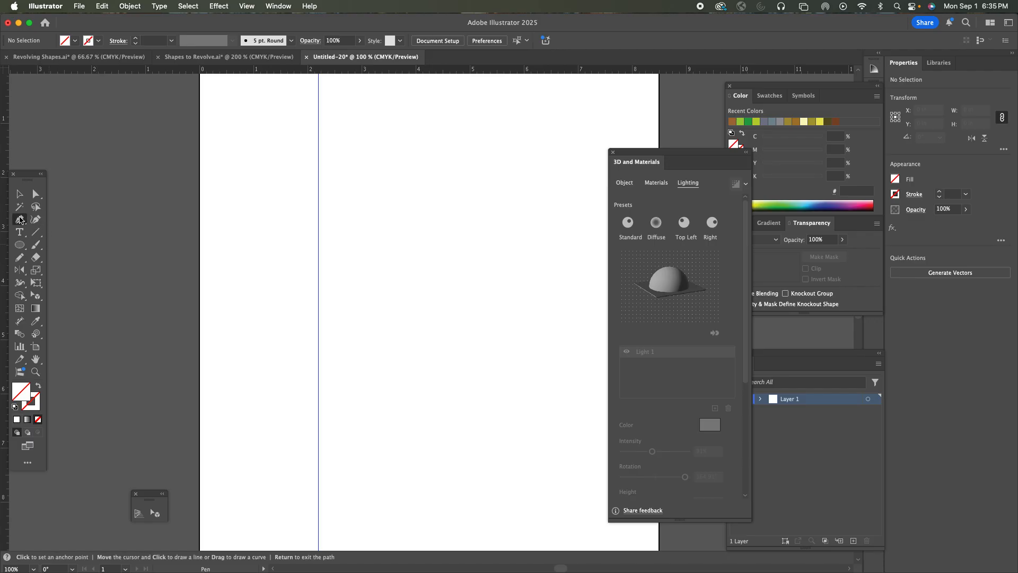
{"action": "key", "text": "z"}
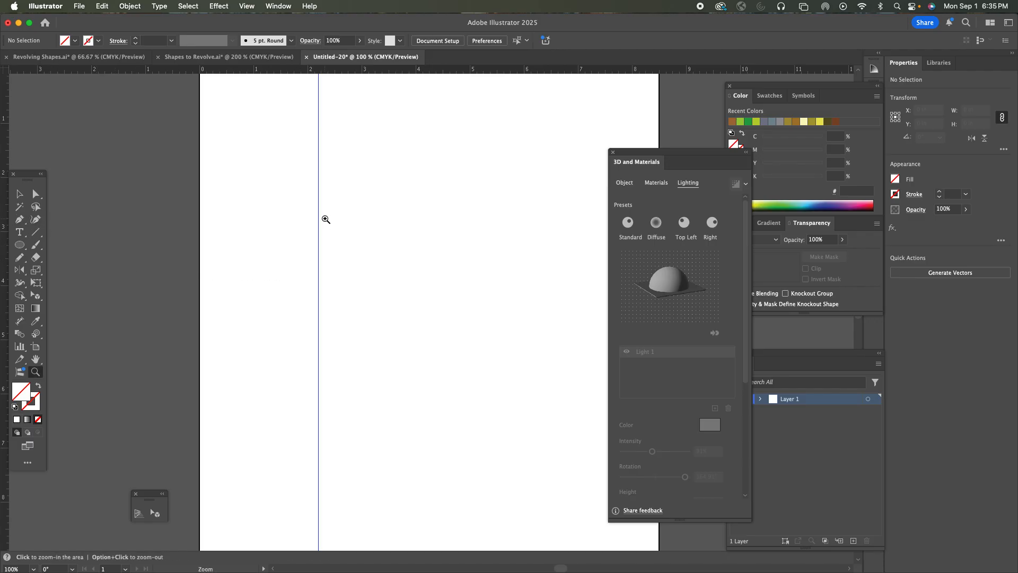
{"action": "left_click", "coordinate": [382, 221]}
{"action": "left_click", "coordinate": [27, 220]}
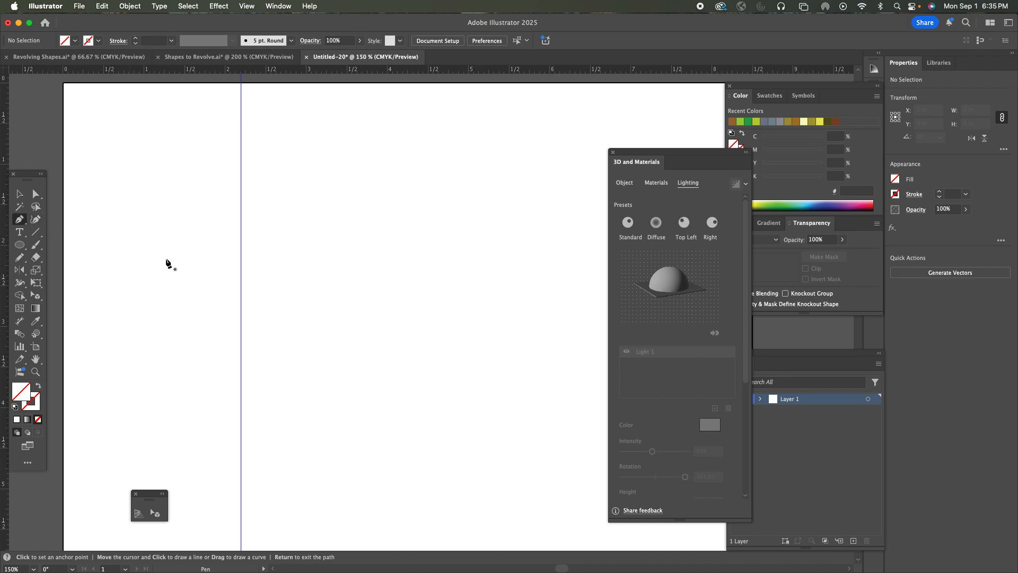
{"action": "left_click", "coordinate": [241, 149]}
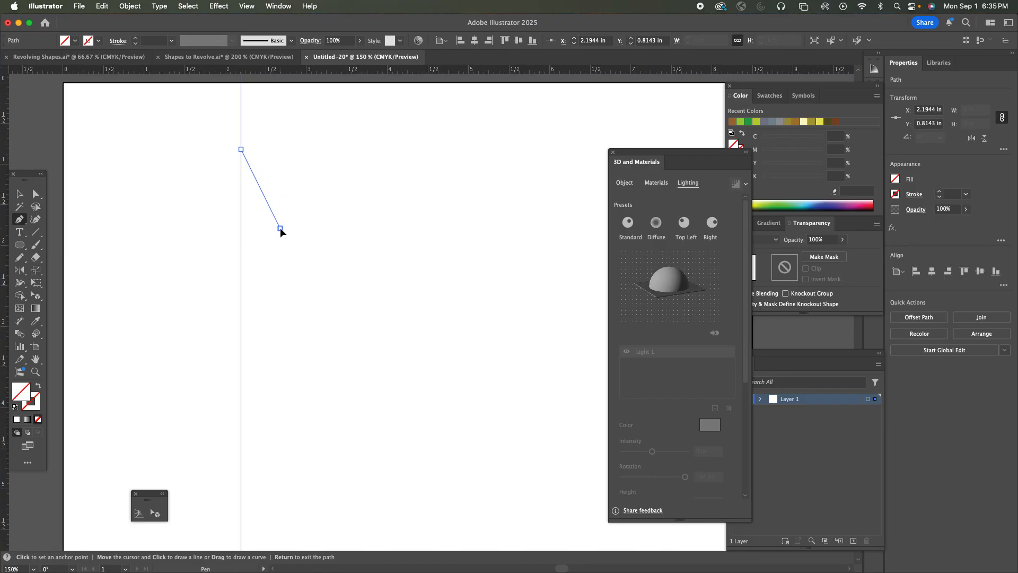
{"action": "left_click_drag", "start_coordinate": [280, 227], "coordinate": [297, 228]}
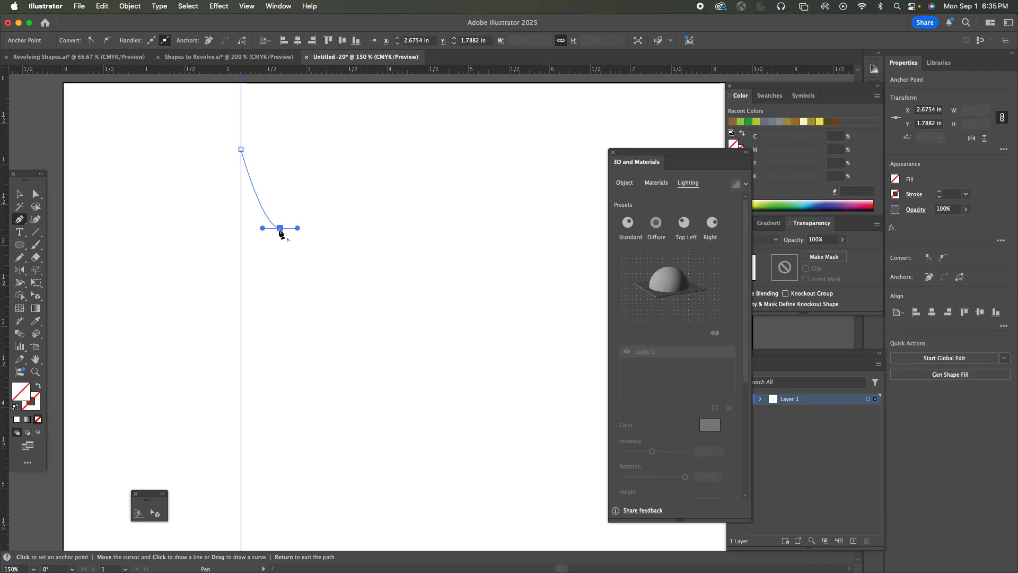
{"action": "left_click", "coordinate": [280, 230]}
{"action": "left_click_drag", "start_coordinate": [280, 232], "coordinate": [268, 235]}
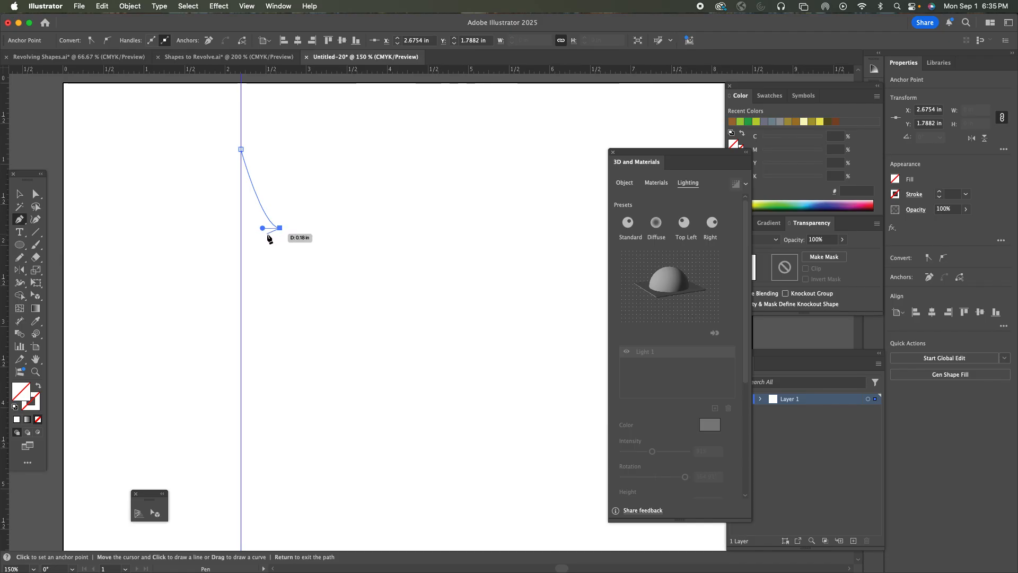
{"action": "left_click", "coordinate": [267, 233]}
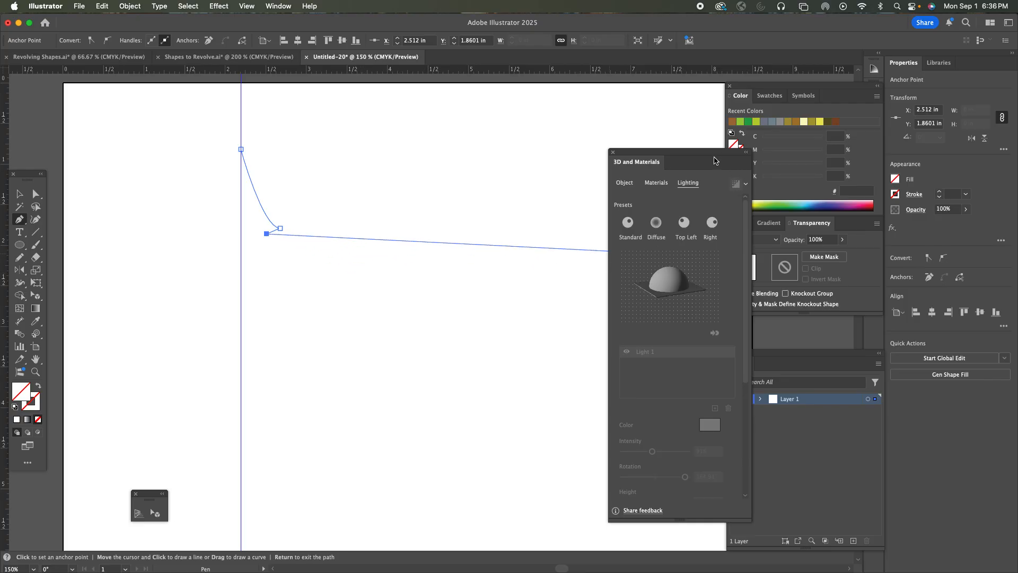
Move the 3D and Materials panel off the color controls and set the path's fill to green 6abd45
{"action": "left_click_drag", "start_coordinate": [714, 161], "coordinate": [697, 255]}
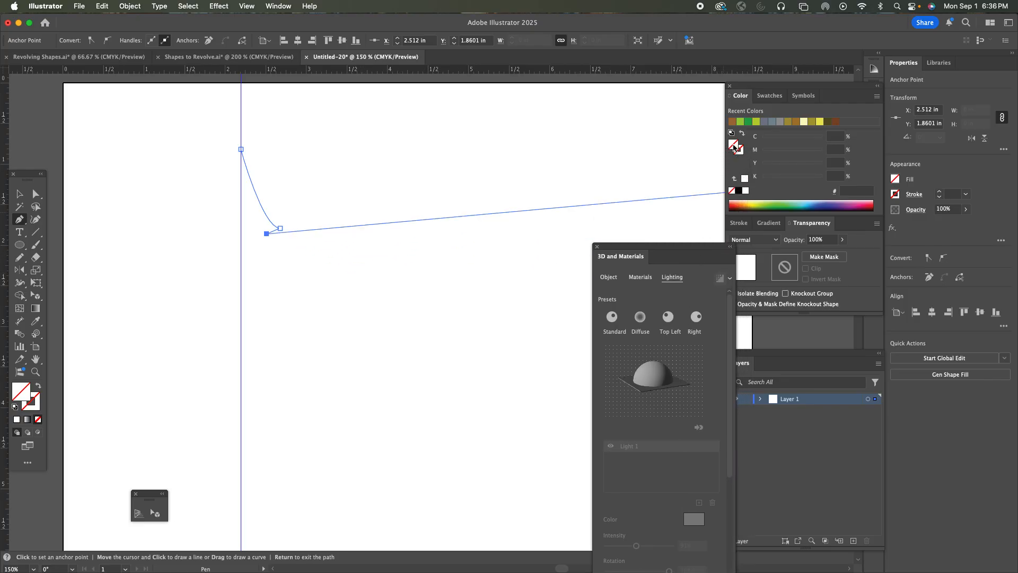
{"action": "left_click", "coordinate": [773, 200]}
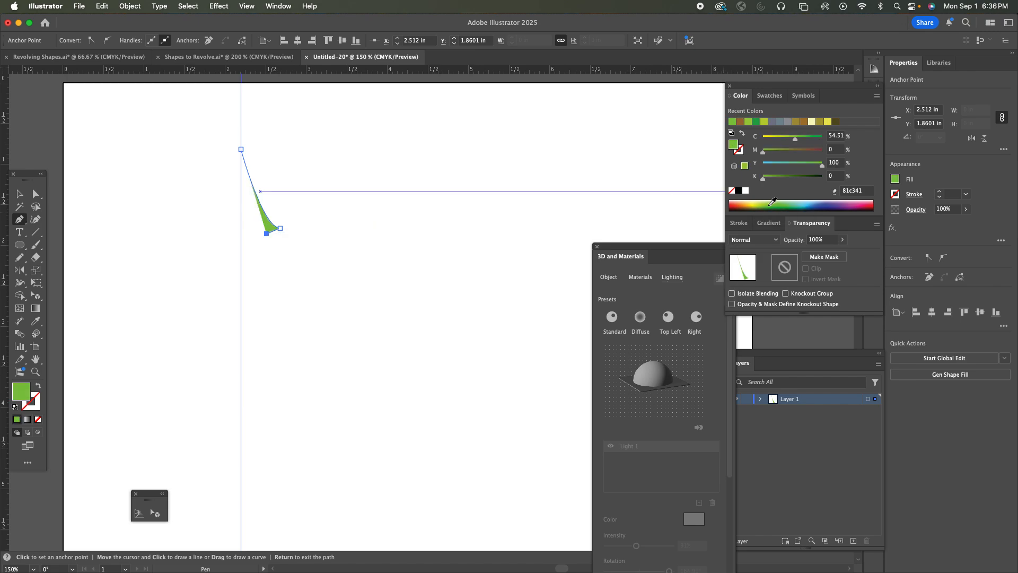
{"action": "left_click", "coordinate": [774, 201]}
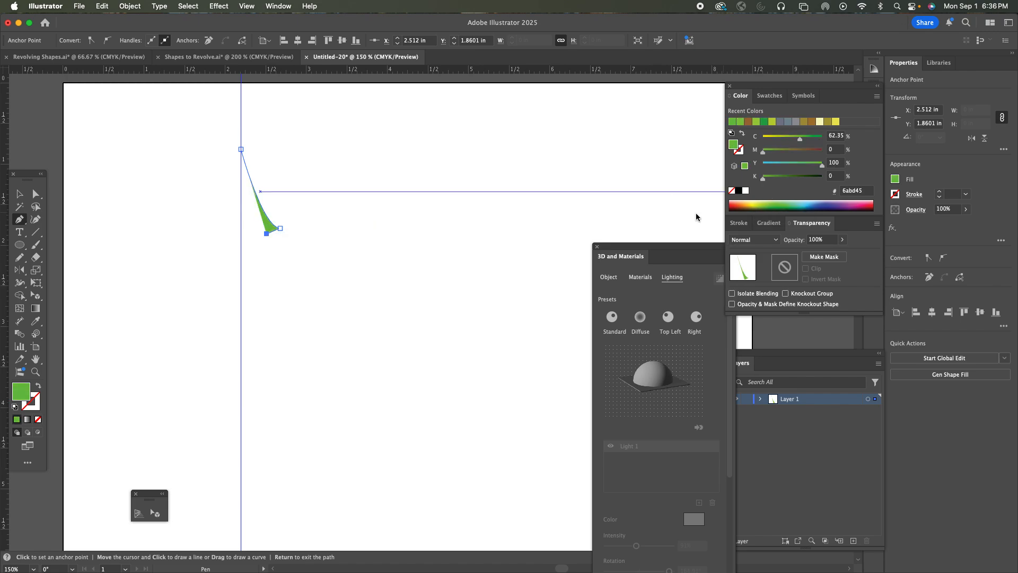
Continue the half-tree outline with the second and third curved branches, each wider than the last and ending in a short inward notch
{"action": "left_click_drag", "start_coordinate": [295, 291], "coordinate": [314, 297]}
{"action": "left_click", "coordinate": [294, 291]}
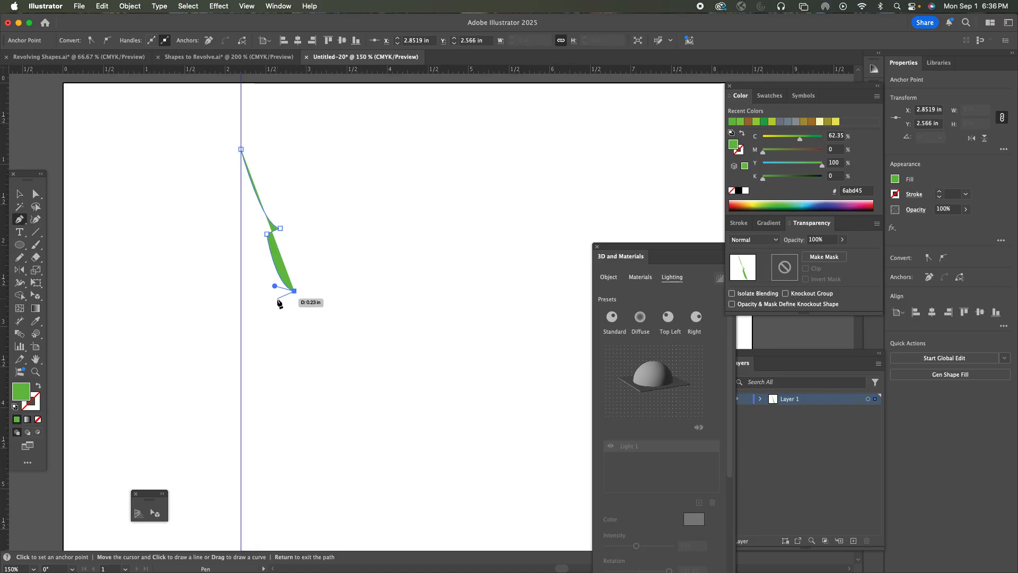
{"action": "left_click", "coordinate": [277, 298]}
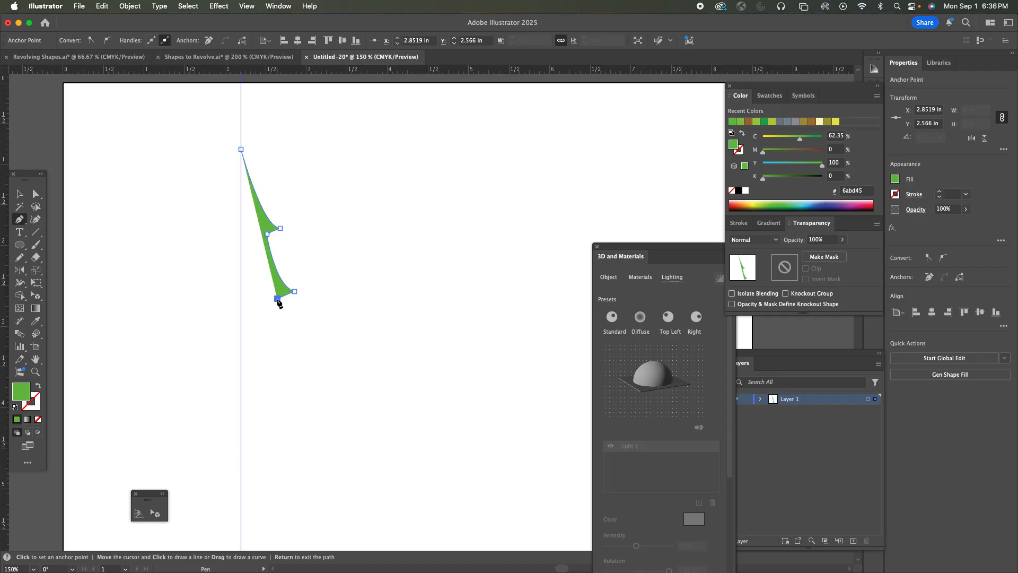
{"action": "left_click_drag", "start_coordinate": [315, 368], "coordinate": [335, 371]}
{"action": "left_click", "coordinate": [314, 369]}
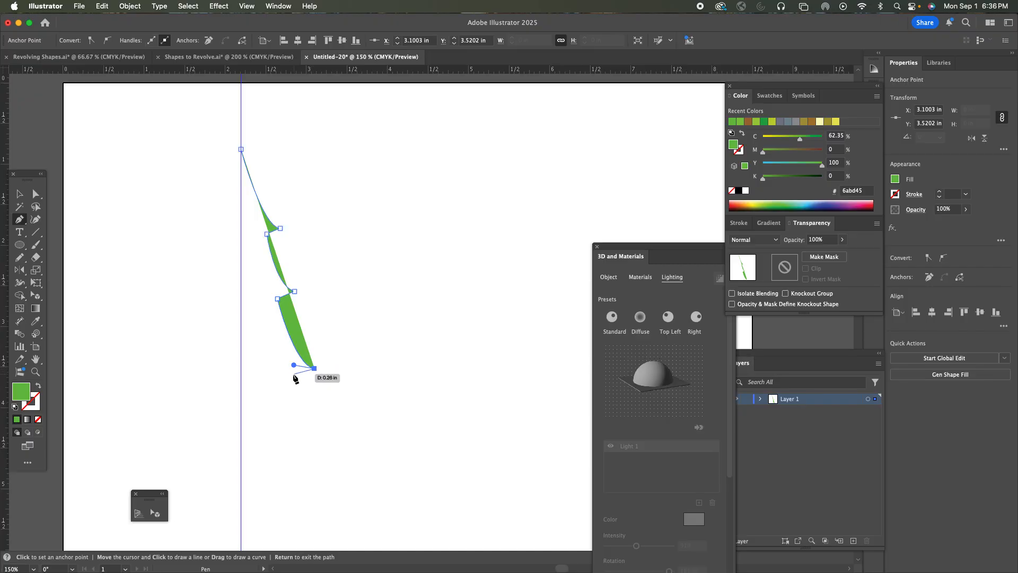
{"action": "left_click", "coordinate": [292, 373]}
Draw the lowest curved branch out to about X 3.28 in and a straight horizontal base back to the guide at Y 4.21 in
{"action": "left_click_drag", "start_coordinate": [328, 424], "coordinate": [350, 433]}
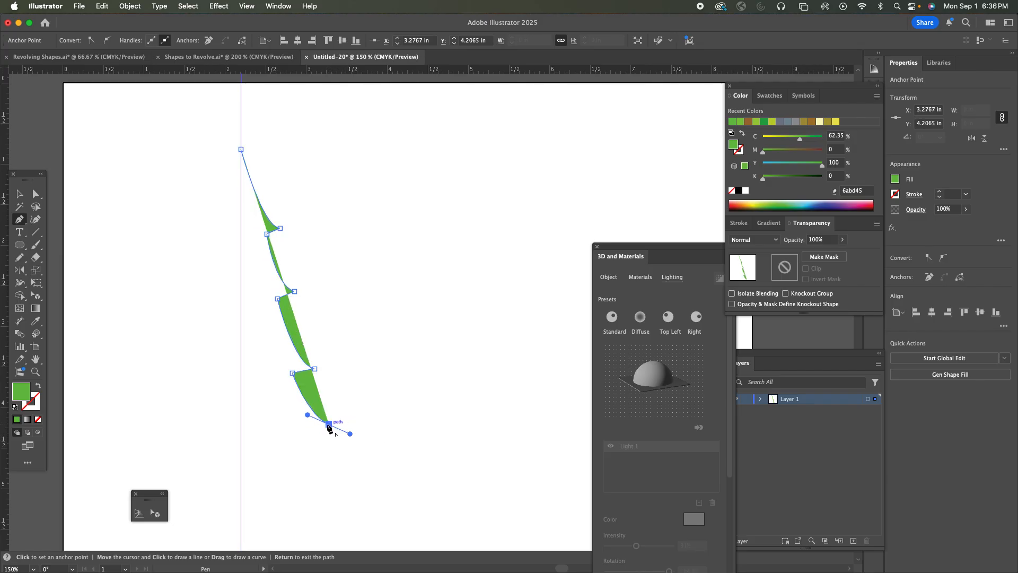
{"action": "left_click", "coordinate": [328, 424]}
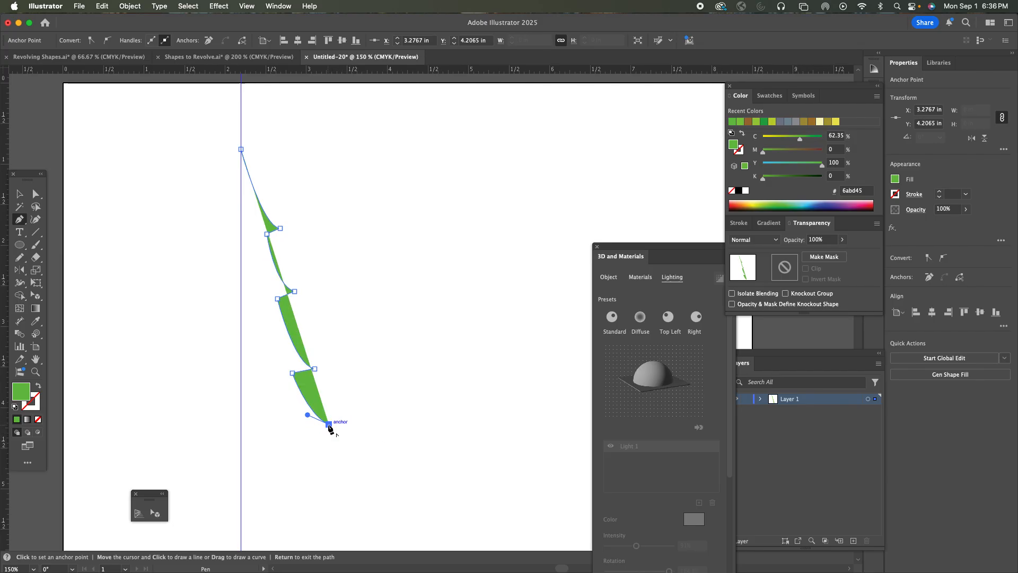
{"action": "left_click", "coordinate": [241, 424]}
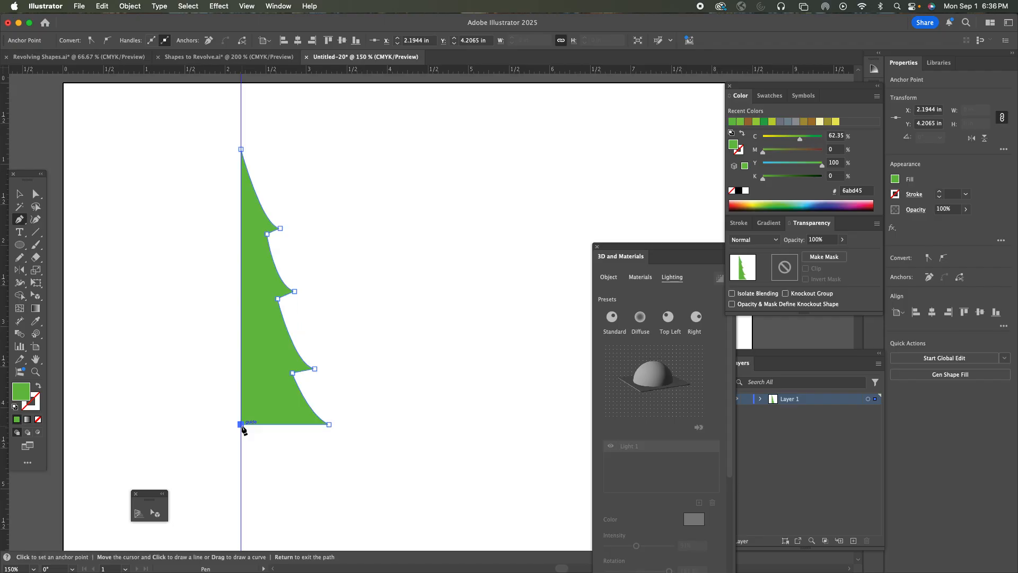
Even out the tree's branches by moving the third branch's anchor points up slightly and those of the two upper branches down slightly
{"action": "key", "text": "a"}
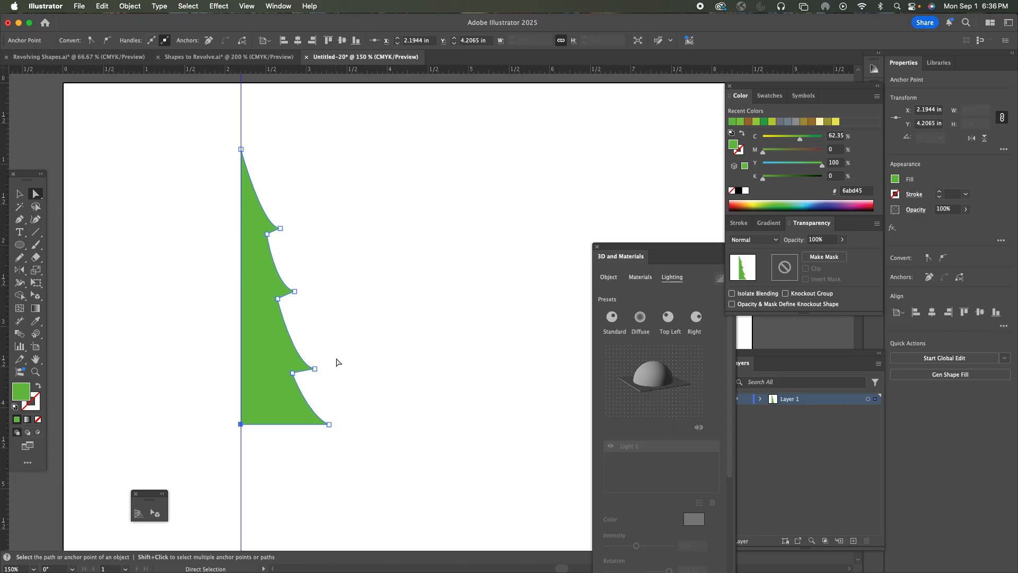
{"action": "left_click", "coordinate": [314, 368]}
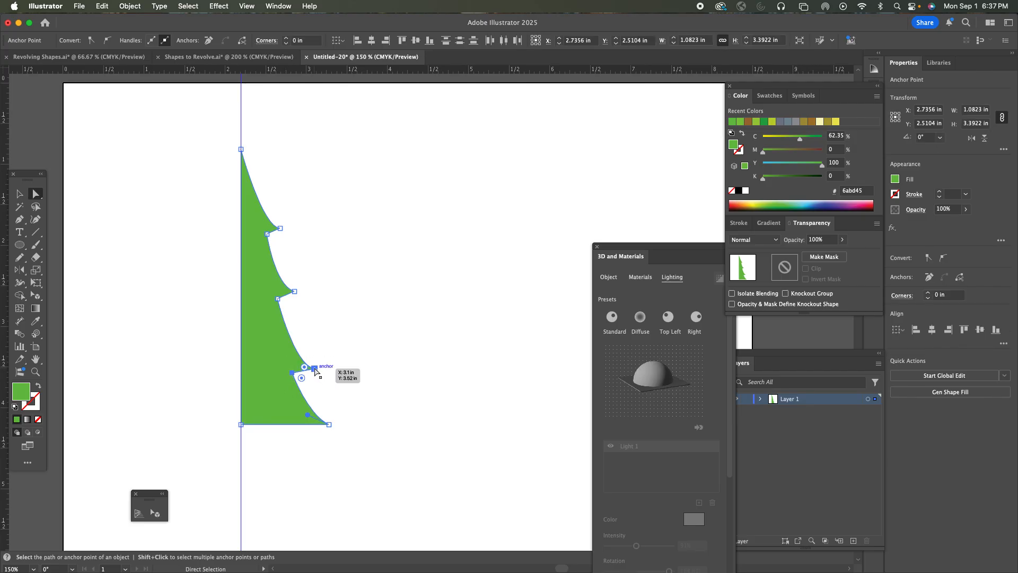
{"action": "left_click_drag", "start_coordinate": [314, 368], "coordinate": [311, 354]}
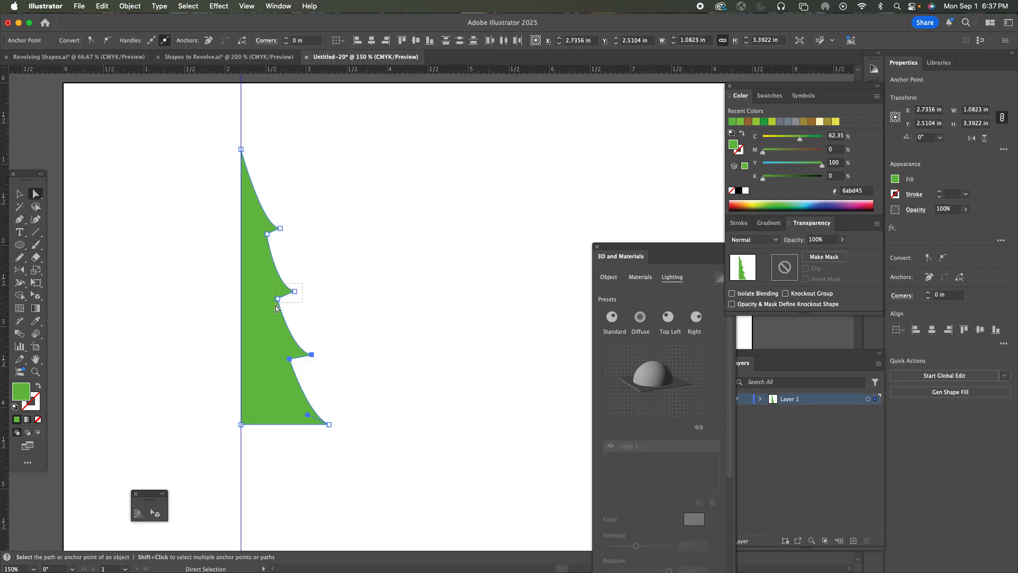
{"action": "left_click_drag", "start_coordinate": [295, 291], "coordinate": [294, 296]}
{"action": "left_click_drag", "start_coordinate": [224, 138], "coordinate": [278, 241]}
{"action": "left_click", "coordinate": [297, 205]}
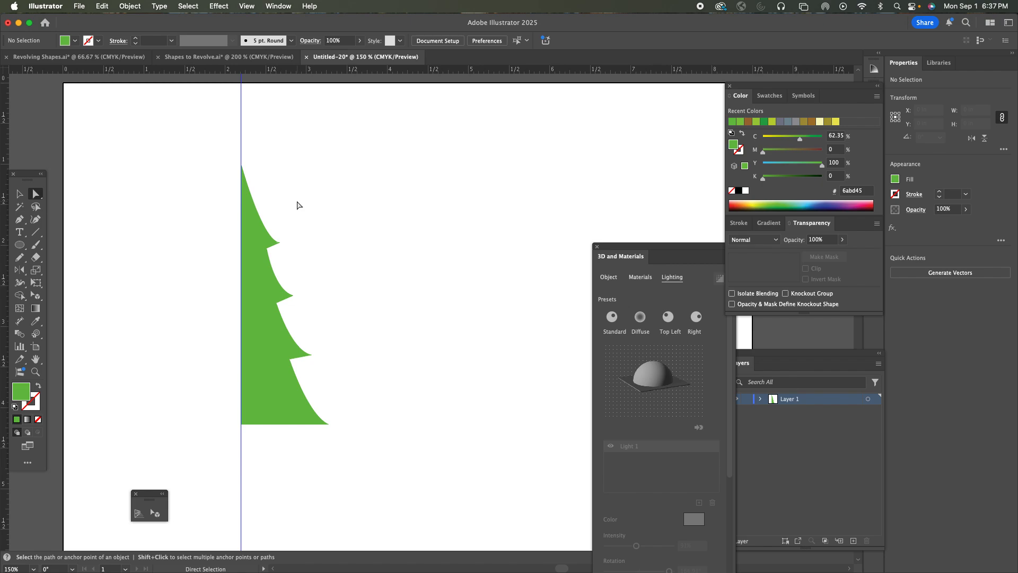
{"action": "mouse_move", "coordinate": [241, 165]}
{"action": "left_mouse_down"}
{"action": "mouse_move", "coordinate": [241, 186]}
{"action": "mouse_move", "coordinate": [242, 166]}
{"action": "left_mouse_up"}
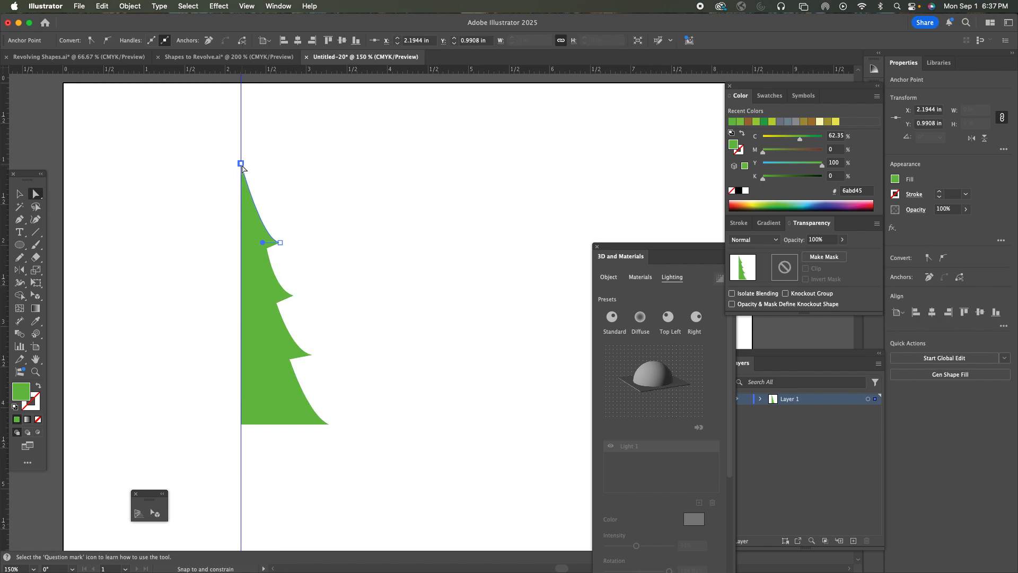
{"action": "left_click", "coordinate": [294, 222]}
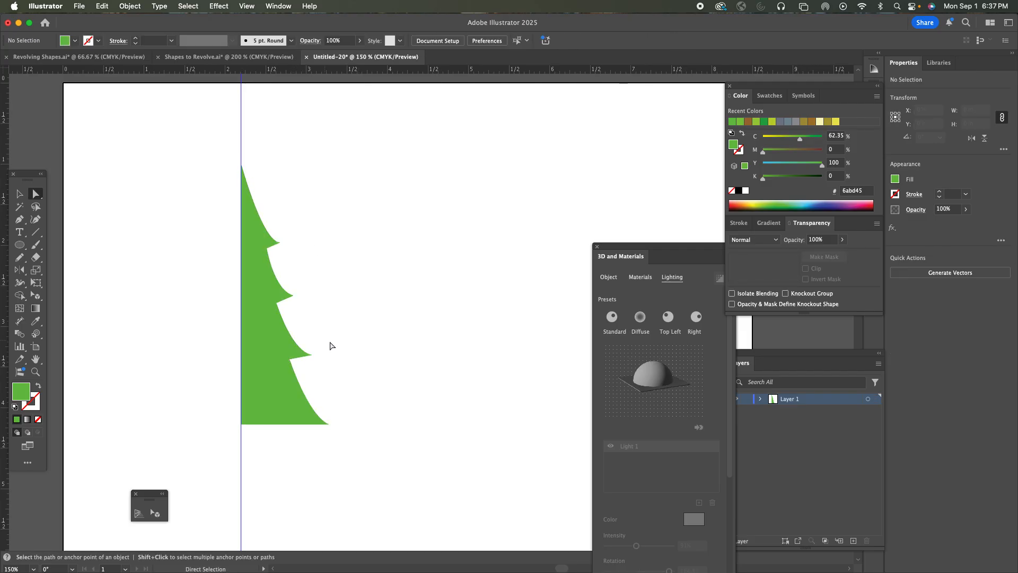
{"action": "left_click_drag", "start_coordinate": [332, 340], "coordinate": [352, 294]}
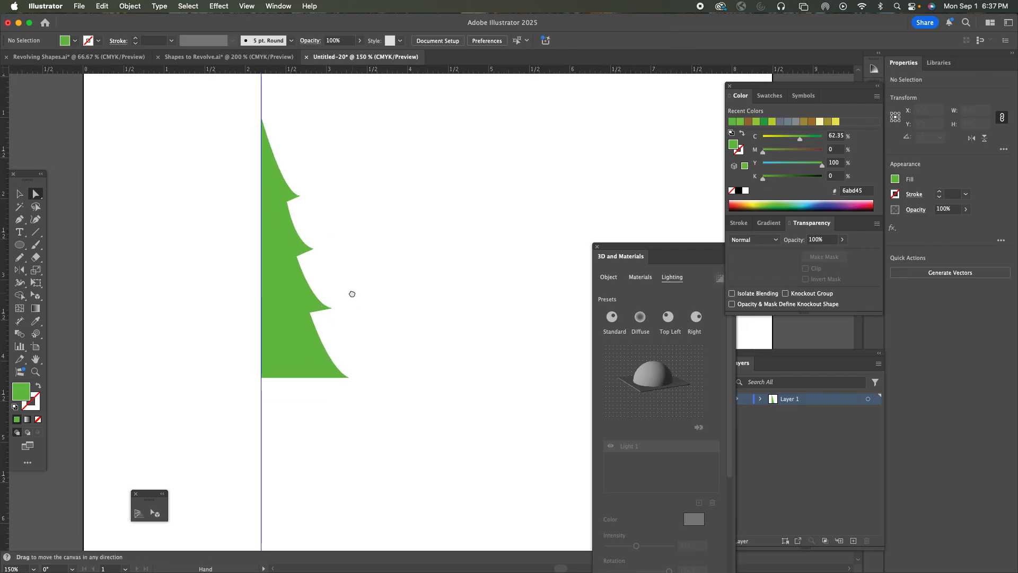
{"action": "left_click_drag", "start_coordinate": [350, 291], "coordinate": [355, 270]}
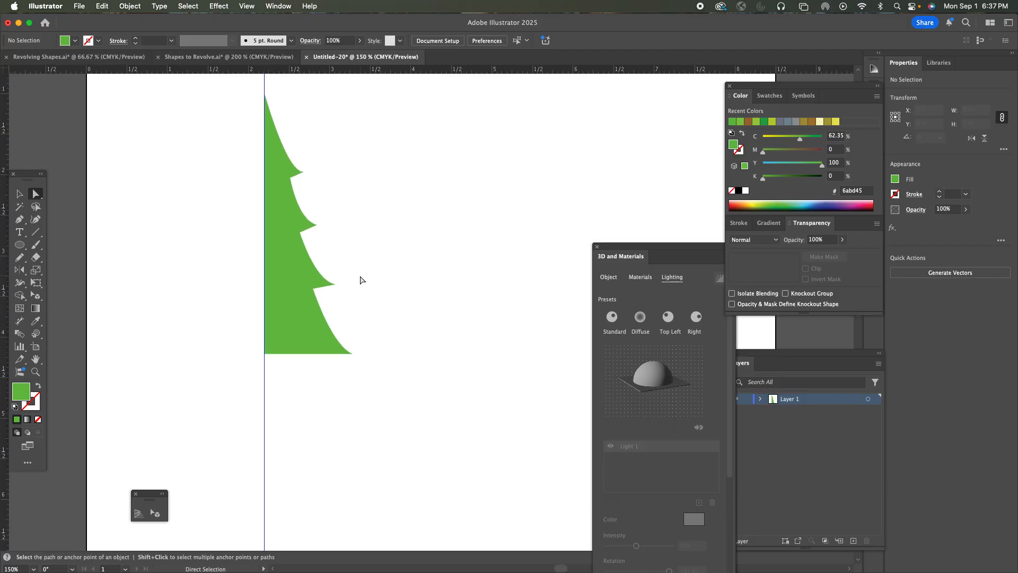
{"action": "left_click", "coordinate": [19, 219]}
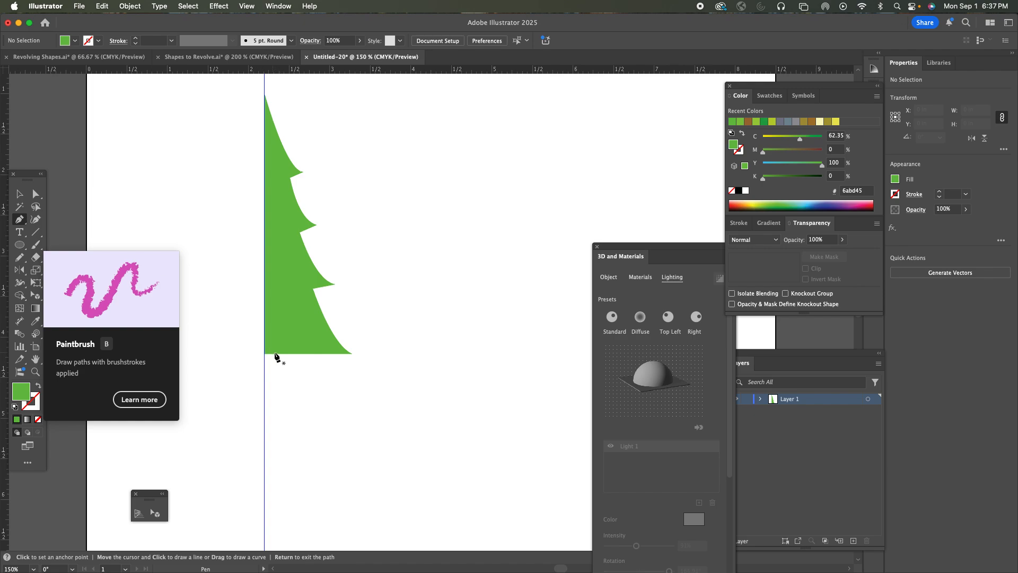
{"action": "left_click", "coordinate": [264, 354]}
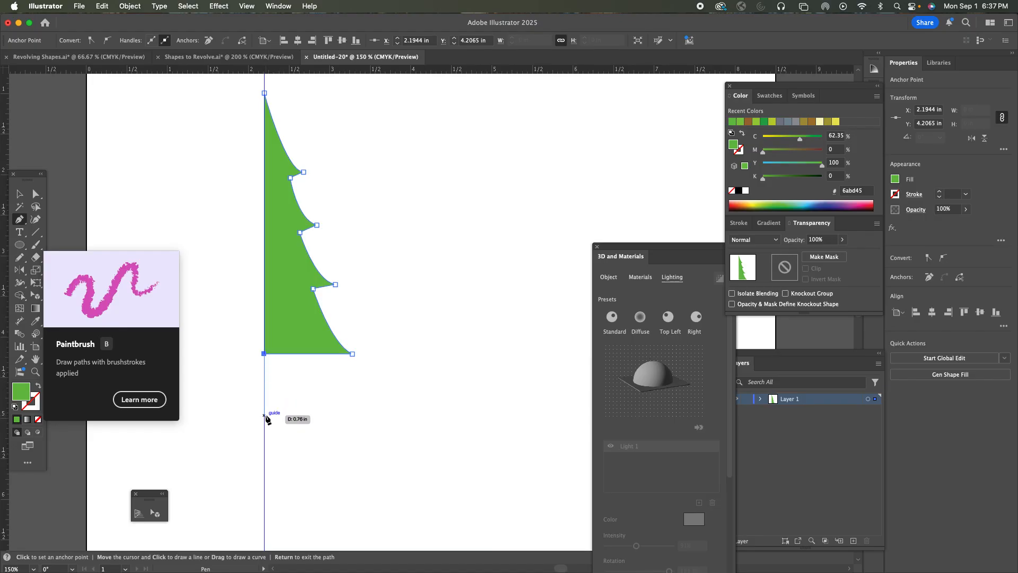
{"action": "key", "text": "Return"}
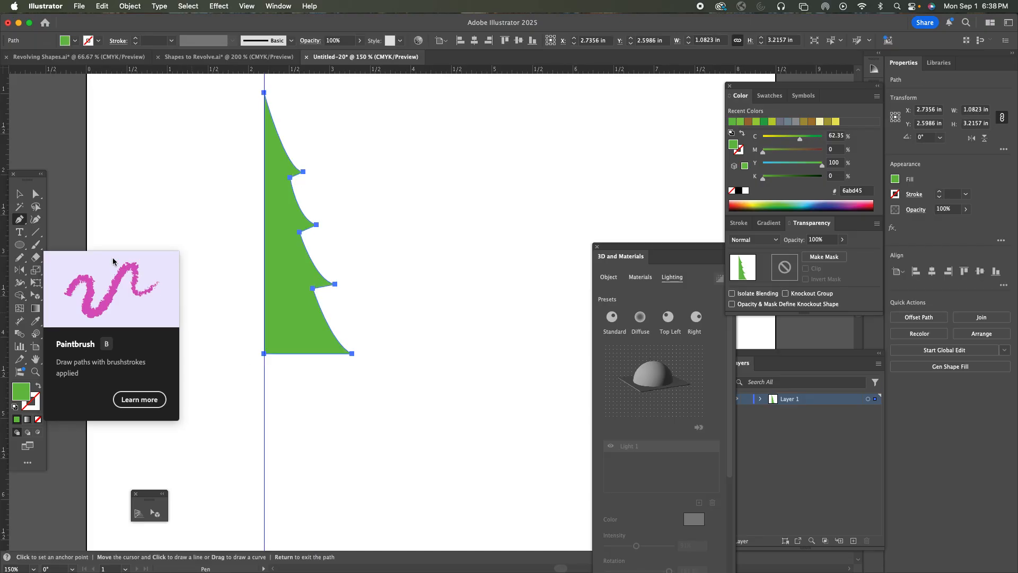
Duplicate the tree's straight base edge in place and shorten the copy by moving its outer endpoint to X 2.44 in
{"action": "left_click", "coordinate": [35, 194]}
{"action": "left_click", "coordinate": [293, 382]}
{"action": "left_click", "coordinate": [296, 356]}
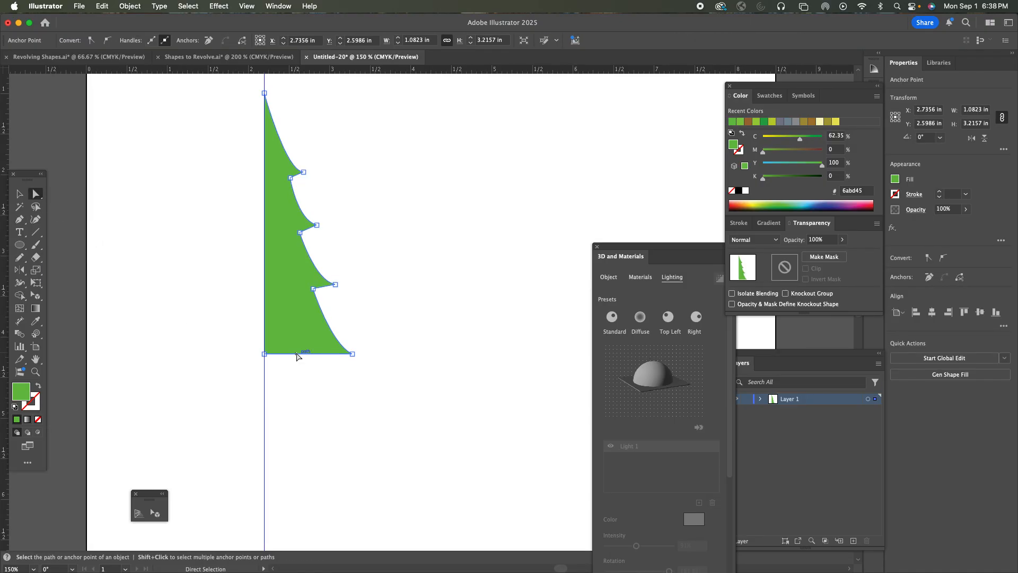
{"action": "key", "text": "v"}
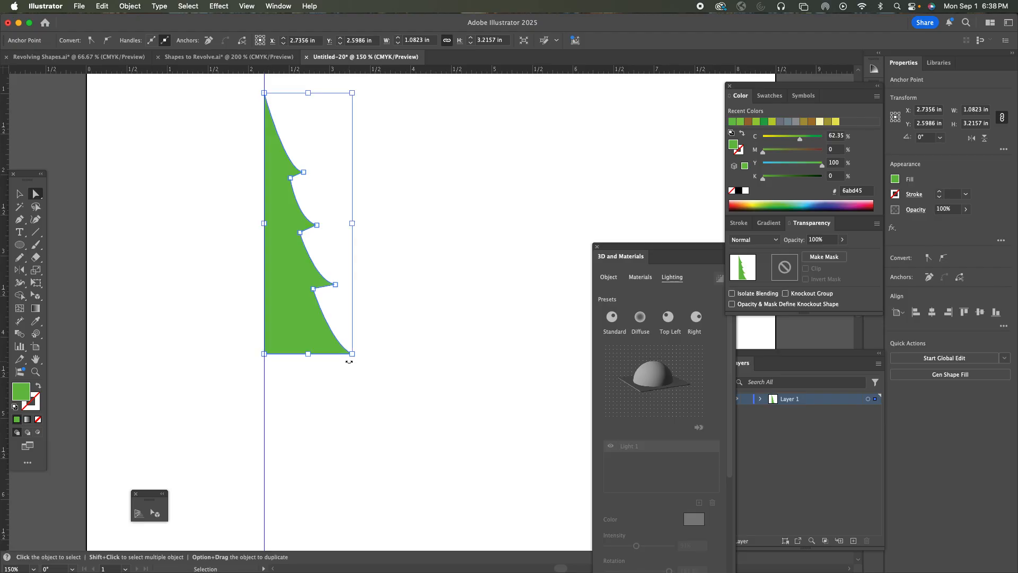
{"action": "key", "text": "super+f"}
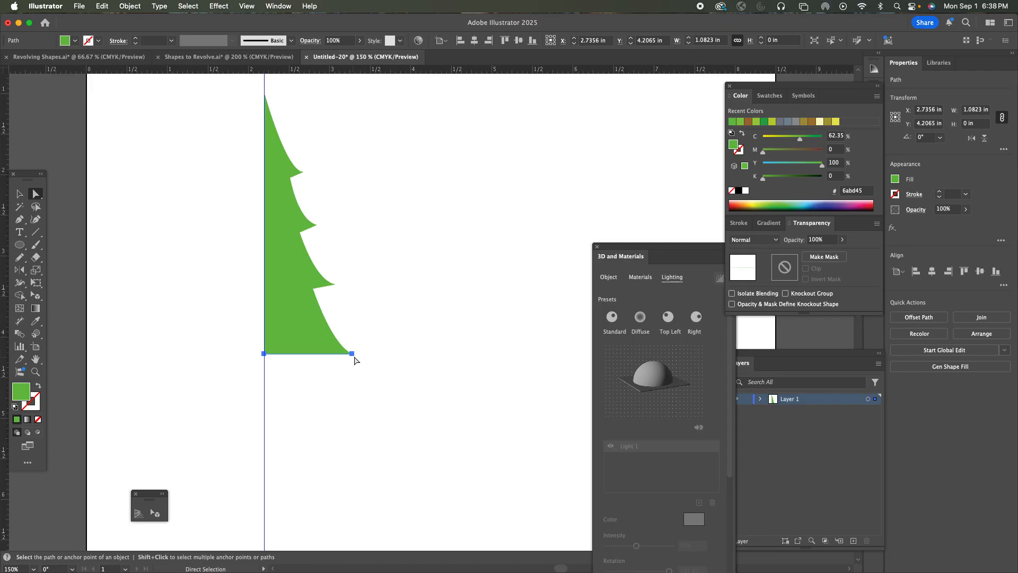
{"action": "left_click", "coordinate": [354, 357]}
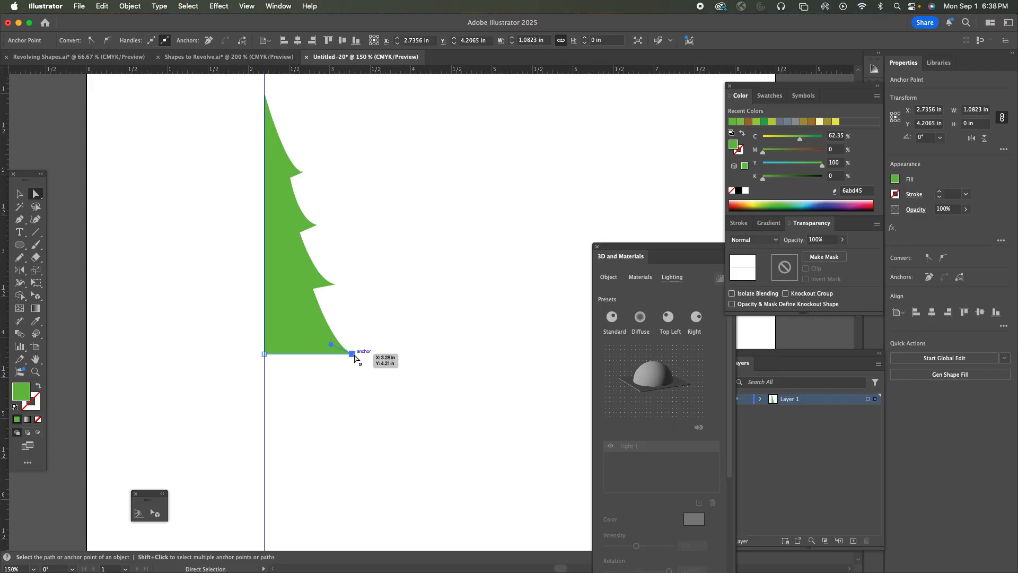
{"action": "left_click_drag", "start_coordinate": [354, 356], "coordinate": [288, 356]}
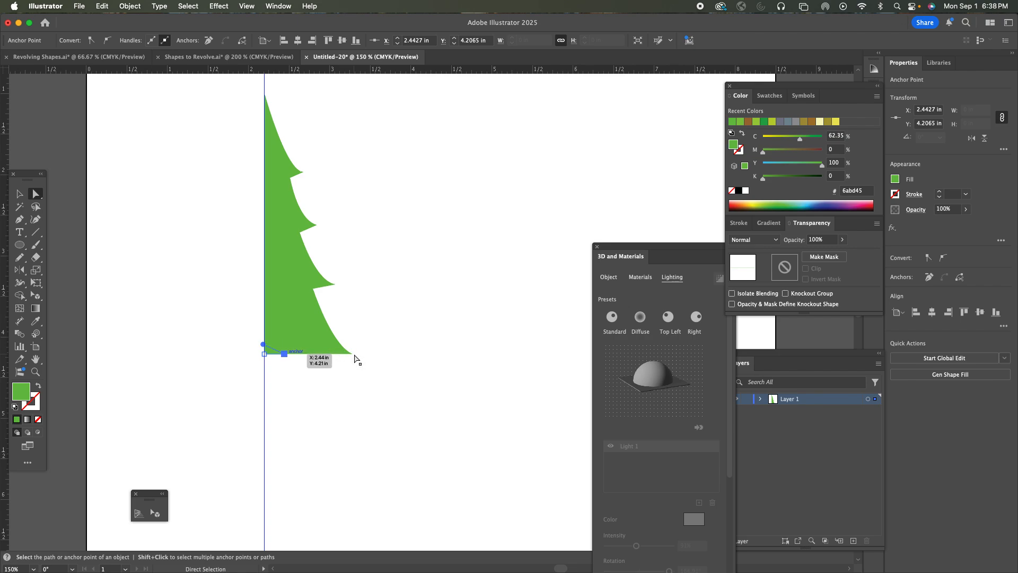
Extend the short line into a half trunk, curving outward to about X 2.65 in, Y 5.10 in, with a straight bottom back to the guide
{"action": "key", "text": "p"}
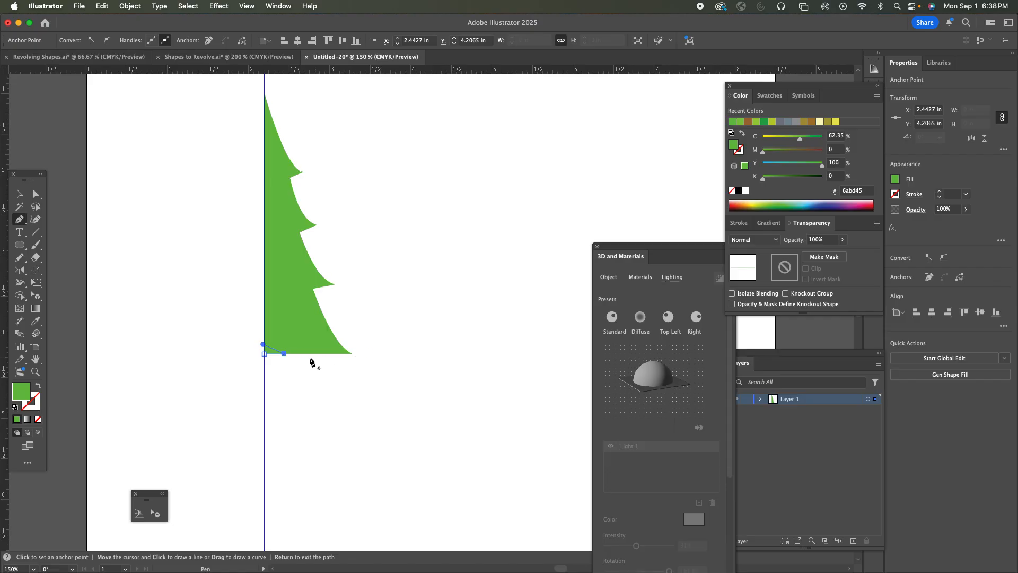
{"action": "left_click", "coordinate": [284, 355]}
{"action": "left_click_drag", "start_coordinate": [301, 426], "coordinate": [321, 429]}
{"action": "left_click", "coordinate": [301, 426]}
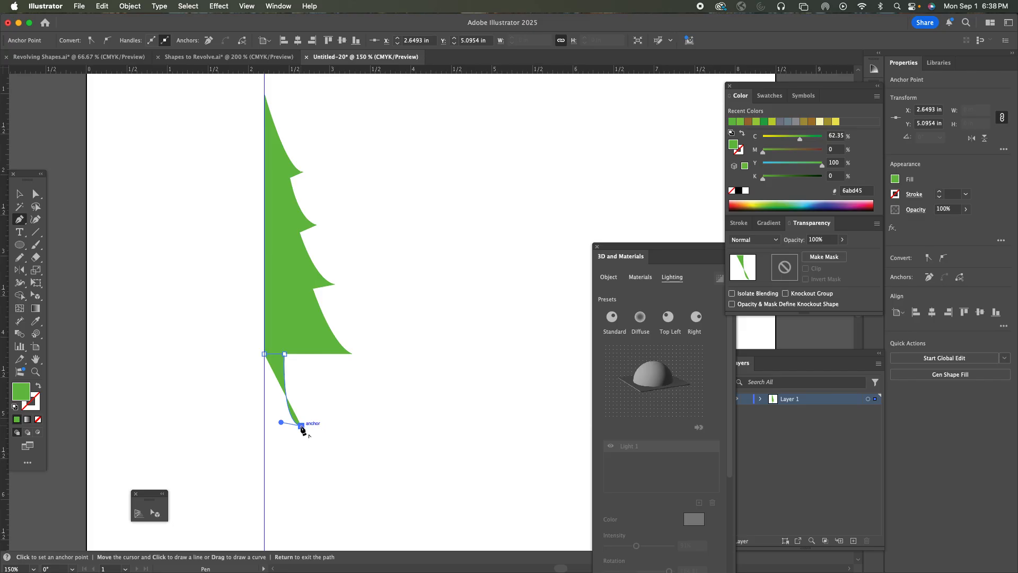
{"action": "left_click", "coordinate": [264, 425]}
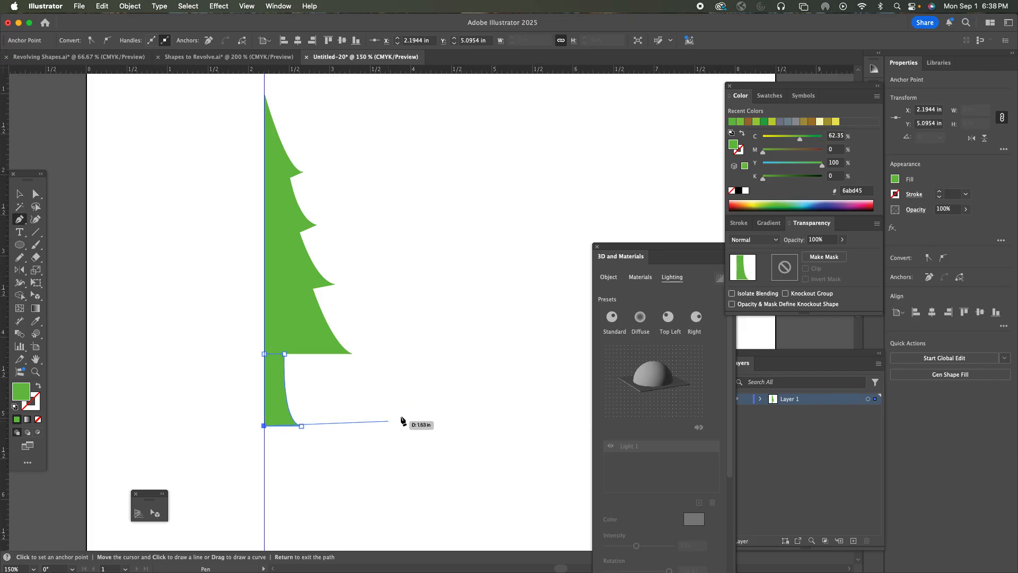
Make the trunk's fill brown by raising its magenta to 70%, and deselect the trunk
{"action": "left_click", "coordinate": [790, 152]}
{"action": "left_click_drag", "start_coordinate": [790, 152], "coordinate": [804, 153]}
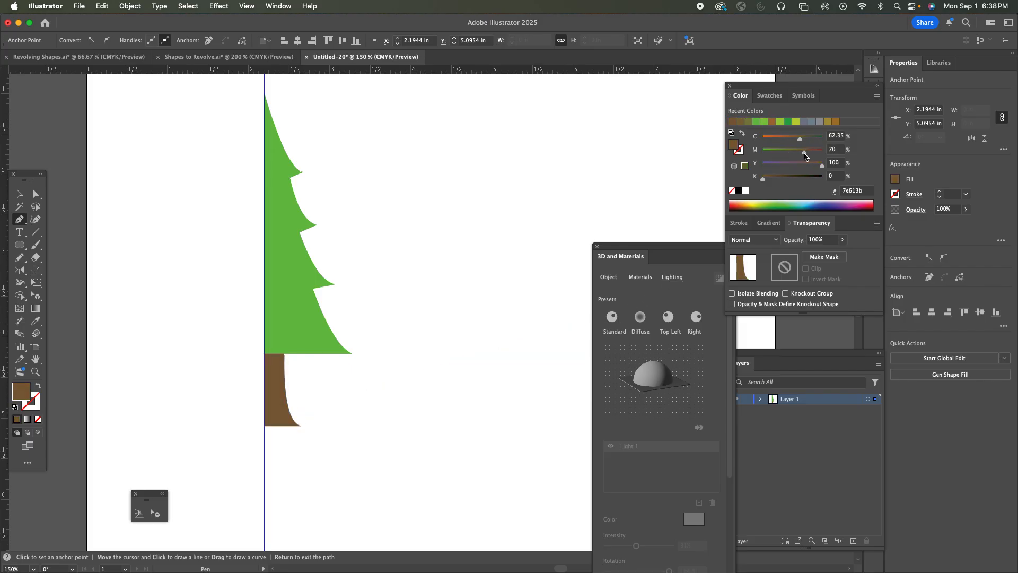
{"action": "left_click", "coordinate": [20, 195]}
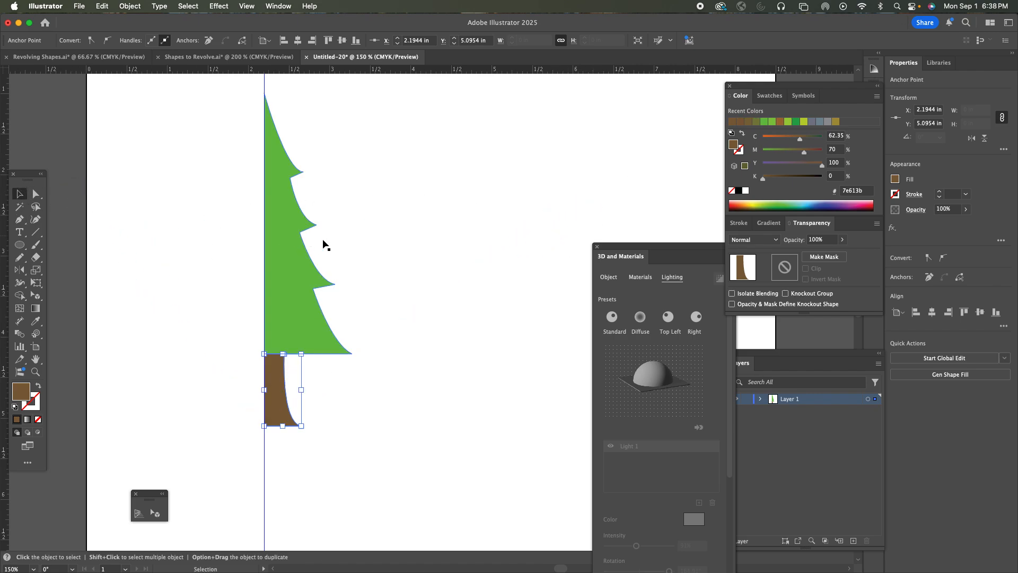
{"action": "left_click", "coordinate": [359, 247]}
{"action": "key", "text": "a"}
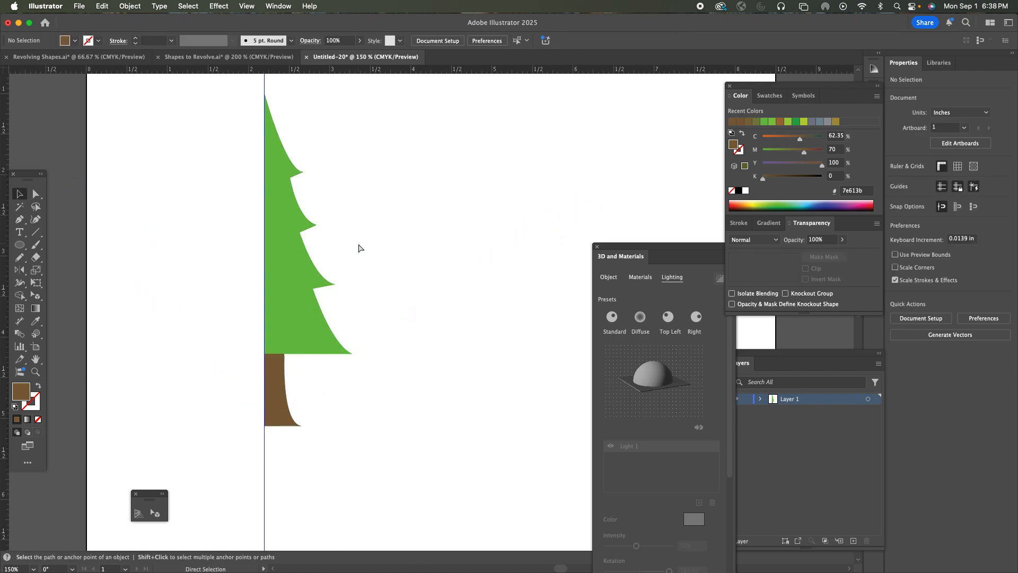
Group the green half-tree with the trunk and scale the group down to about 0.73 by 2.75 in
{"action": "key", "text": "super+minus"}
{"action": "key", "text": "v"}
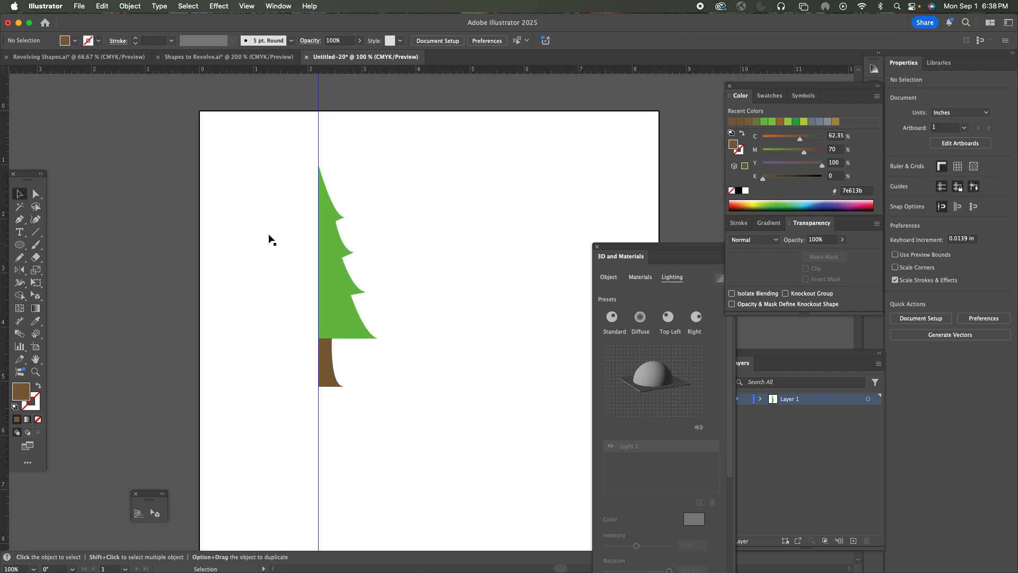
{"action": "left_click", "coordinate": [325, 250]}
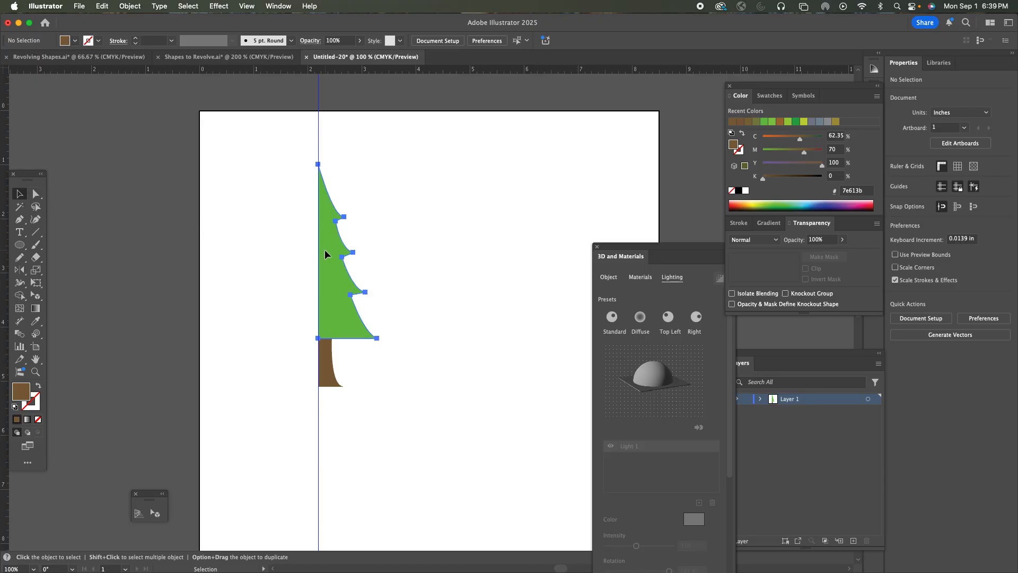
{"action": "left_click", "coordinate": [326, 350], "text": "shift"}
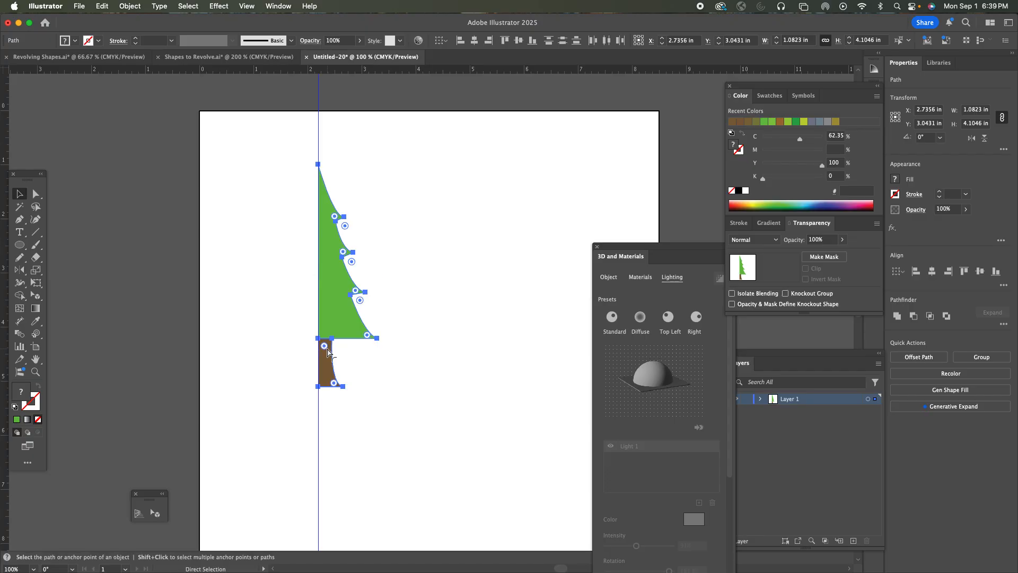
{"action": "key", "text": "super+g"}
{"action": "key", "text": "v"}
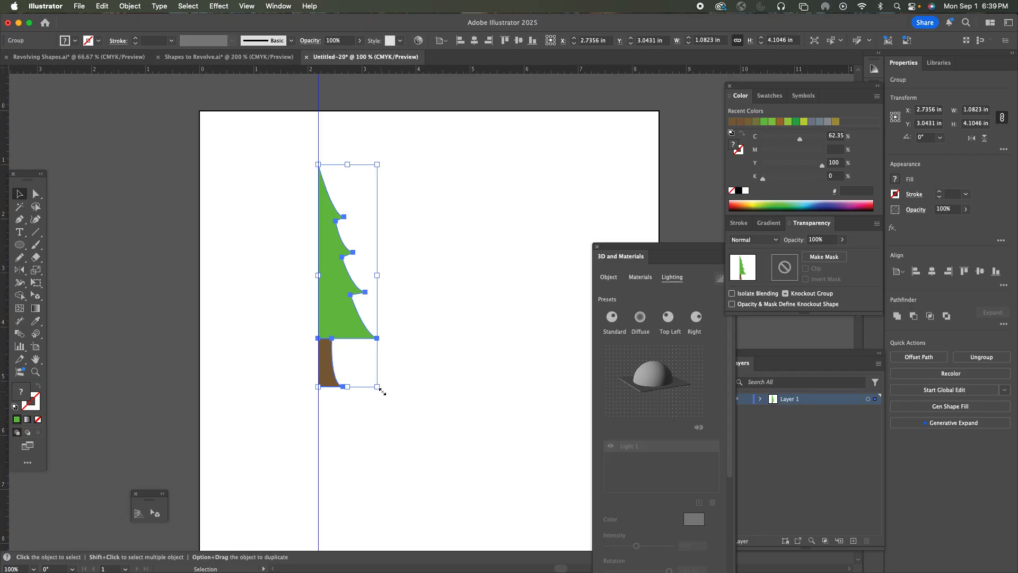
{"action": "left_click_drag", "start_coordinate": [376, 387], "coordinate": [367, 312]}
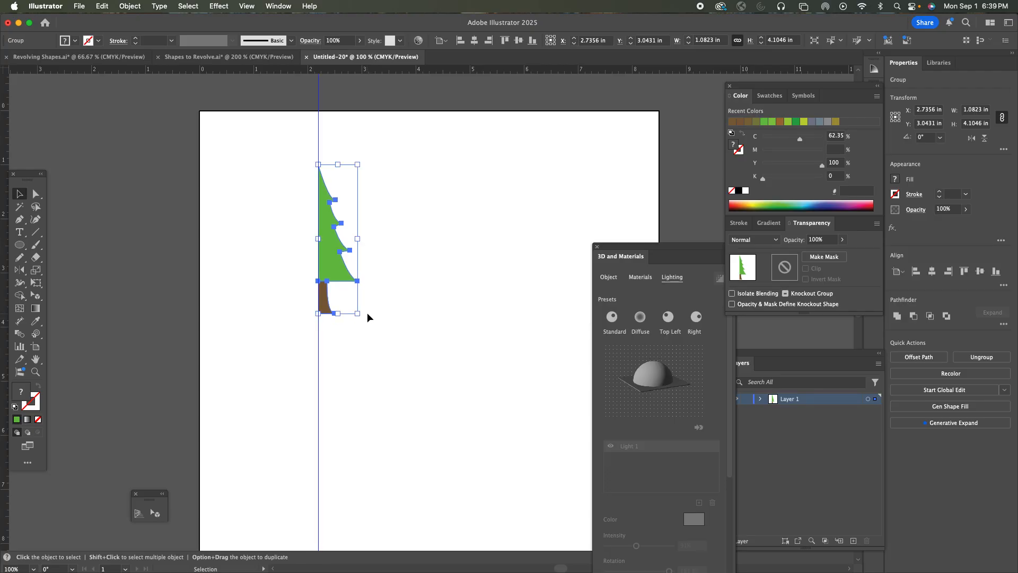
Apply the 3D and Materials Revolve effect to the grouped half-tree
{"action": "key", "text": "z"}
{"action": "left_click", "coordinate": [381, 283]}
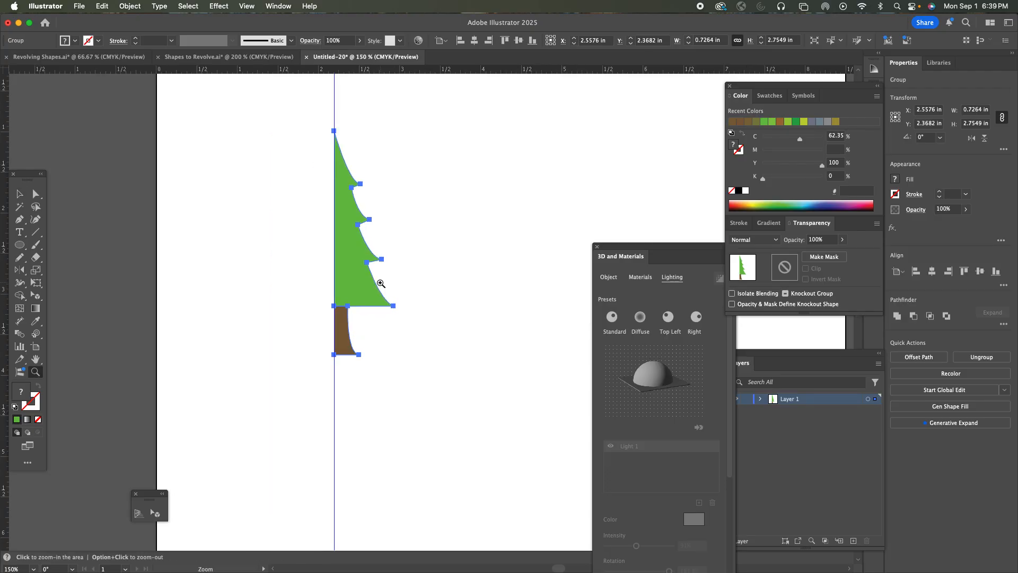
{"action": "left_click_drag", "start_coordinate": [411, 291], "coordinate": [329, 298]}
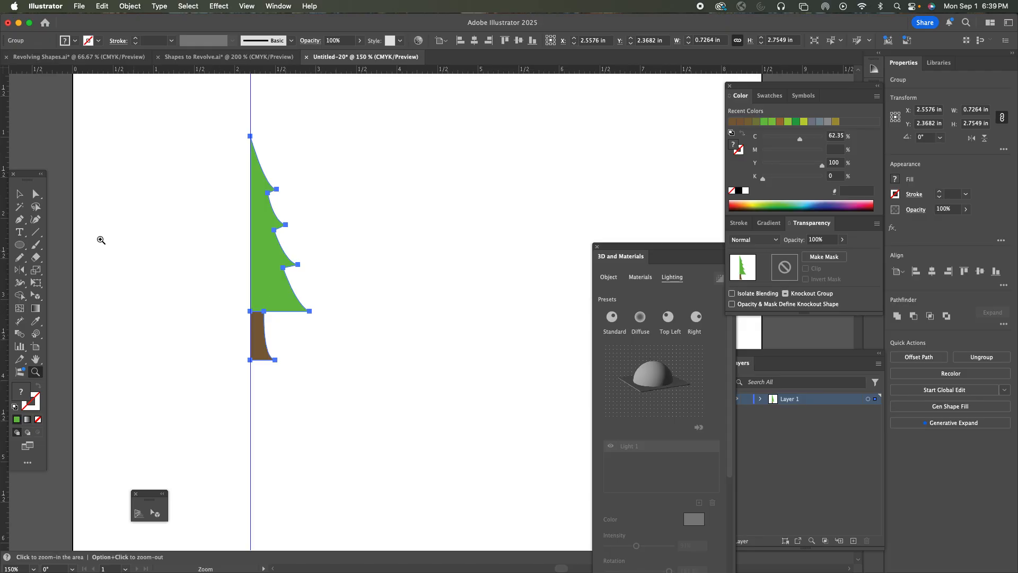
{"action": "left_click", "coordinate": [20, 194]}
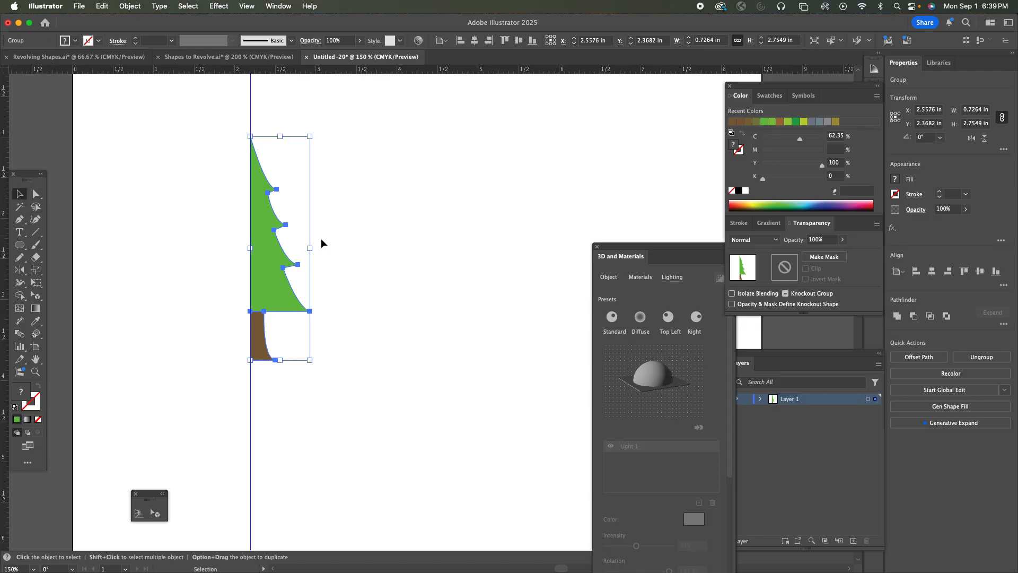
{"action": "left_click", "coordinate": [218, 6]}
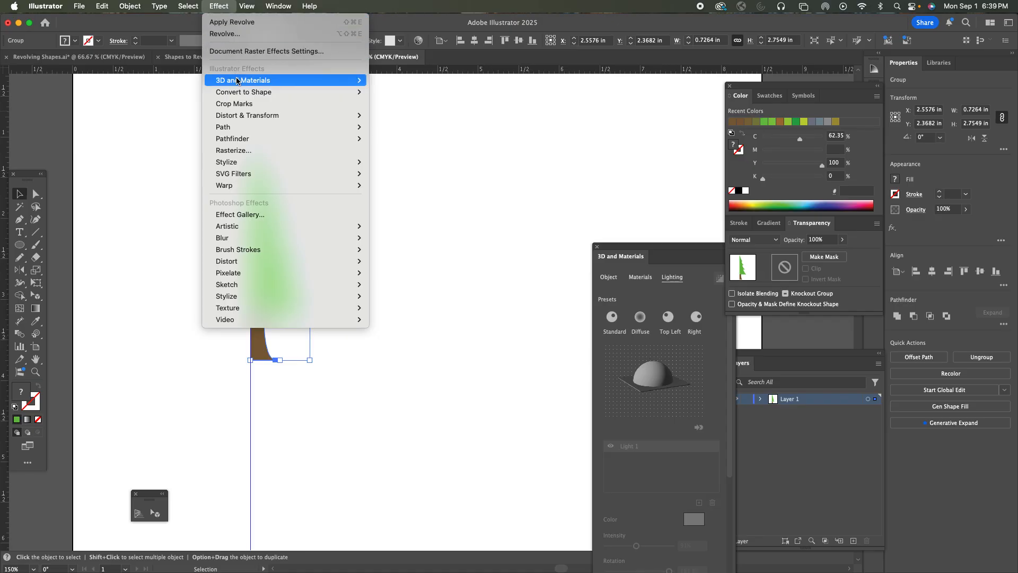
{"action": "mouse_move", "coordinate": [240, 81]}
{"action": "left_click", "coordinate": [375, 93]}
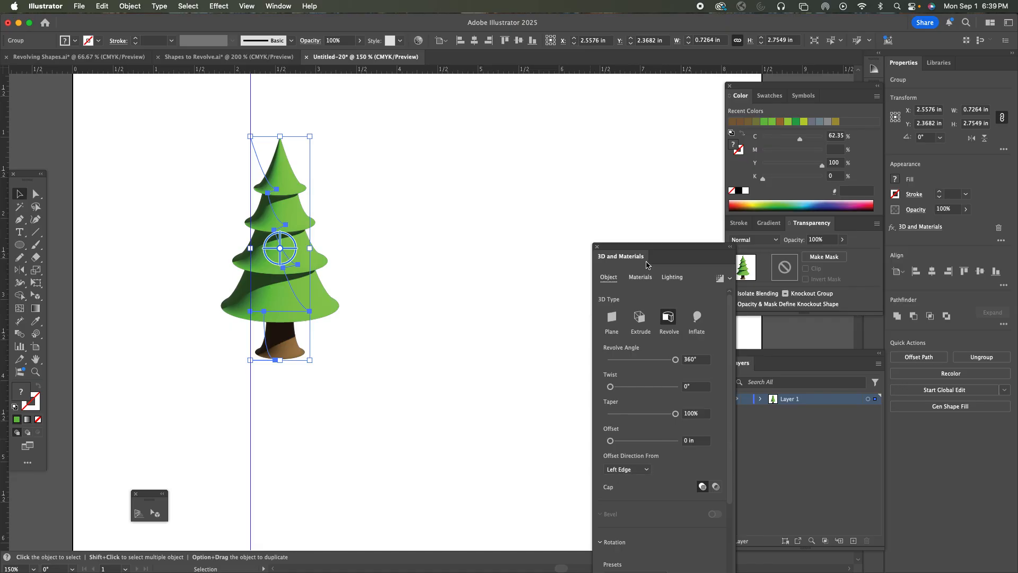
Try the Front, Back, Right and Top rotation presets on the revolved tree
{"action": "left_click_drag", "start_coordinate": [652, 249], "coordinate": [594, 130]}
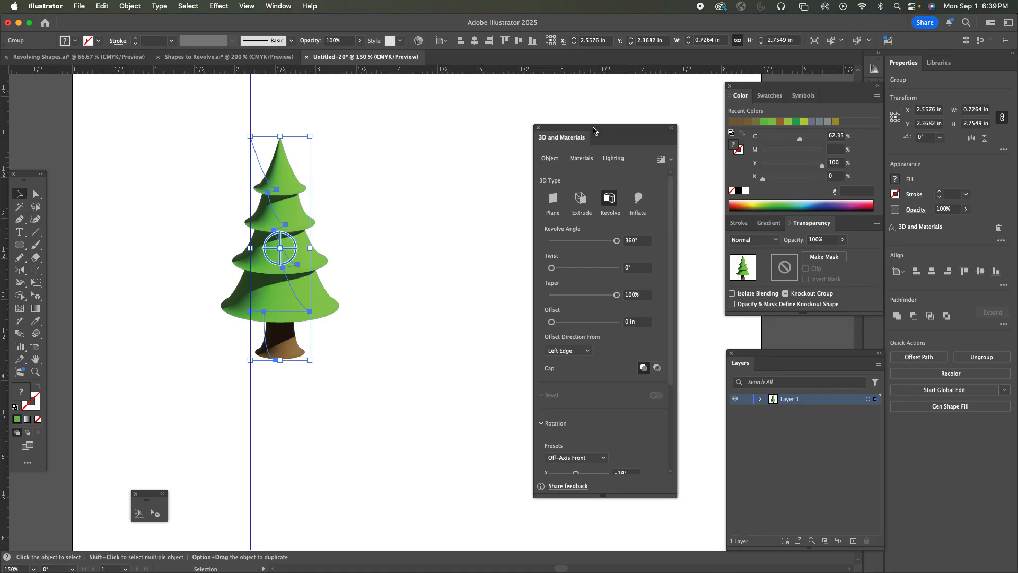
{"action": "scroll", "coordinate": [587, 389], "scroll_direction": "down", "scroll_amount": 5}
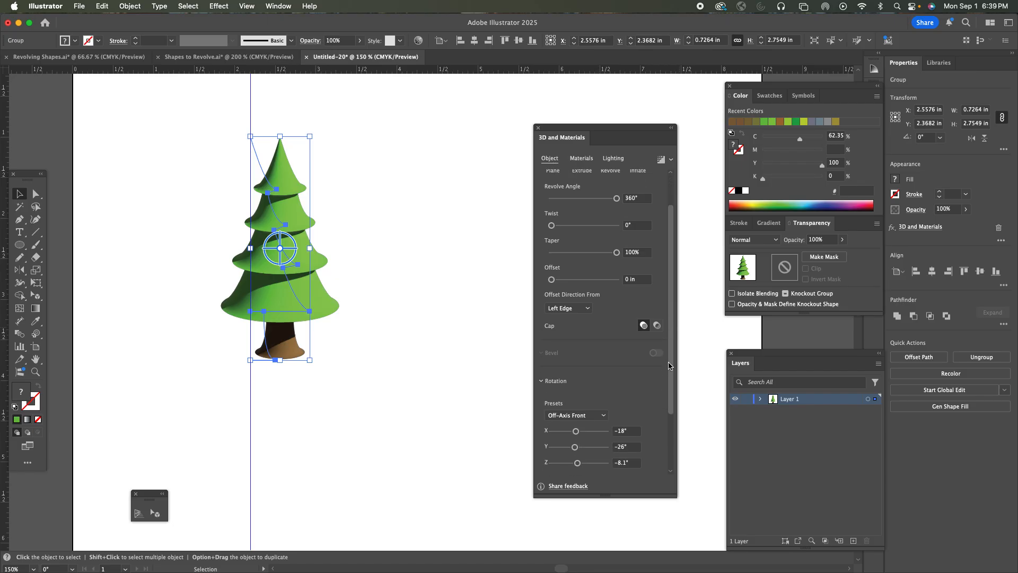
{"action": "left_click", "coordinate": [563, 337]}
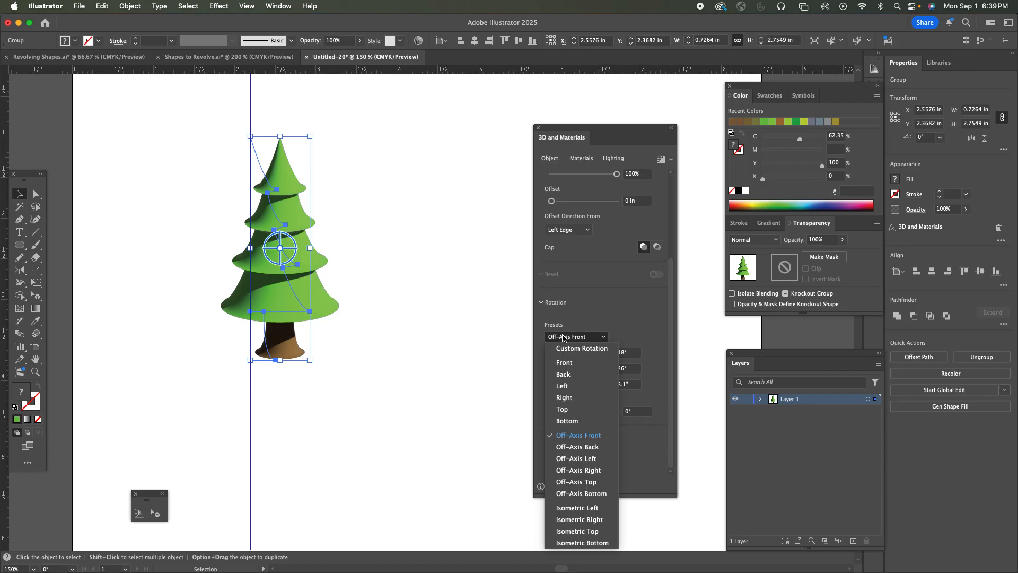
{"action": "left_click", "coordinate": [563, 363]}
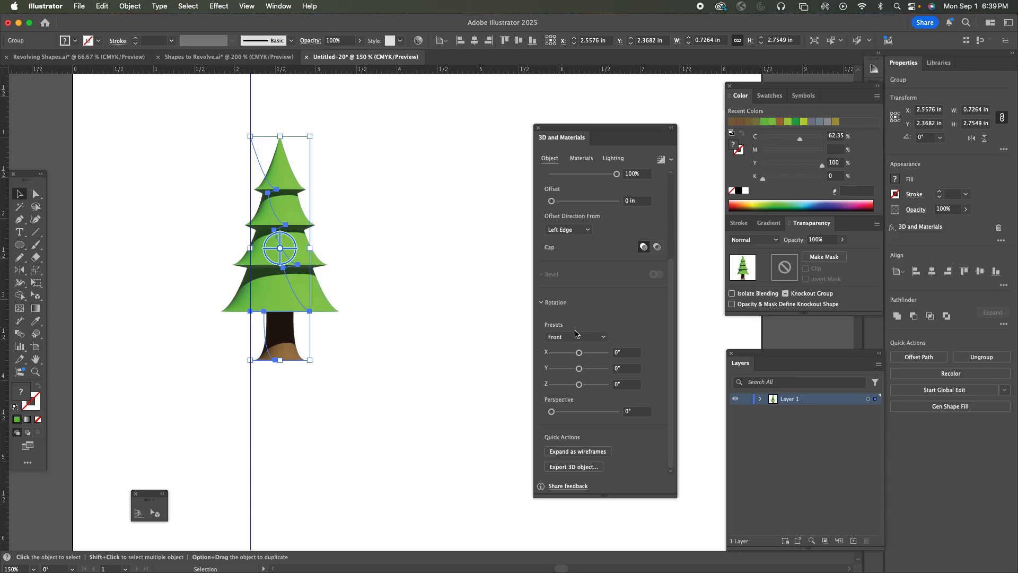
{"action": "left_click", "coordinate": [577, 337]}
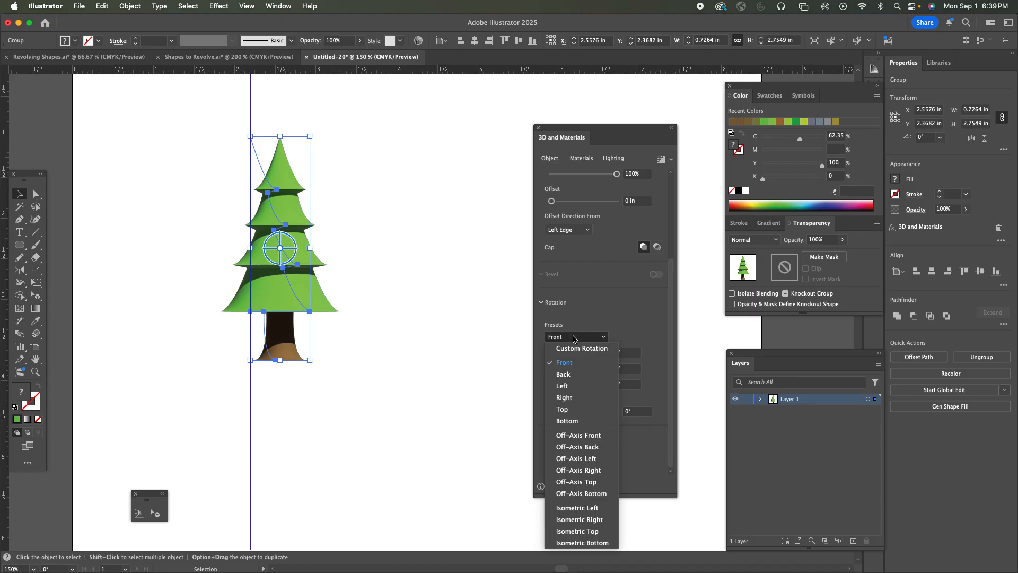
{"action": "left_click", "coordinate": [570, 376]}
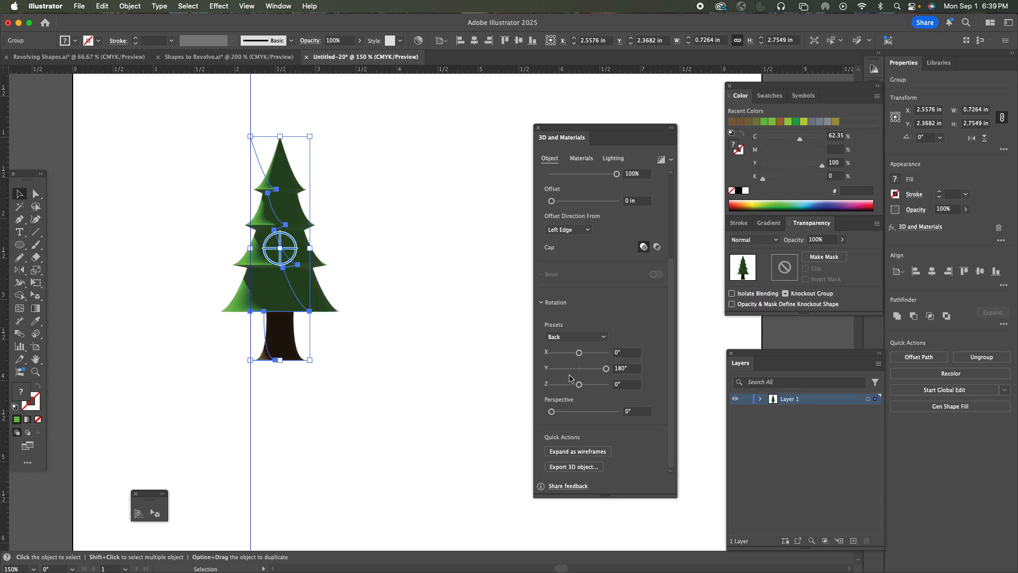
{"action": "left_click", "coordinate": [574, 338]}
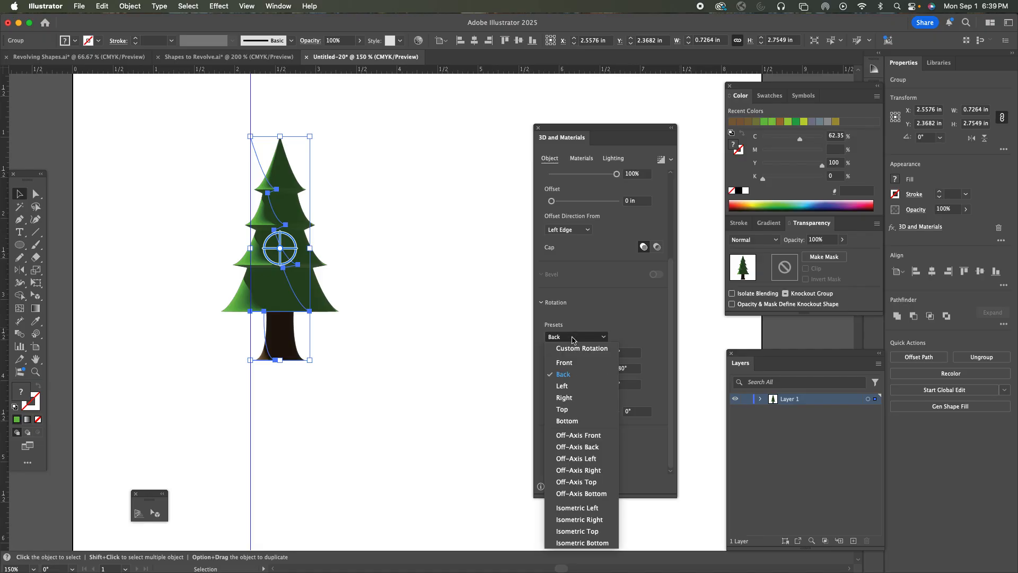
{"action": "left_click", "coordinate": [570, 396]}
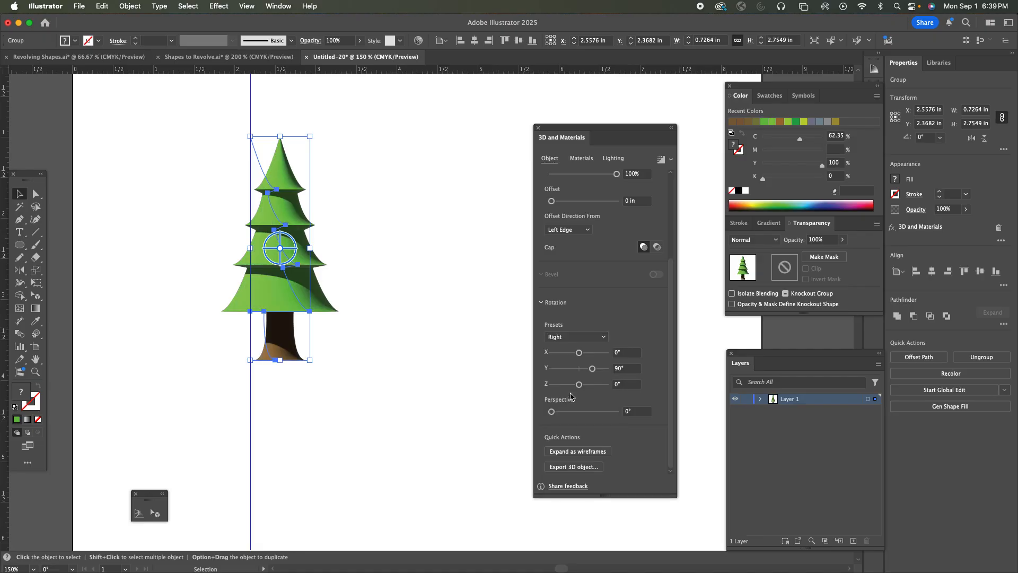
{"action": "left_click", "coordinate": [576, 337]}
{"action": "left_click", "coordinate": [569, 409]}
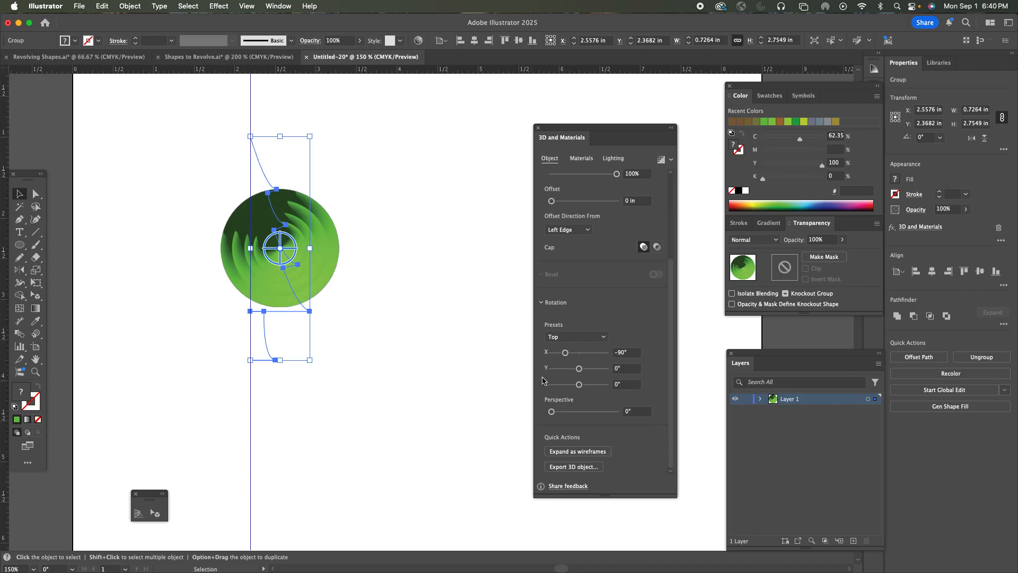
Try a custom rotation of X -21° and Y 18° on the tree, and return to the Off-Axis Front preset
{"action": "mouse_move", "coordinate": [580, 370]}
{"action": "left_mouse_down"}
{"action": "mouse_move", "coordinate": [592, 369]}
{"action": "mouse_move", "coordinate": [579, 371]}
{"action": "mouse_move", "coordinate": [565, 353]}
{"action": "mouse_move", "coordinate": [582, 374]}
{"action": "left_mouse_up"}
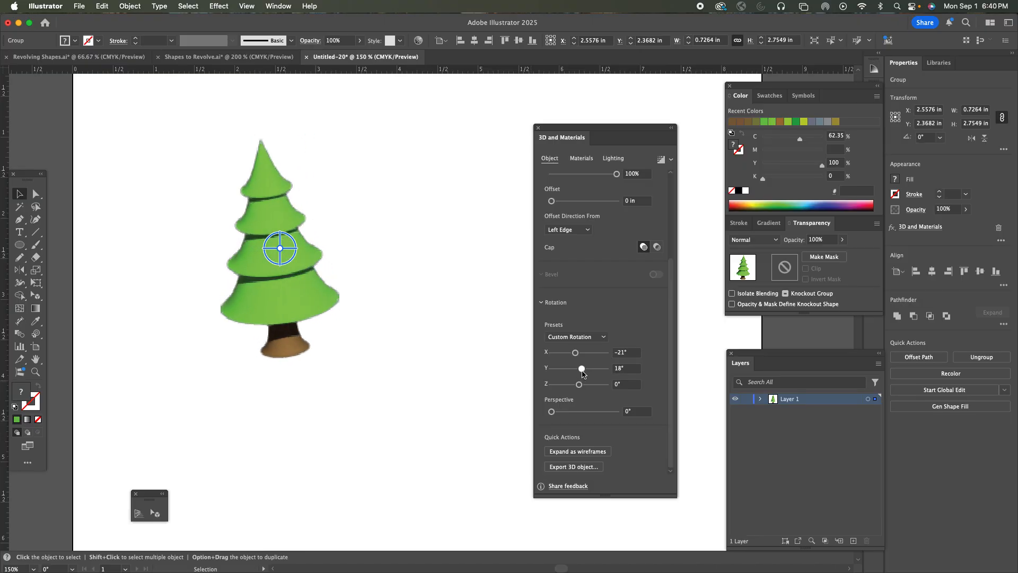
{"action": "left_click", "coordinate": [575, 337]}
{"action": "left_click", "coordinate": [573, 435]}
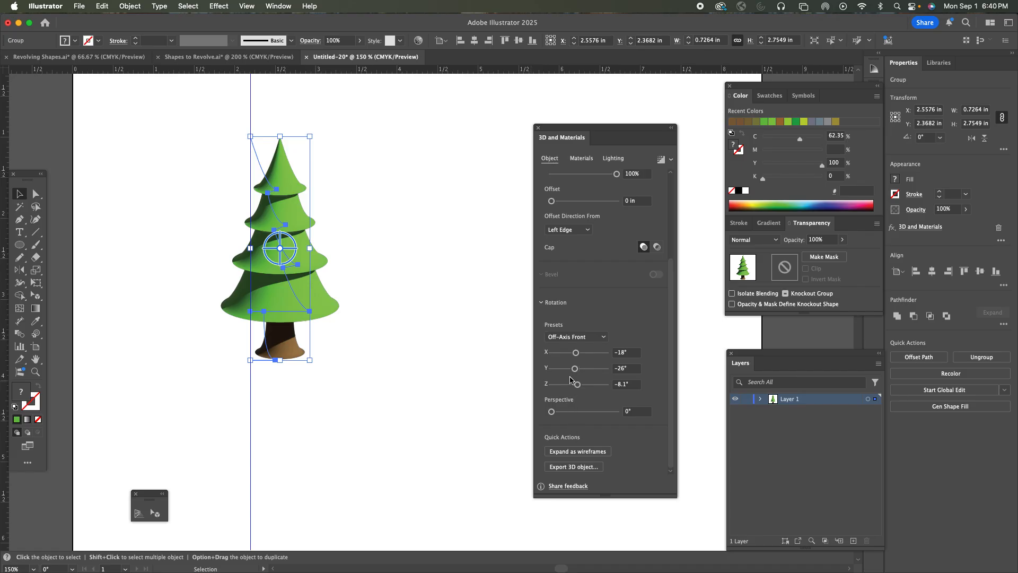
Try the Isometric Left rotation preset on the tree, and restore Off-Axis Front with perspective at 0°
{"action": "left_click", "coordinate": [575, 338]}
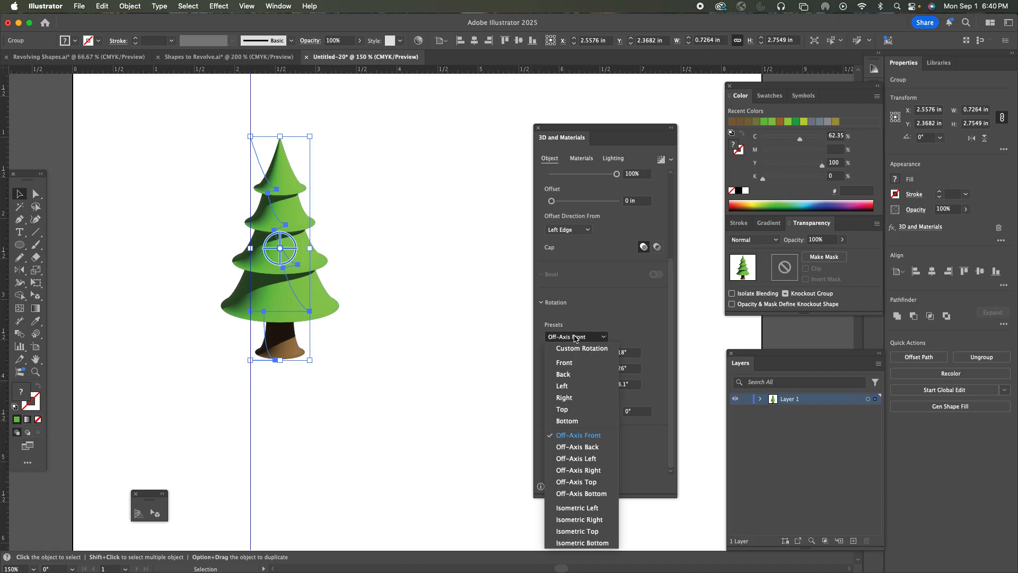
{"action": "left_click", "coordinate": [591, 507]}
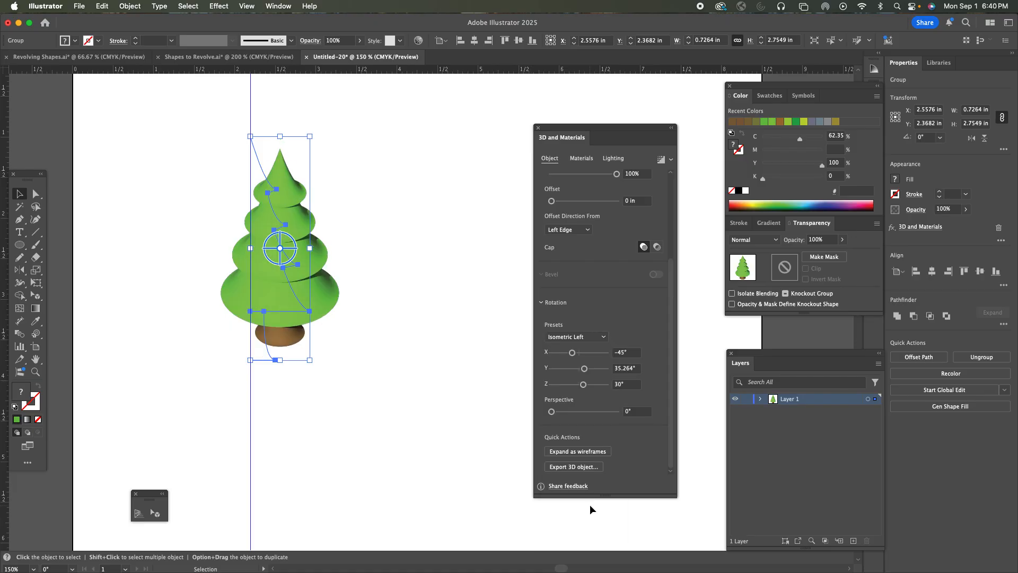
{"action": "left_click", "coordinate": [578, 336]}
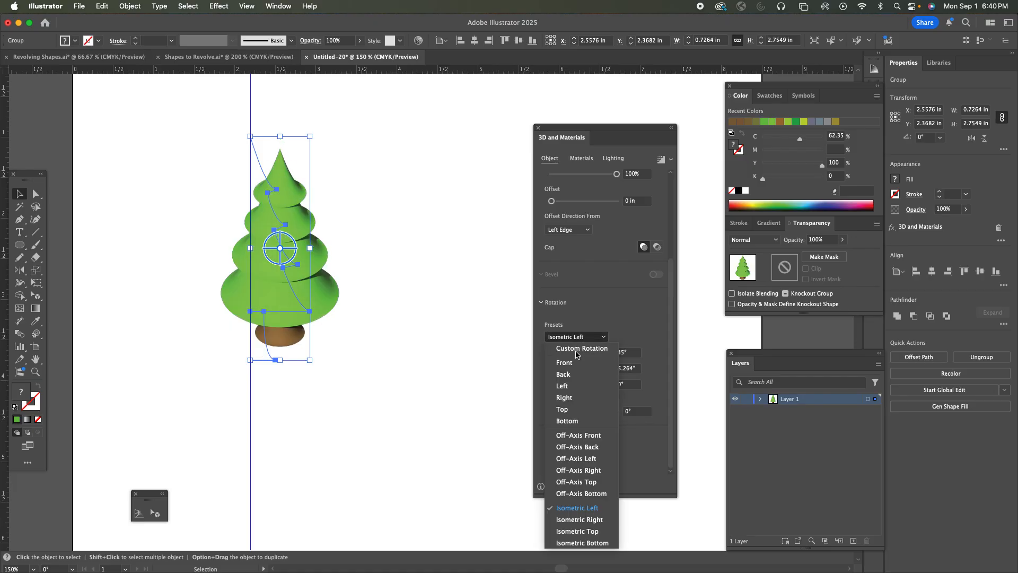
{"action": "left_click", "coordinate": [582, 436]}
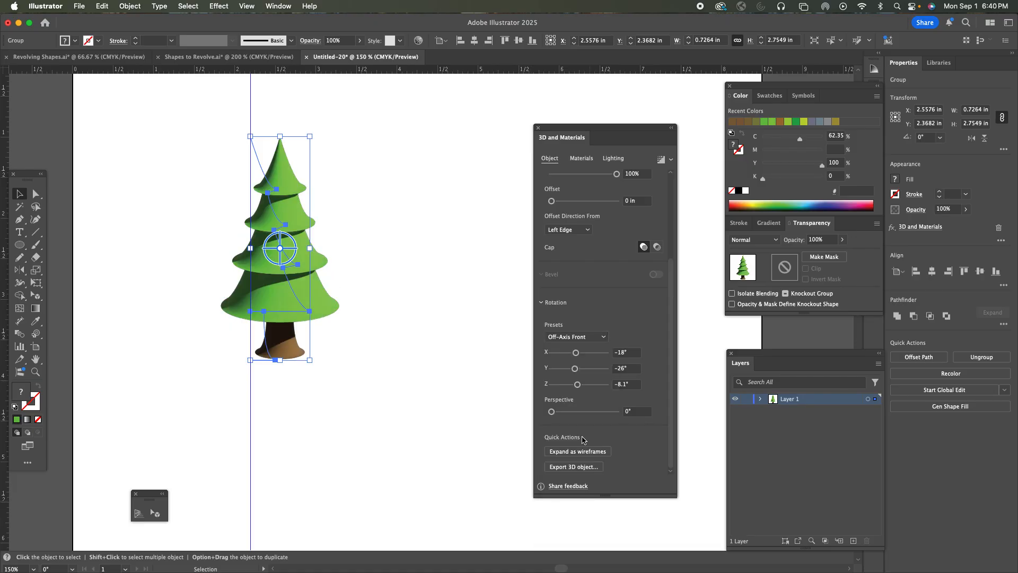
{"action": "mouse_move", "coordinate": [551, 411]}
{"action": "left_mouse_down"}
{"action": "mouse_move", "coordinate": [559, 414]}
{"action": "mouse_move", "coordinate": [534, 415]}
{"action": "left_mouse_up"}
Try the Diffuse, Top Left and Right lighting presets on the tree, and return to the Standard preset
{"action": "left_click", "coordinate": [613, 158]}
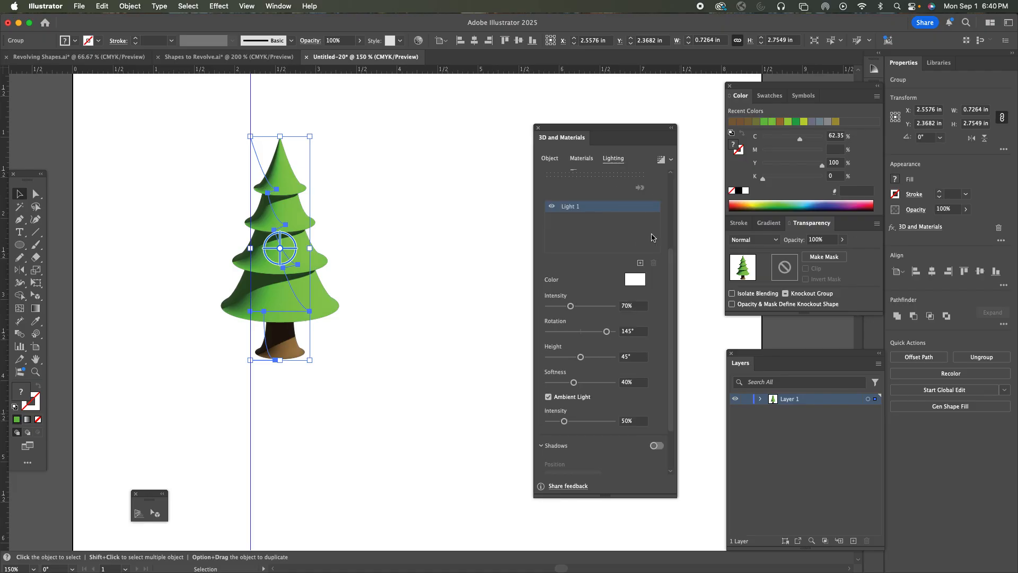
{"action": "left_click_drag", "start_coordinate": [672, 265], "coordinate": [671, 199]}
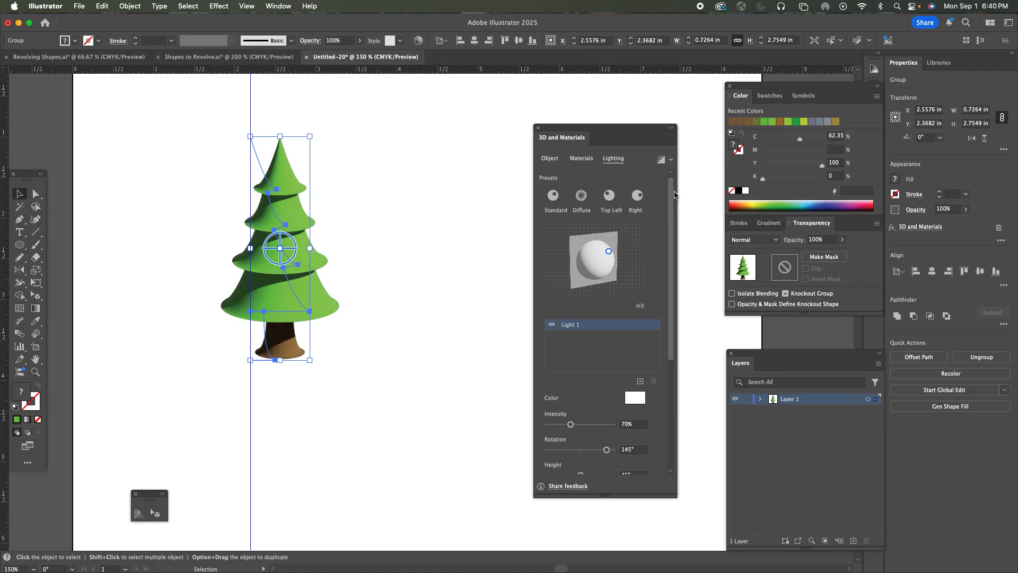
{"action": "left_click", "coordinate": [581, 198]}
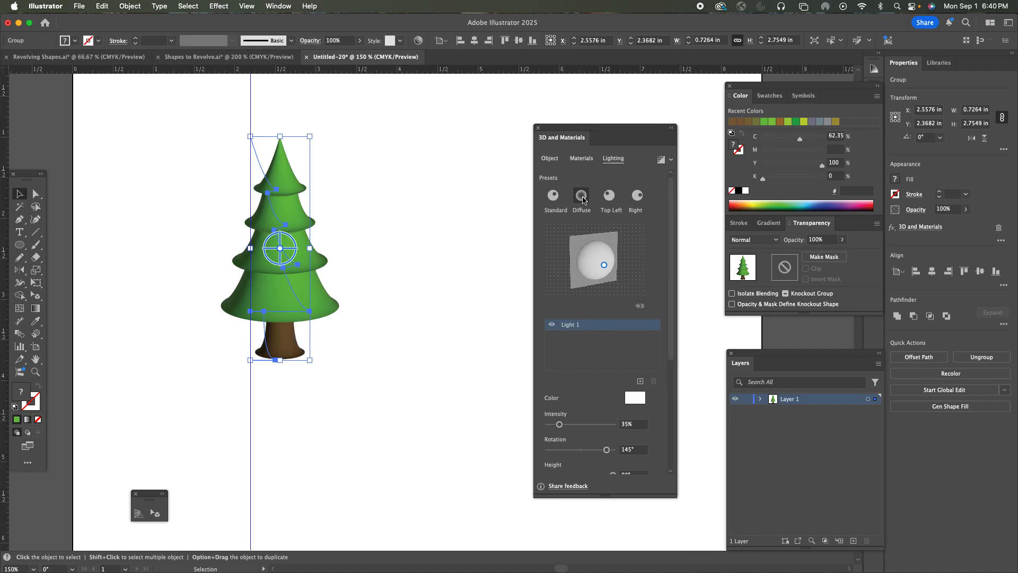
{"action": "left_click", "coordinate": [609, 196]}
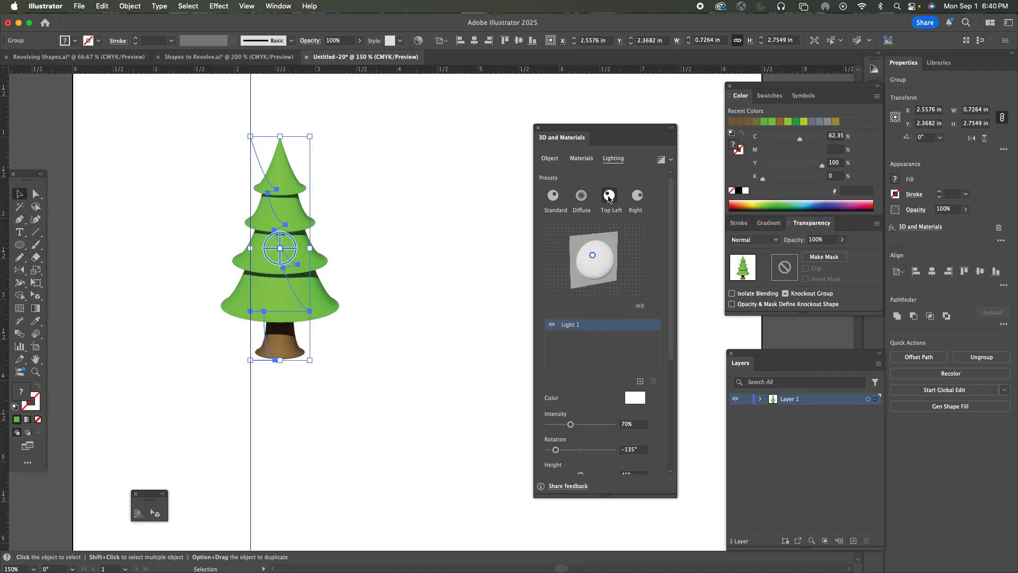
{"action": "left_click", "coordinate": [637, 197]}
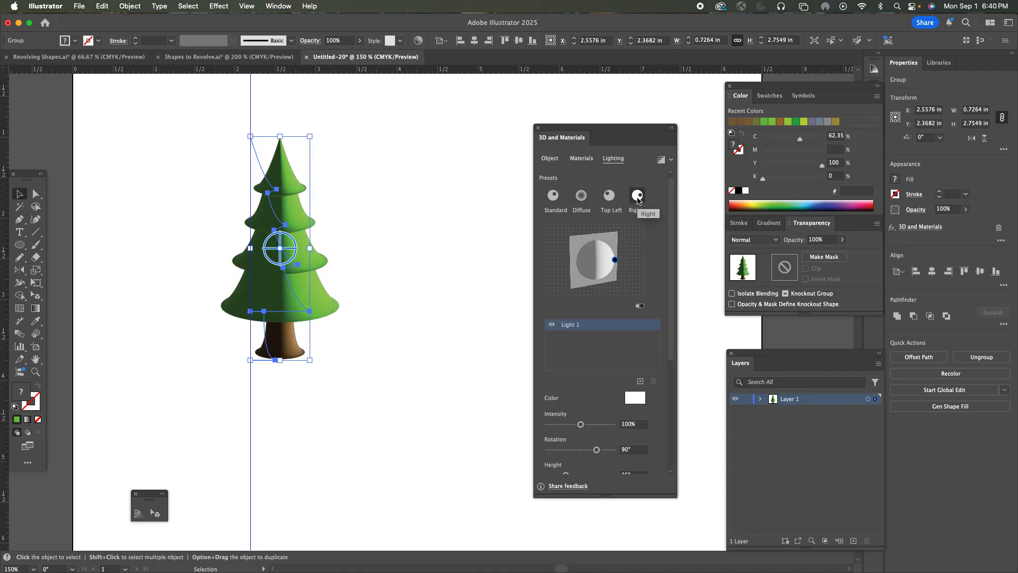
{"action": "left_click", "coordinate": [553, 196]}
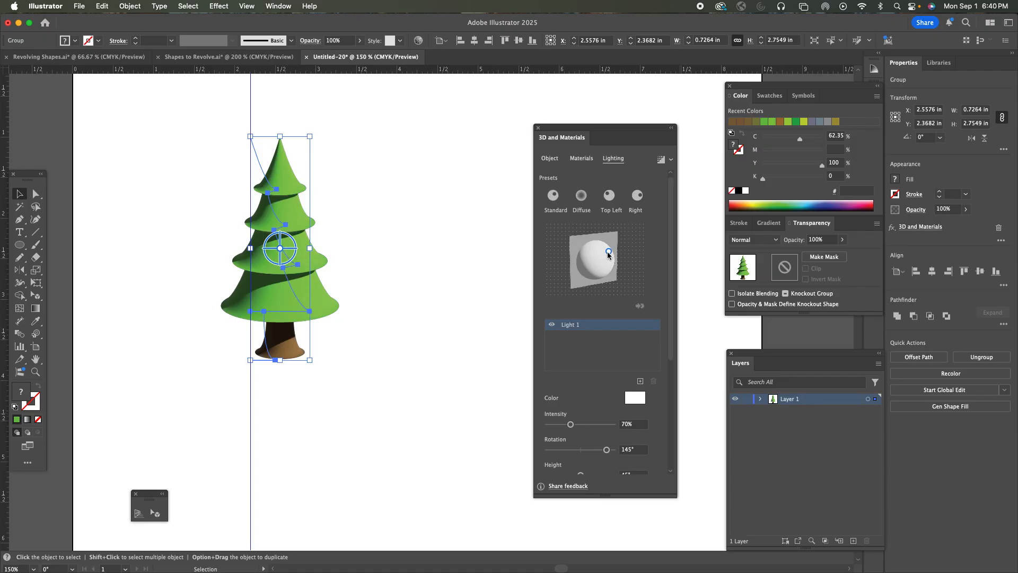
Shift Light 1 to a rotation of about 127° and height of about 35.5°, and raise its intensity to 77%
{"action": "left_click_drag", "start_coordinate": [608, 250], "coordinate": [617, 253]}
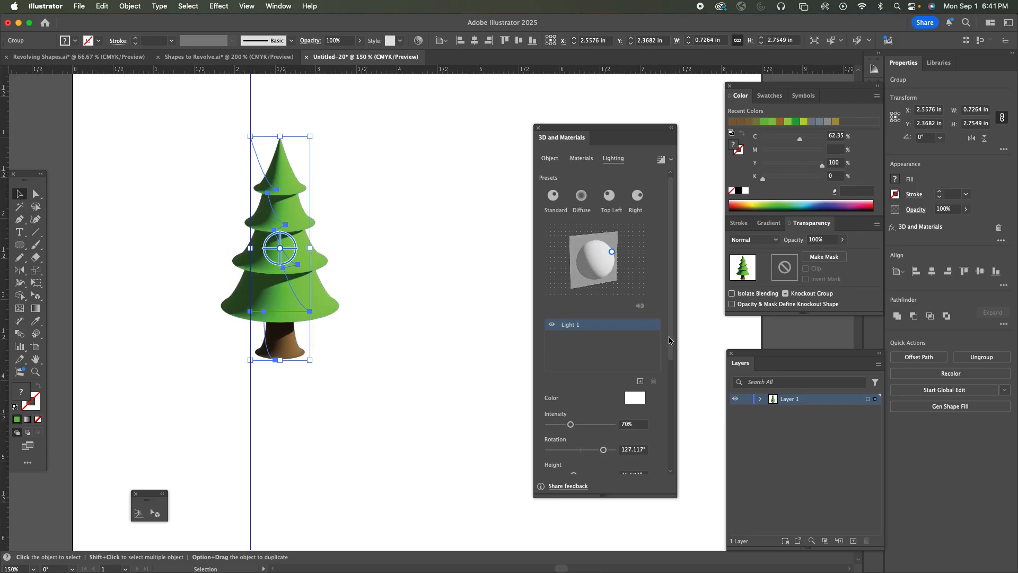
{"action": "scroll", "coordinate": [671, 339], "scroll_direction": "down", "scroll_amount": 2}
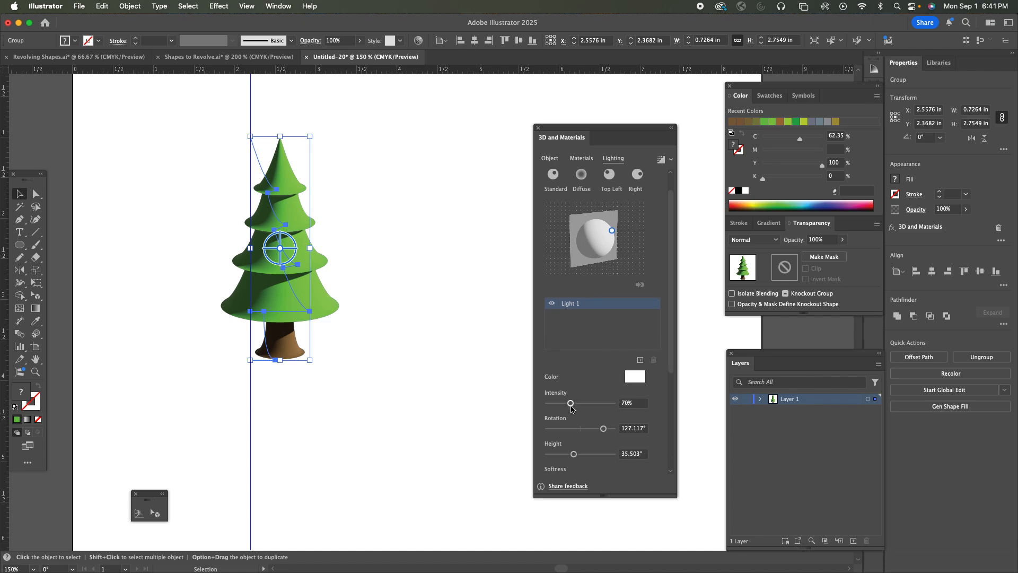
{"action": "left_click_drag", "start_coordinate": [571, 403], "coordinate": [572, 404]}
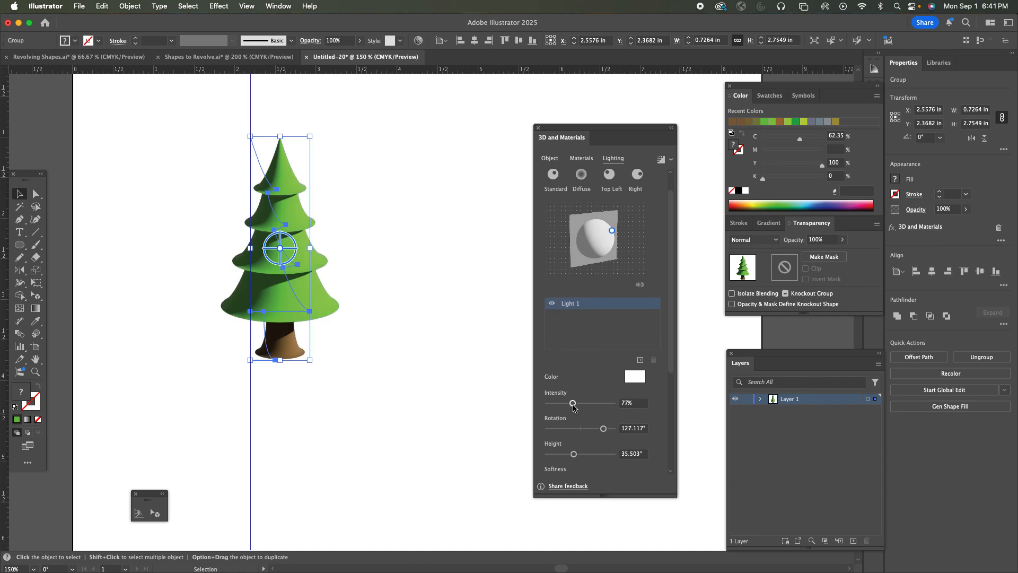
Render the tree with ray tracing at Low quality with Reduce Noise, and switch ray tracing off again
{"action": "left_click", "coordinate": [670, 162]}
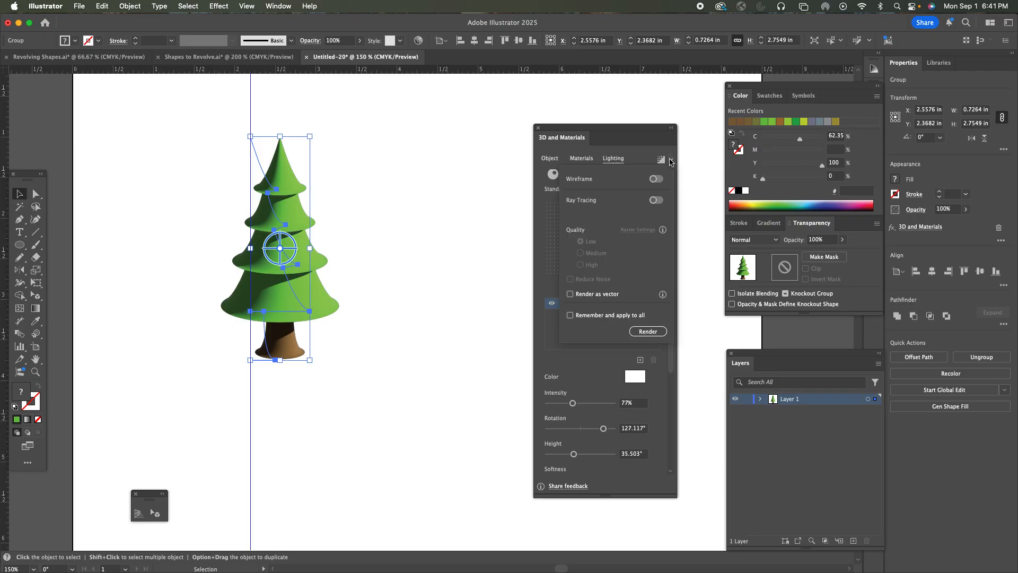
{"action": "left_click", "coordinate": [656, 200]}
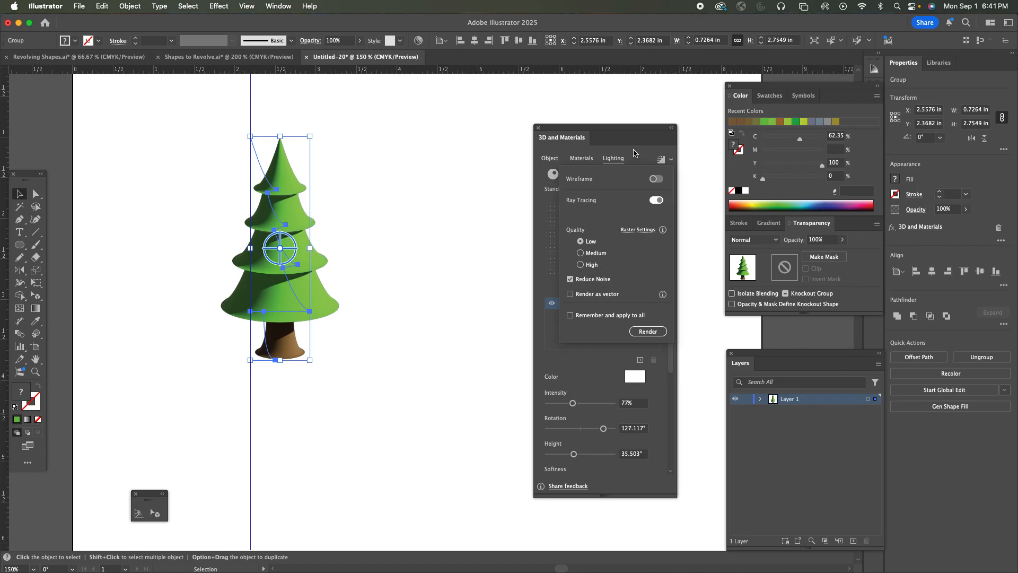
{"action": "left_click", "coordinate": [647, 331]}
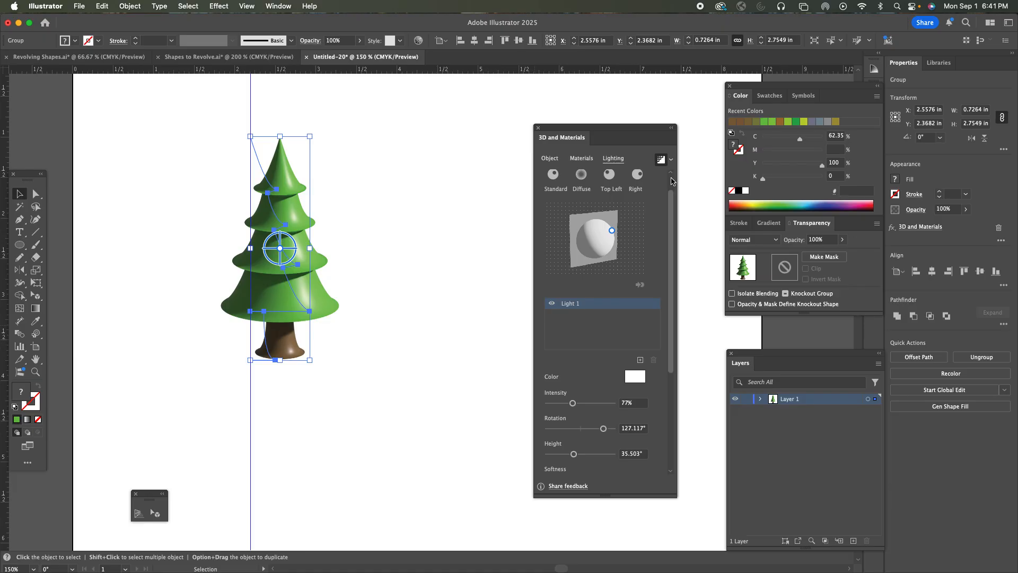
{"action": "left_click", "coordinate": [662, 160]}
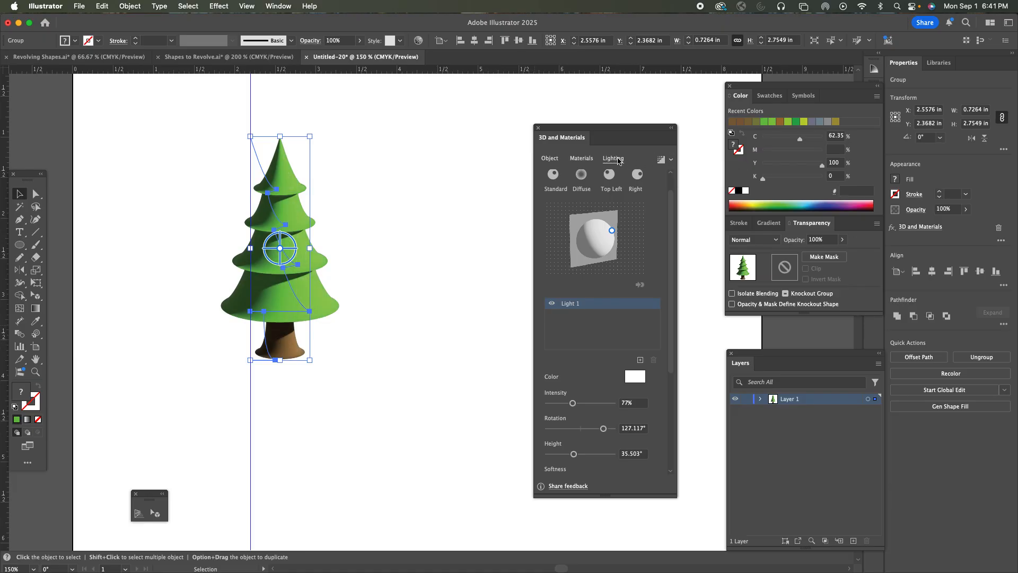
Set the Metallic property of the tree's default material to 0.67
{"action": "left_click", "coordinate": [581, 158]}
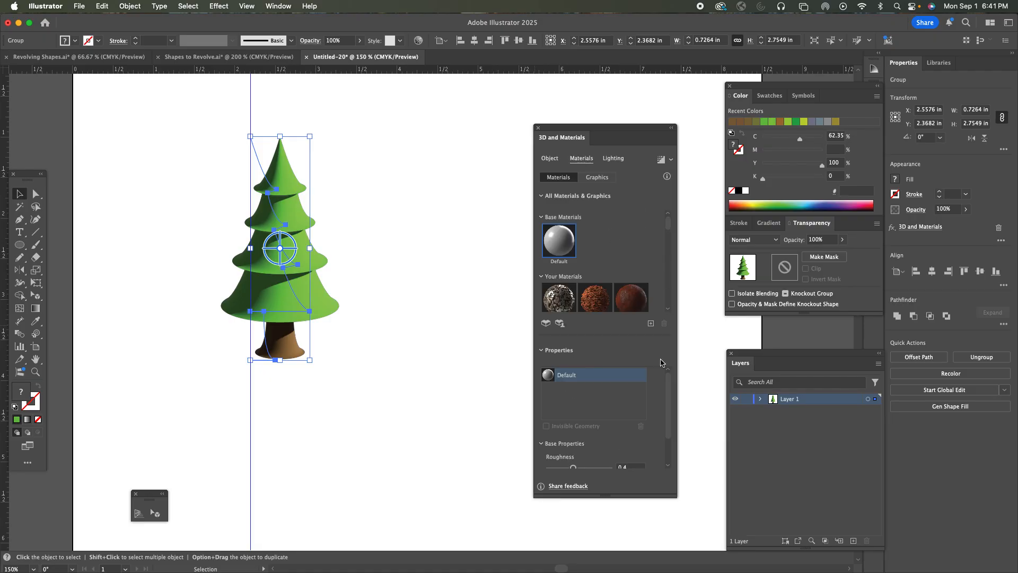
{"action": "scroll", "coordinate": [668, 408], "scroll_direction": "down", "scroll_amount": 2}
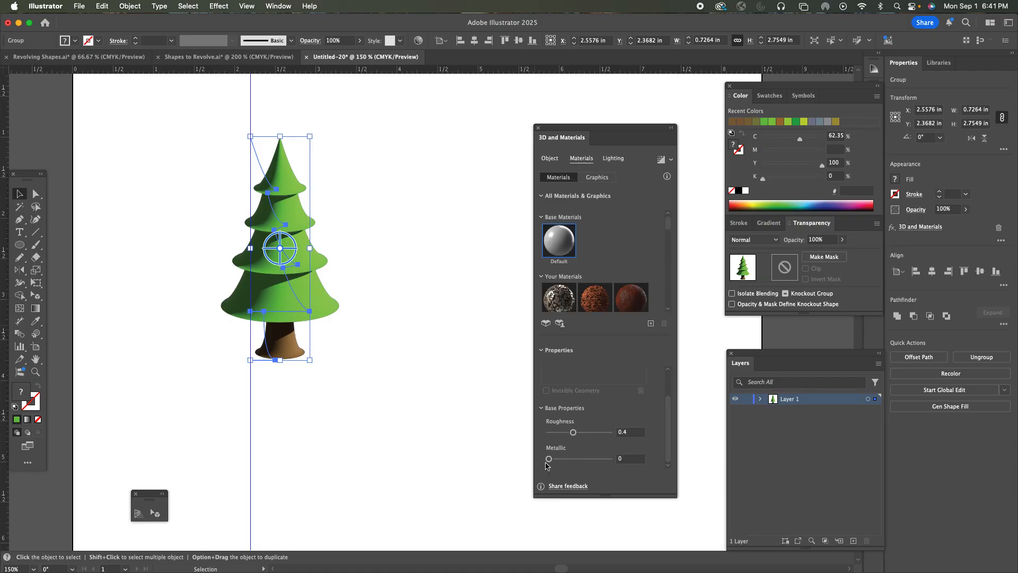
{"action": "left_click_drag", "start_coordinate": [549, 459], "coordinate": [590, 461]}
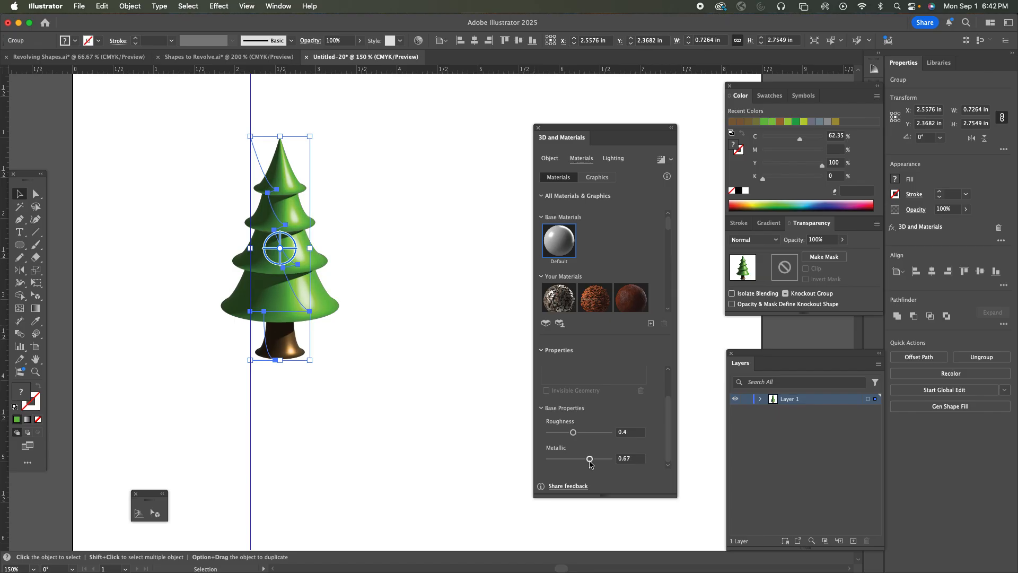
Render the tree with ray tracing and set the default material's Metallic property to 0
{"action": "left_click", "coordinate": [661, 160]}
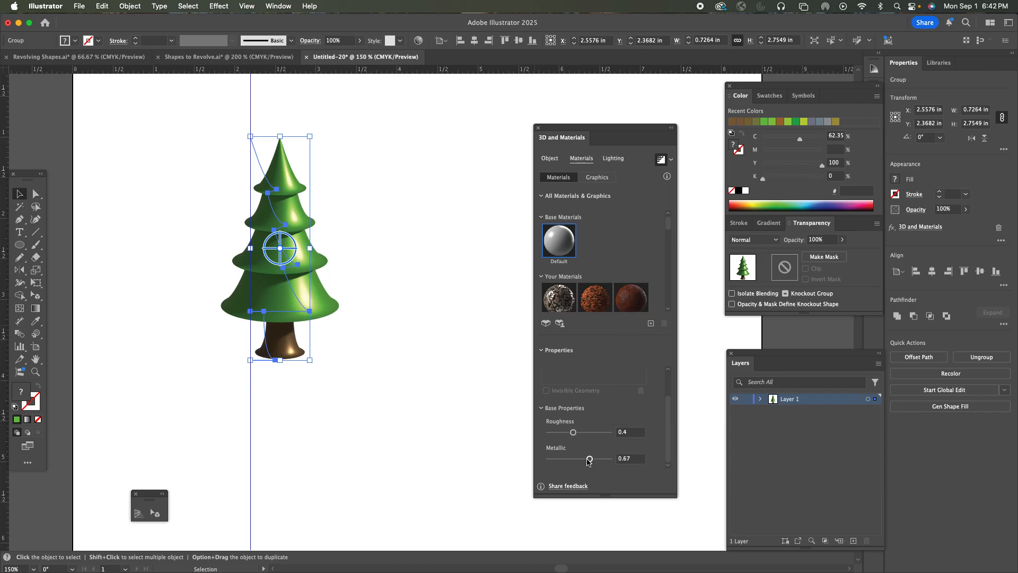
{"action": "left_click_drag", "start_coordinate": [591, 460], "coordinate": [528, 460]}
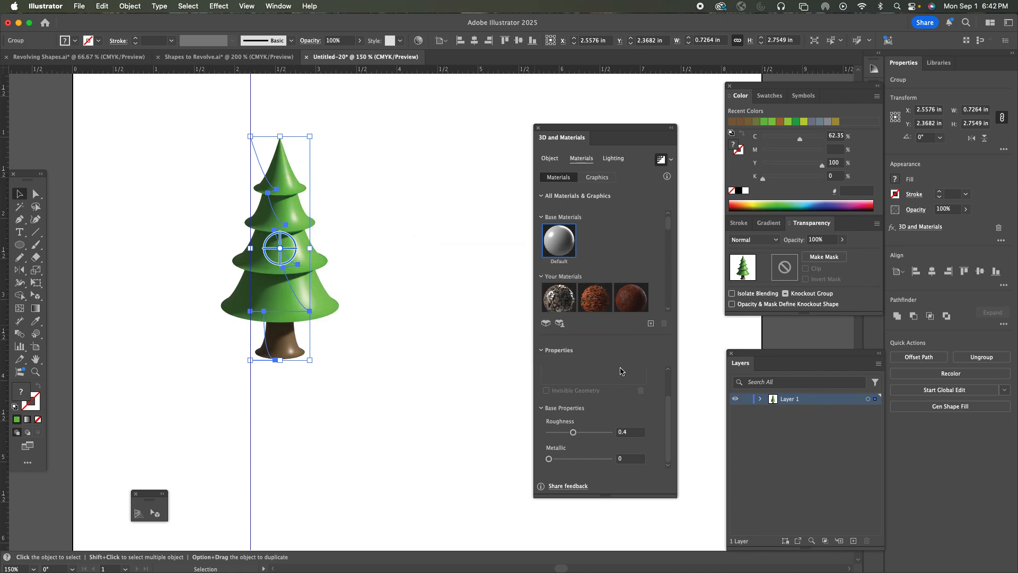
Set the Roughness of the tree's default material to 0.51
{"action": "left_click_drag", "start_coordinate": [584, 433], "coordinate": [590, 435]}
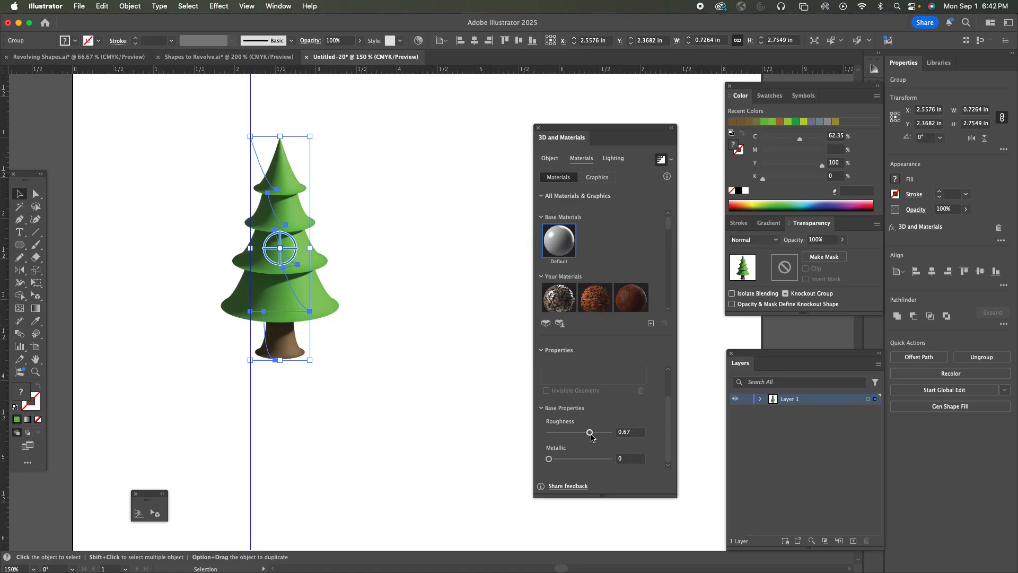
{"action": "left_click_drag", "start_coordinate": [590, 434], "coordinate": [584, 433]}
{"action": "left_click_drag", "start_coordinate": [582, 433], "coordinate": [580, 433]}
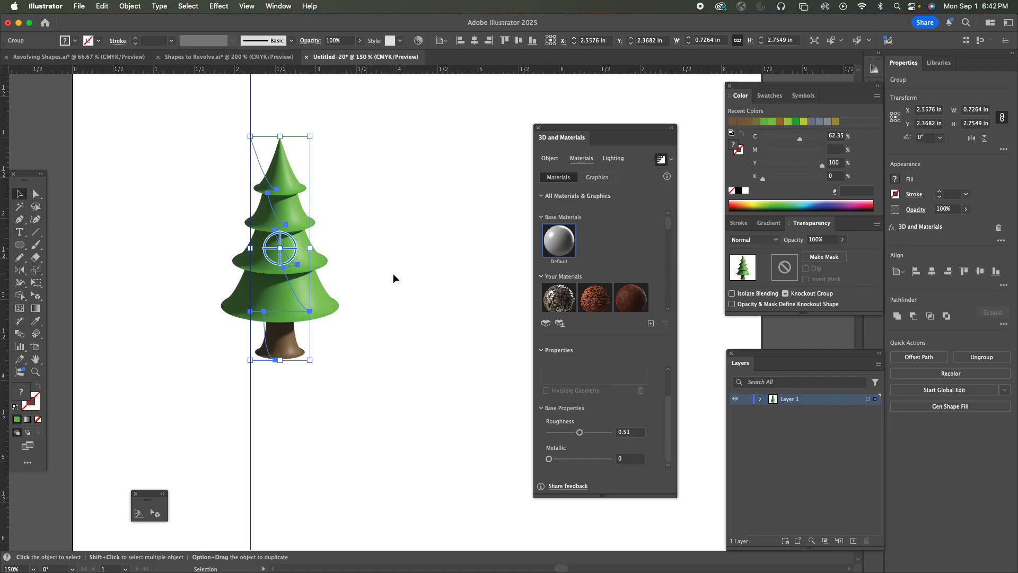
Close the 3D and Materials settings, leaving the tree group selected
{"action": "left_click", "coordinate": [671, 127]}
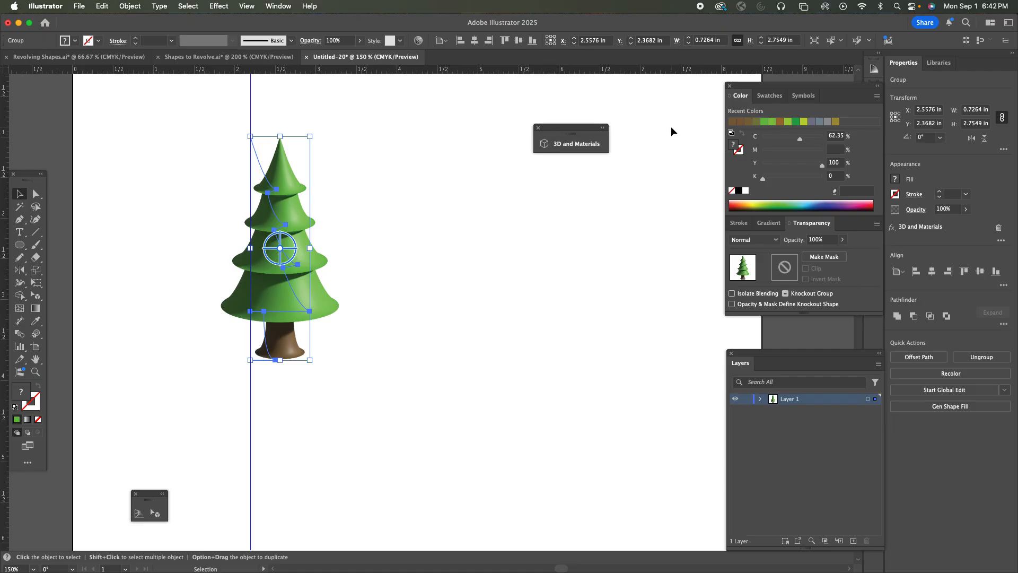
{"action": "left_click", "coordinate": [448, 209]}
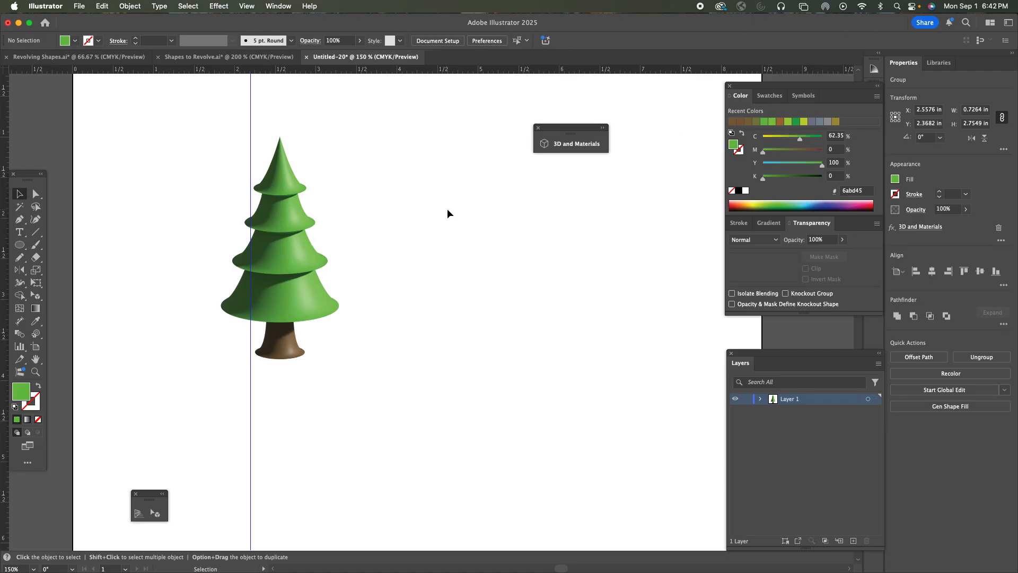
{"action": "left_click", "coordinate": [283, 274]}
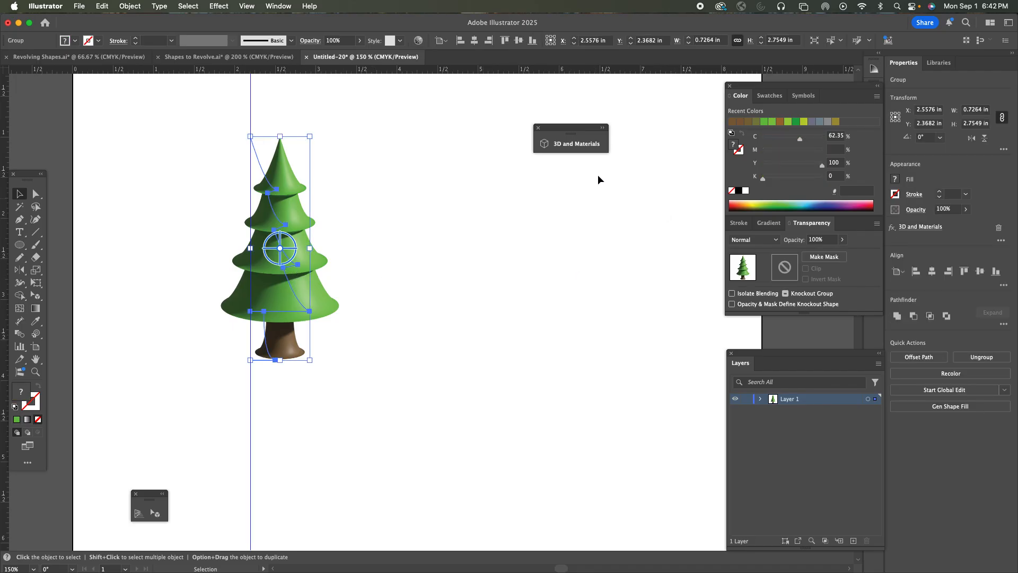
{"action": "left_click", "coordinate": [538, 129]}
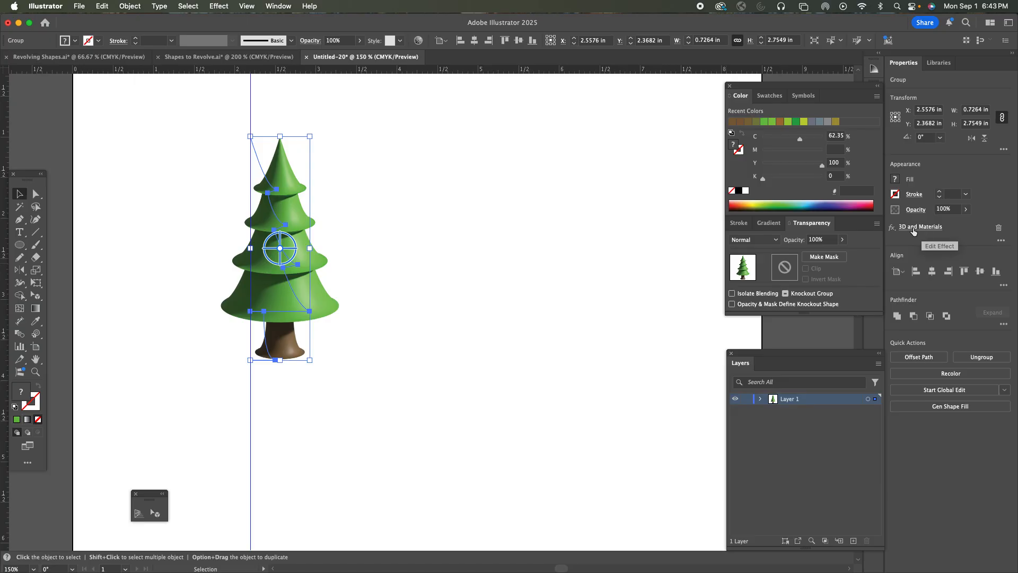
Reopen the settings of the 3D and Materials effect applied to the selected tree
{"action": "left_click", "coordinate": [281, 6]}
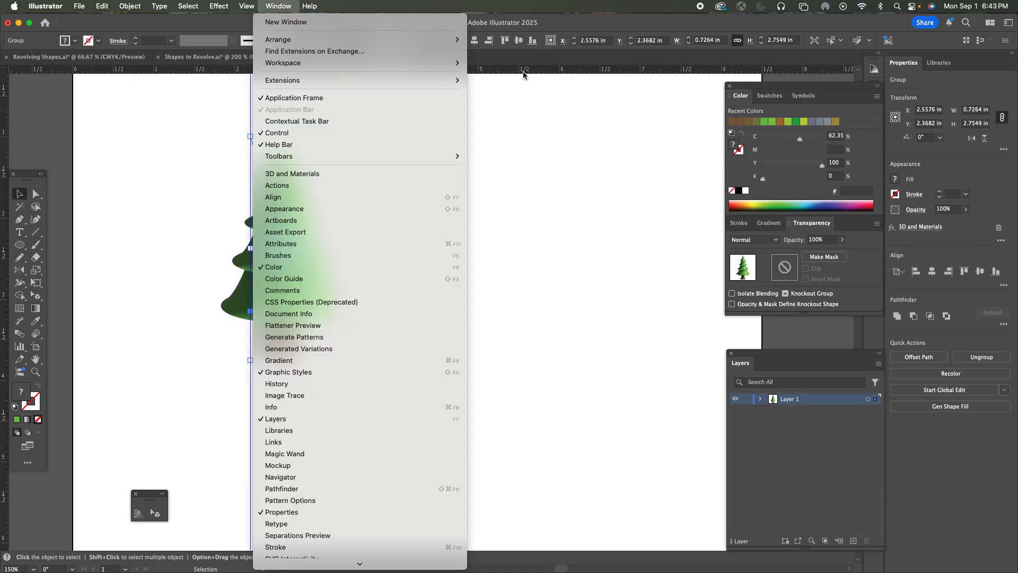
{"action": "left_click", "coordinate": [543, 73]}
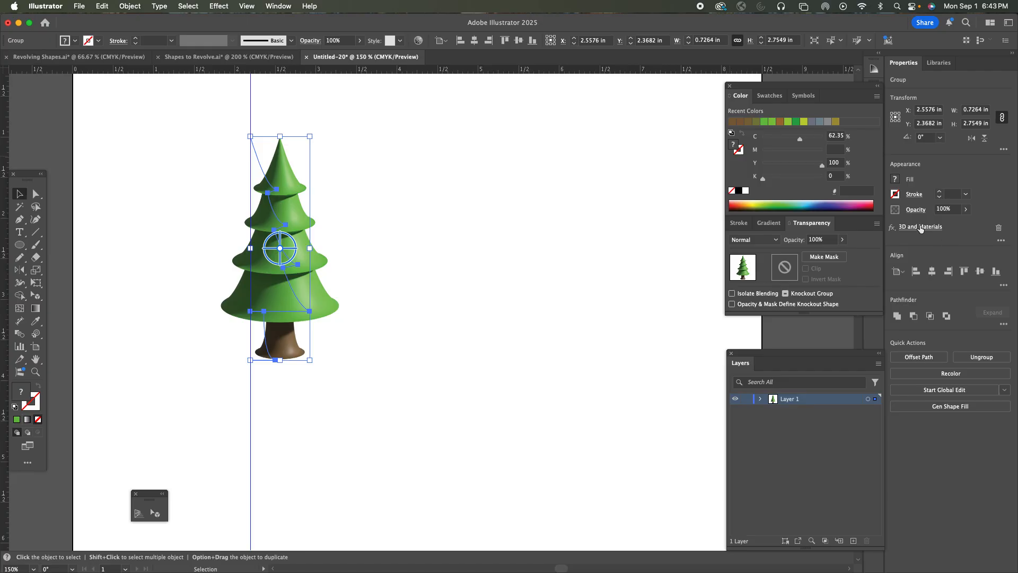
{"action": "left_click", "coordinate": [925, 227]}
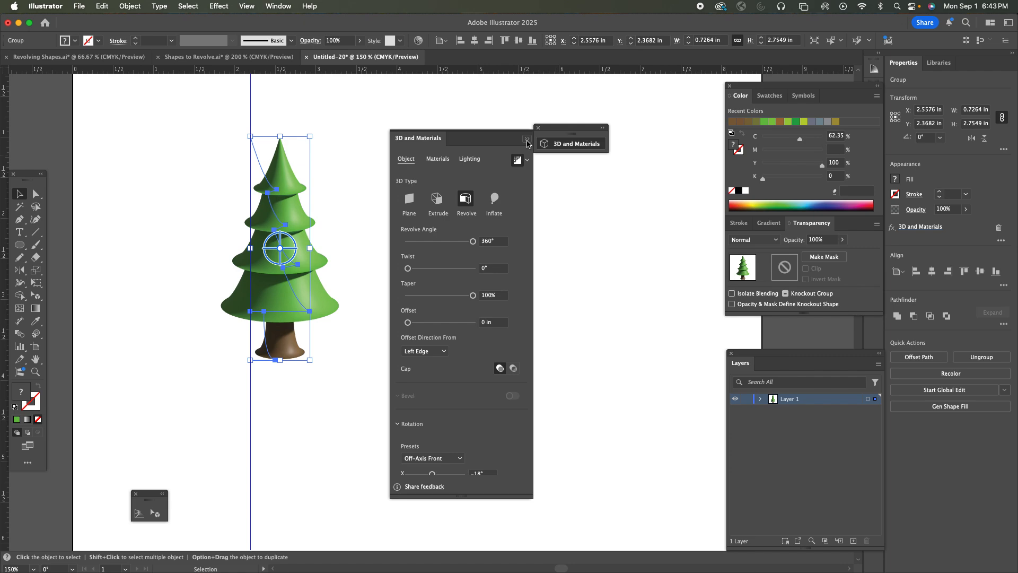
Remove the 3D and Materials effect from the tree, undo the removal, and close the effect settings
{"action": "left_click", "coordinate": [999, 229]}
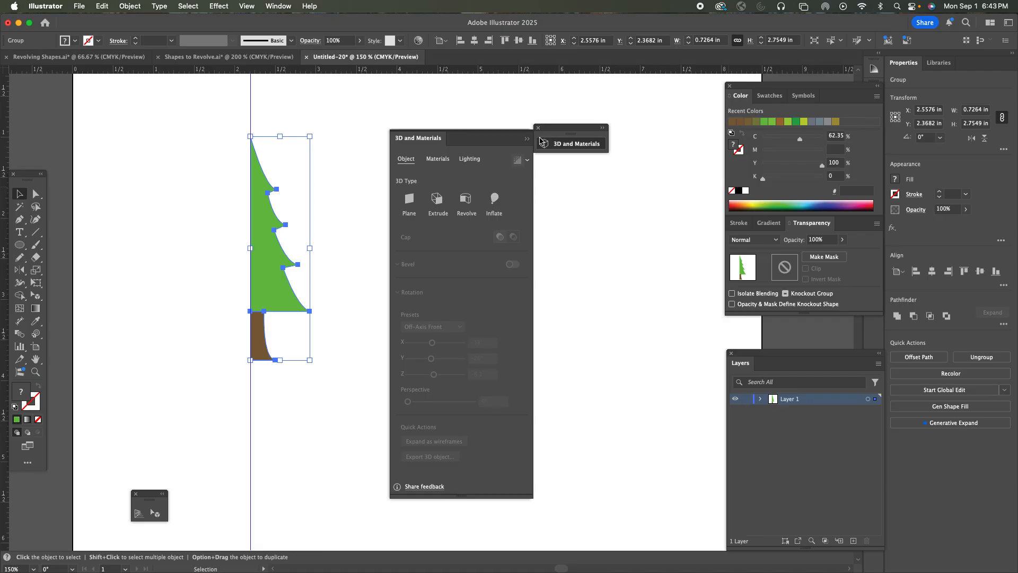
{"action": "key", "text": "super+z"}
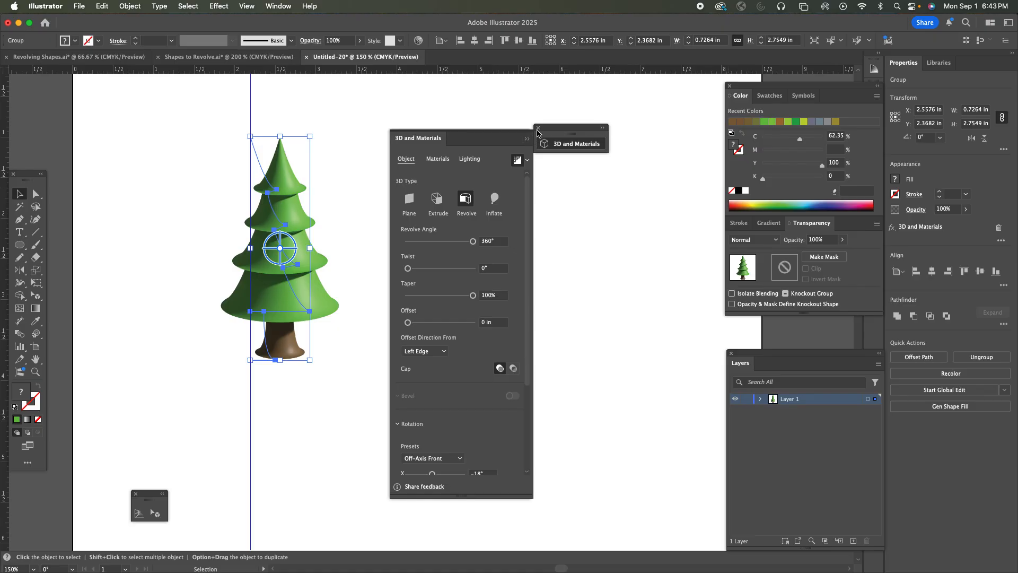
{"action": "left_click", "coordinate": [538, 128]}
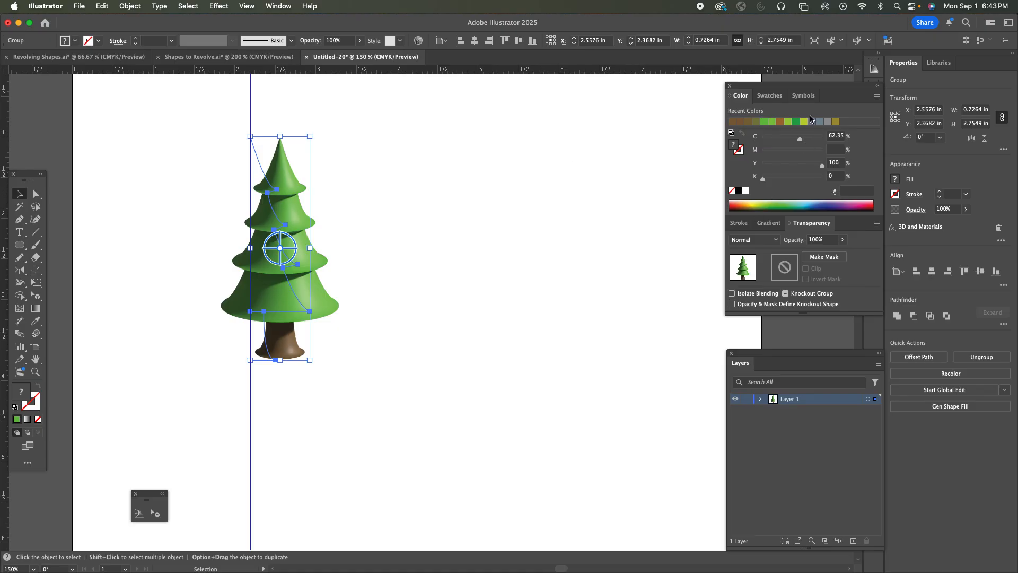
Create a static symbol from the 3D tree, keeping the name New Symbol and setting the export type to Graphic
{"action": "left_click", "coordinate": [802, 96]}
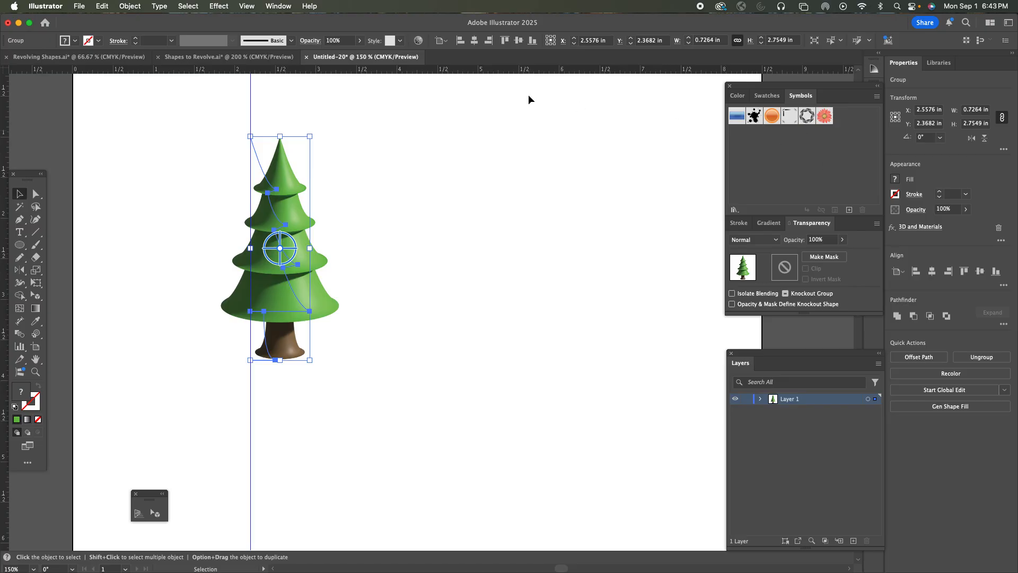
{"action": "left_click", "coordinate": [284, 7]}
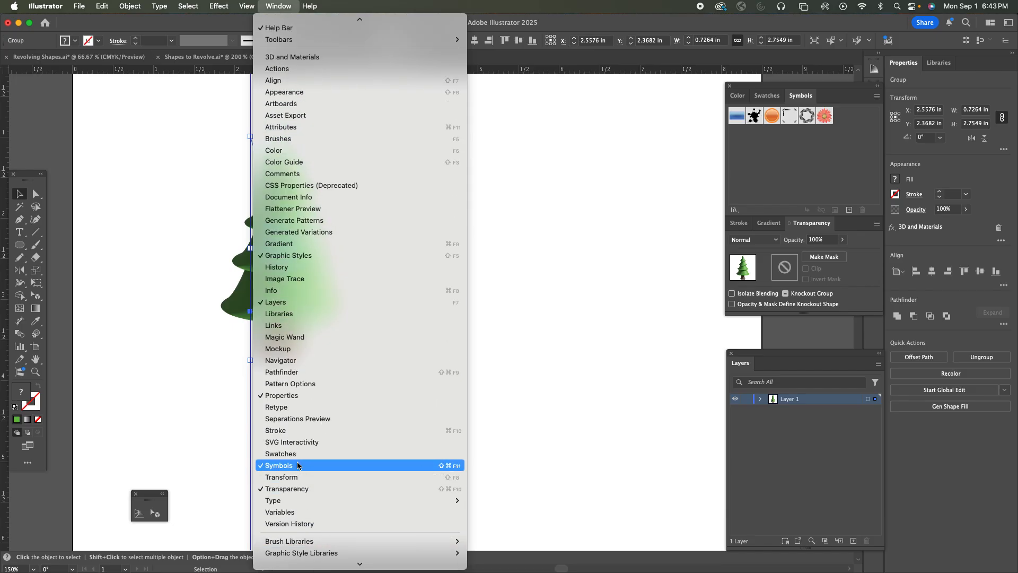
{"action": "left_click", "coordinate": [621, 423]}
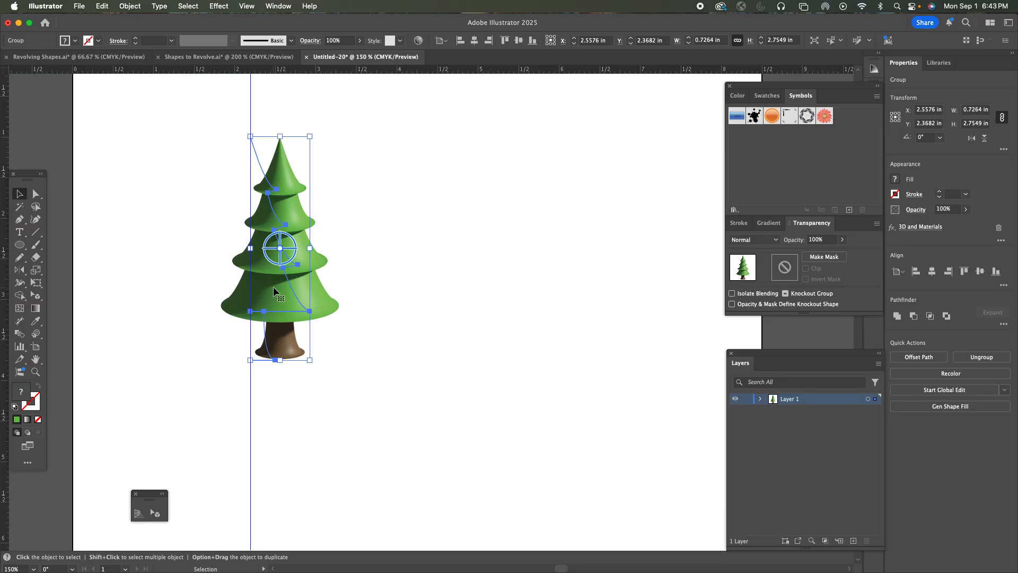
{"action": "left_click_drag", "start_coordinate": [272, 286], "coordinate": [781, 192]}
{"action": "left_click", "coordinate": [512, 270]}
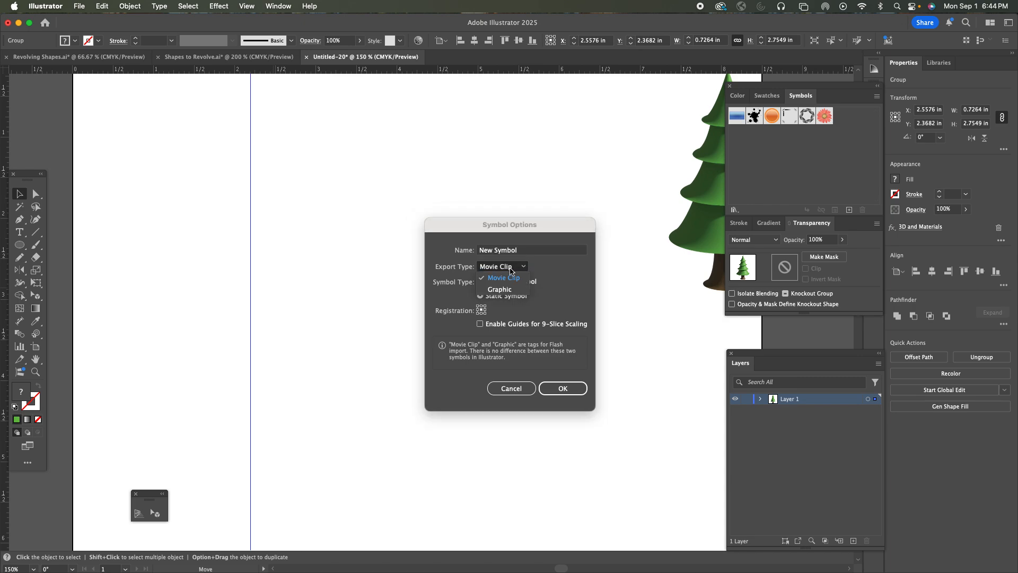
{"action": "left_click", "coordinate": [510, 293]}
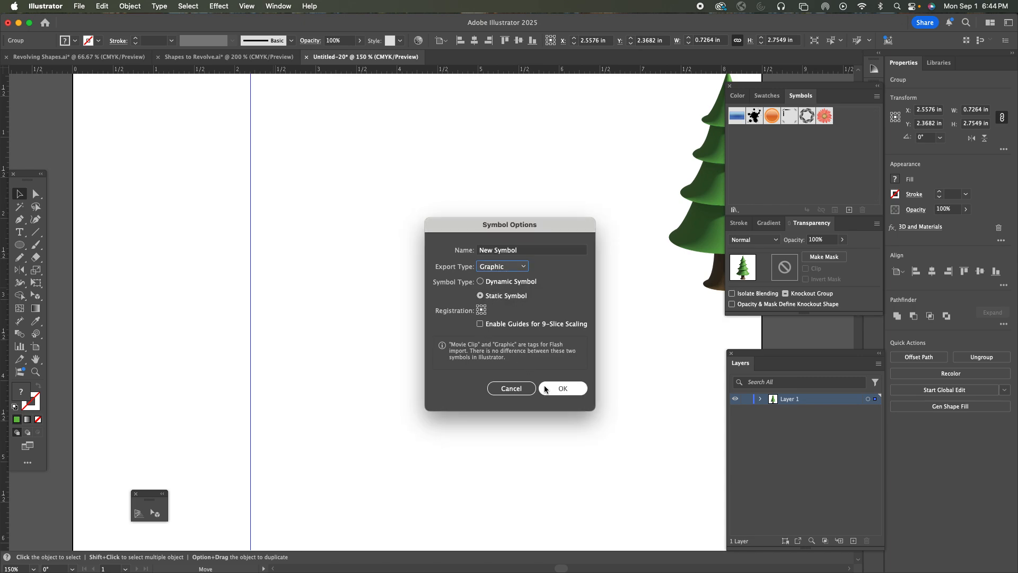
{"action": "left_click", "coordinate": [567, 390]}
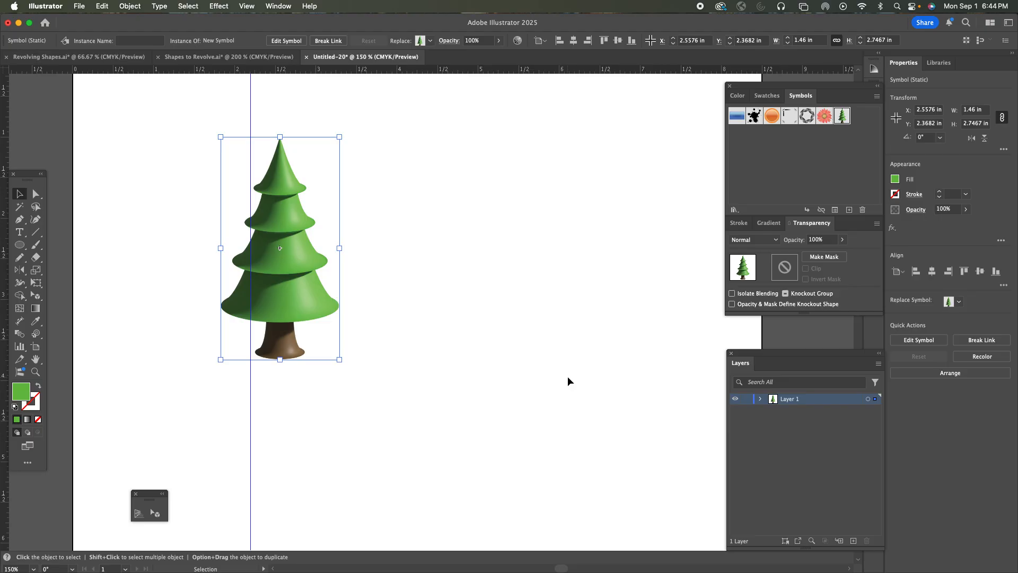
Show the artboard at 100% zoom and activate the Symbol Sprayer Tool
{"action": "key", "text": "space"}
{"action": "left_click_drag", "start_coordinate": [479, 366], "coordinate": [436, 276]}
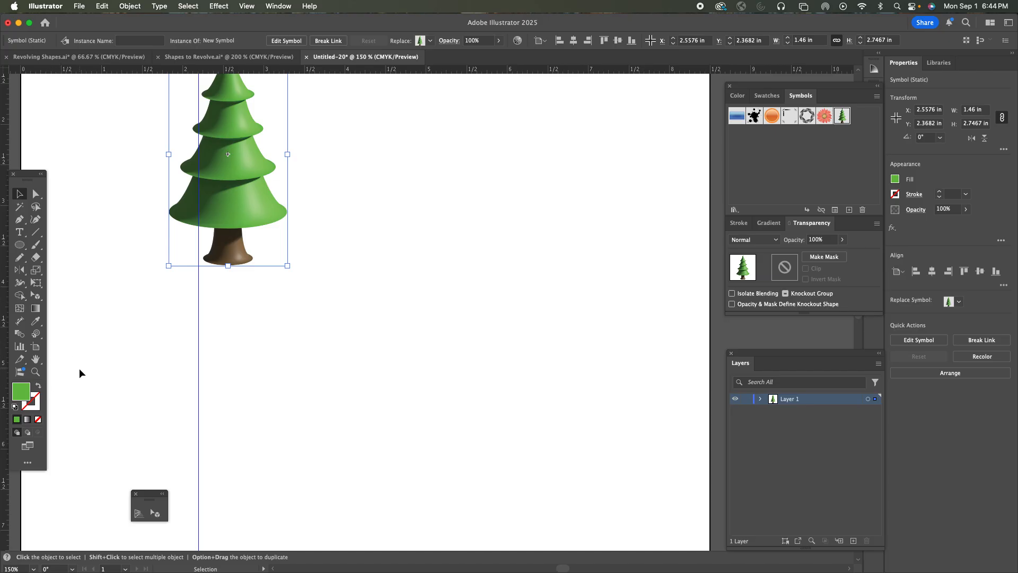
{"action": "key", "text": "super+1"}
{"action": "key", "text": "space"}
{"action": "left_click_drag", "start_coordinate": [105, 364], "coordinate": [10, 283]}
{"action": "left_click_drag", "start_coordinate": [116, 329], "coordinate": [96, 301]}
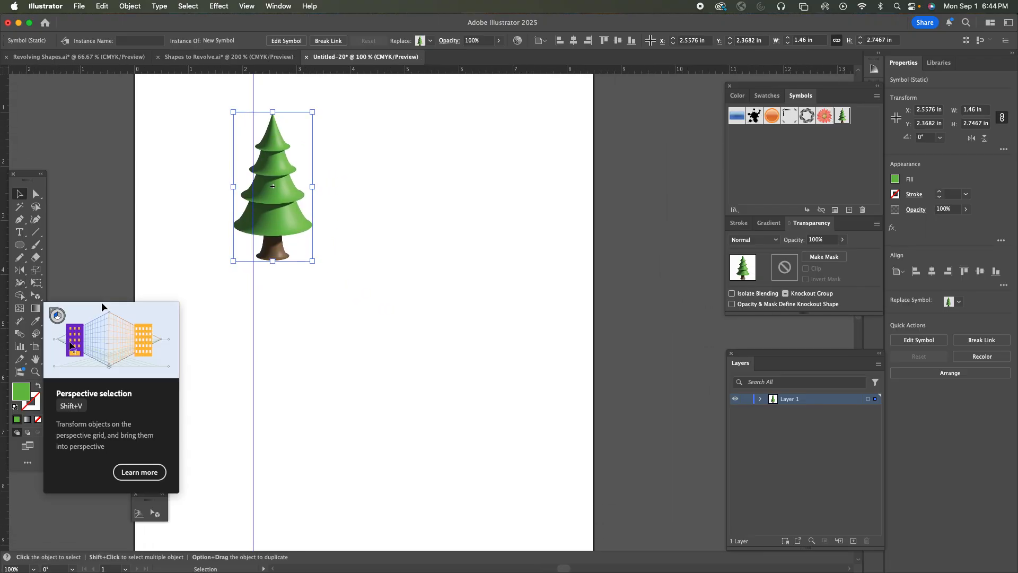
{"action": "left_click", "coordinate": [40, 335]}
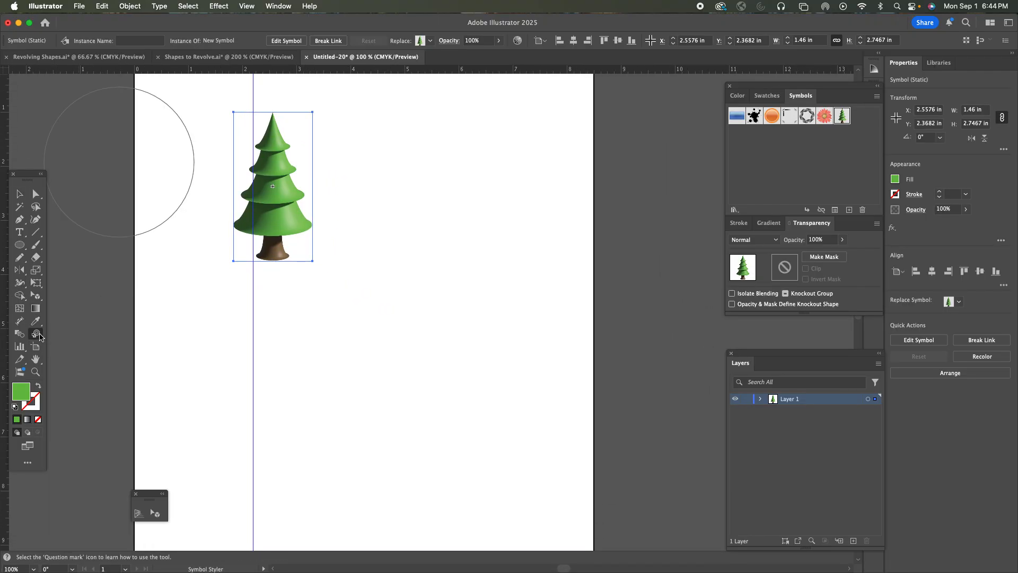
{"action": "left_click", "coordinate": [40, 336]}
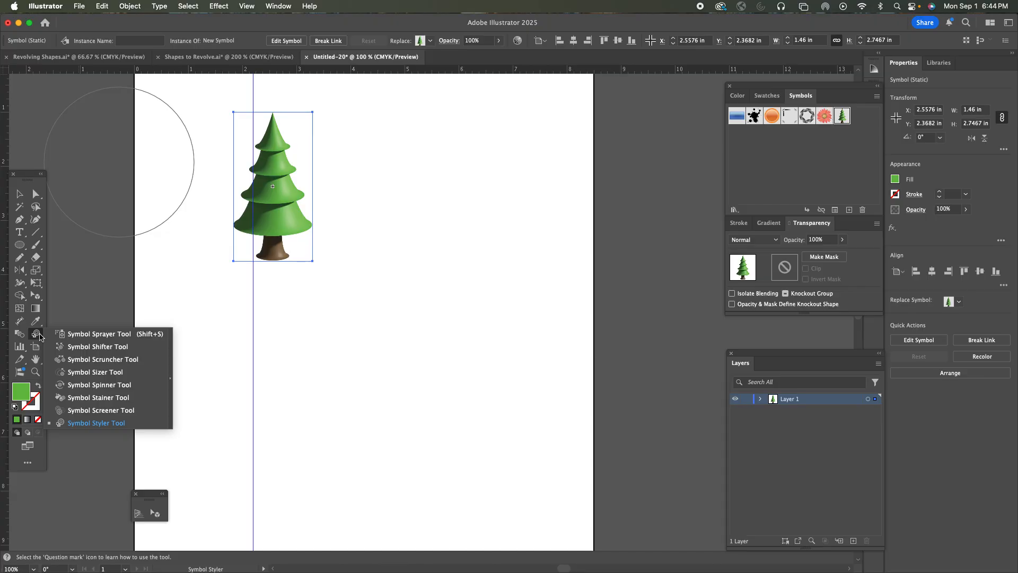
{"action": "left_click", "coordinate": [83, 335]}
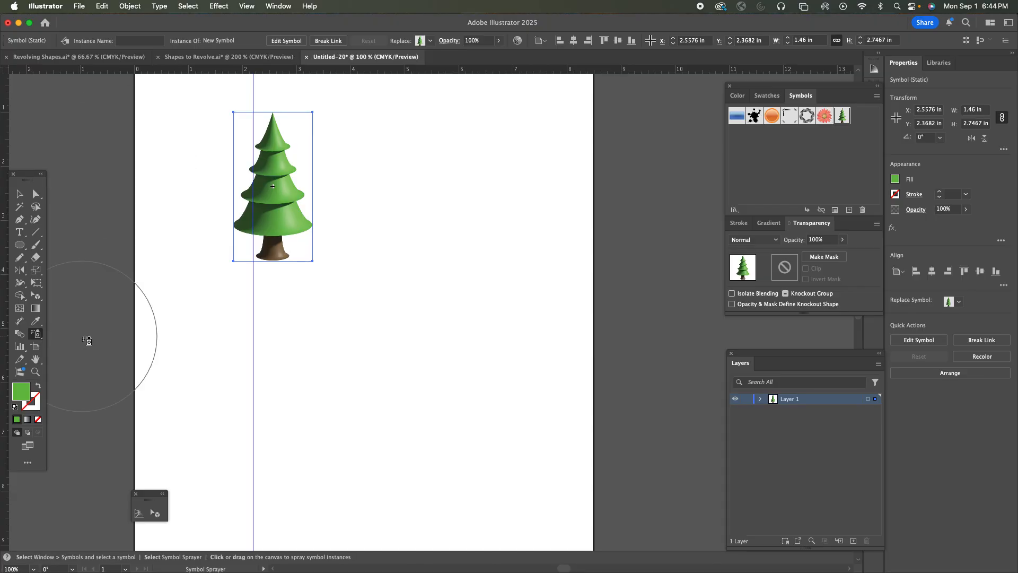
{"action": "left_click", "coordinate": [33, 335]}
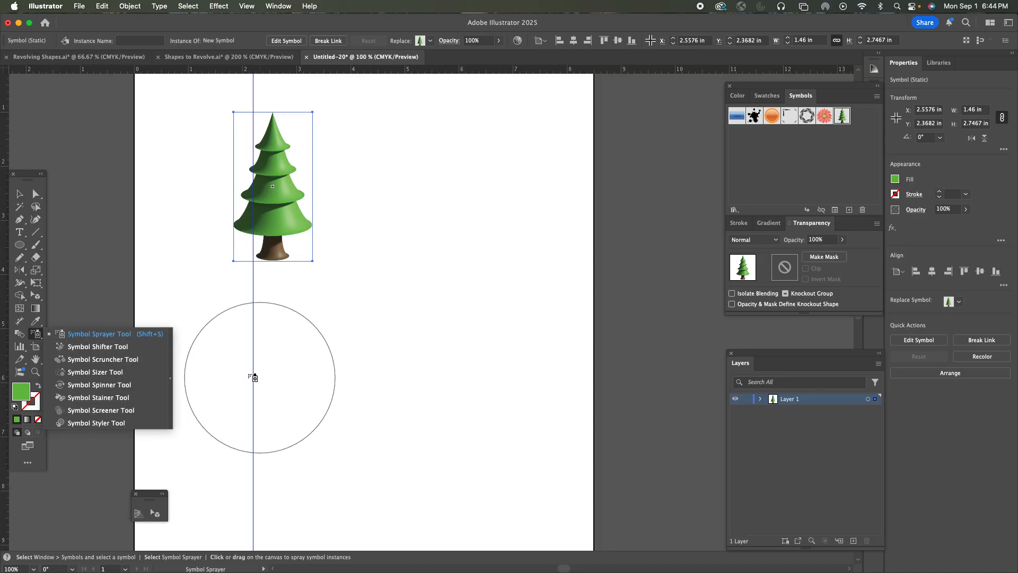
Spray tree symbol instances across the artboard below the original tree, undoing the first attempt and spraying a new group of trees
{"action": "left_click", "coordinate": [250, 376]}
{"action": "mouse_move", "coordinate": [251, 376]}
{"action": "left_mouse_down"}
{"action": "mouse_move", "coordinate": [300, 392]}
{"action": "mouse_move", "coordinate": [558, 398]}
{"action": "mouse_move", "coordinate": [404, 363]}
{"action": "mouse_move", "coordinate": [445, 398]}
{"action": "left_mouse_up"}
{"action": "key", "text": "cmd+z"}
{"action": "key", "text": "super+z"}
{"action": "mouse_move", "coordinate": [336, 387]}
{"action": "left_mouse_down"}
{"action": "mouse_move", "coordinate": [291, 383]}
{"action": "mouse_move", "coordinate": [419, 339]}
{"action": "mouse_move", "coordinate": [490, 392]}
{"action": "left_mouse_up"}
{"action": "left_click", "coordinate": [377, 360]}
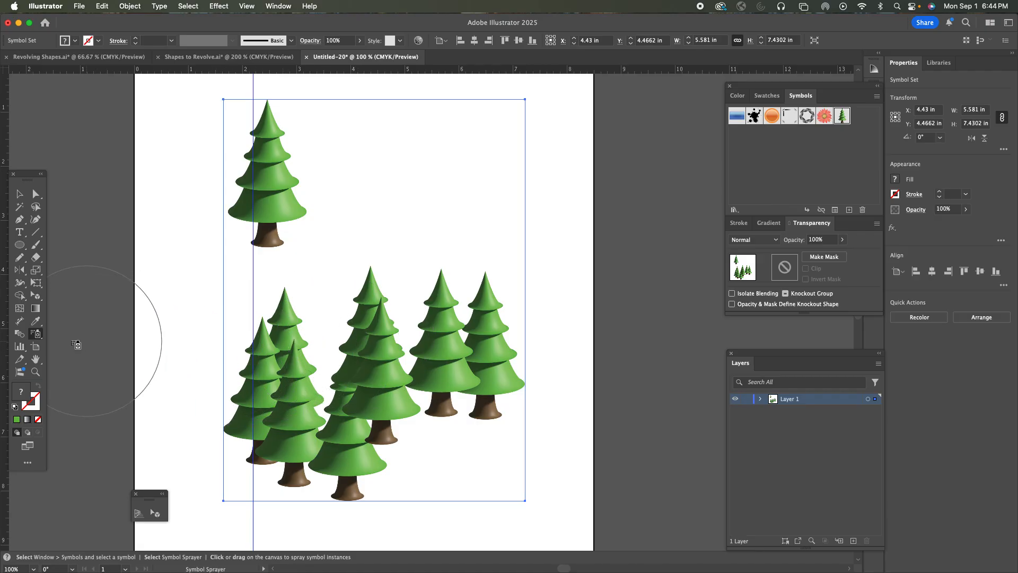
Spread the clustered trees apart with the Symbol Shifter Tool, moving the front trees slightly lower on the artboard
{"action": "left_click", "coordinate": [35, 335]}
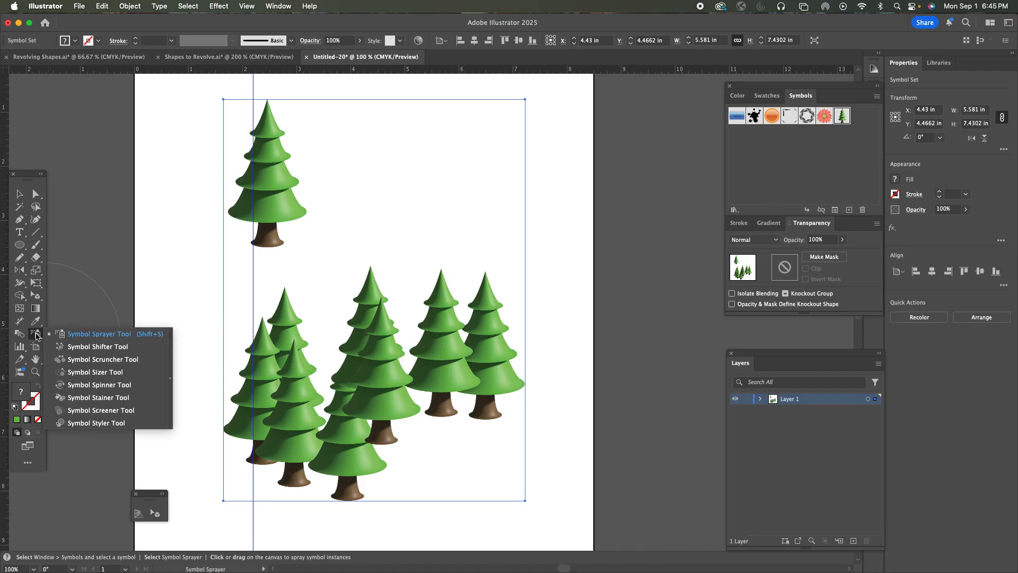
{"action": "left_click", "coordinate": [80, 347]}
{"action": "mouse_move", "coordinate": [358, 392]}
{"action": "left_mouse_down"}
{"action": "mouse_move", "coordinate": [347, 374]}
{"action": "mouse_move", "coordinate": [364, 320]}
{"action": "mouse_move", "coordinate": [389, 419]}
{"action": "mouse_move", "coordinate": [400, 412]}
{"action": "mouse_move", "coordinate": [278, 392]}
{"action": "mouse_move", "coordinate": [300, 427]}
{"action": "left_mouse_up"}
{"action": "left_click_drag", "start_coordinate": [290, 339], "coordinate": [289, 320]}
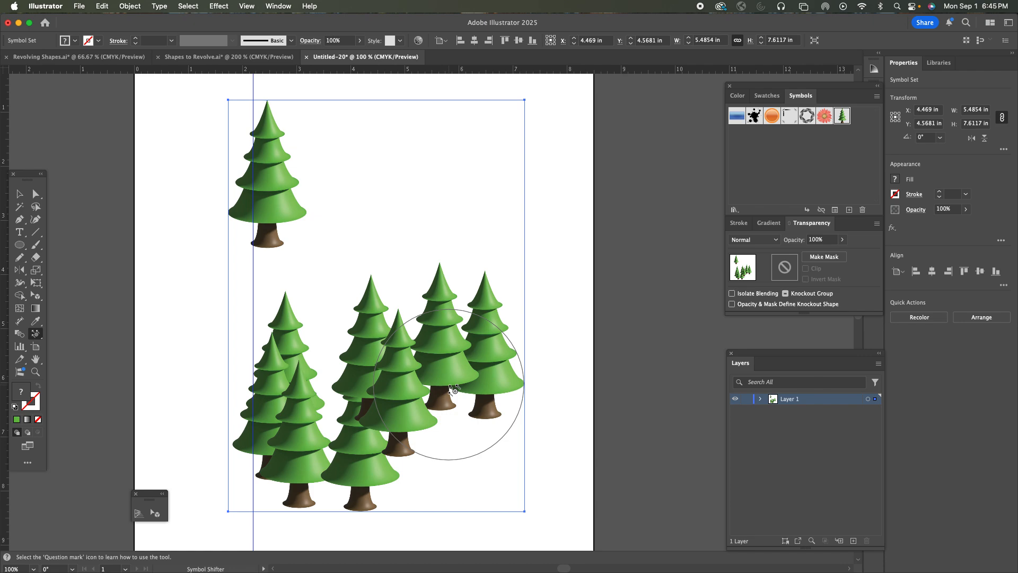
Restack overlapping trees with the Symbol Shifter, sending the front middle tree back and forward again, and sending the trees behind it backward
{"action": "left_click", "coordinate": [356, 462], "text": "alt+shift"}
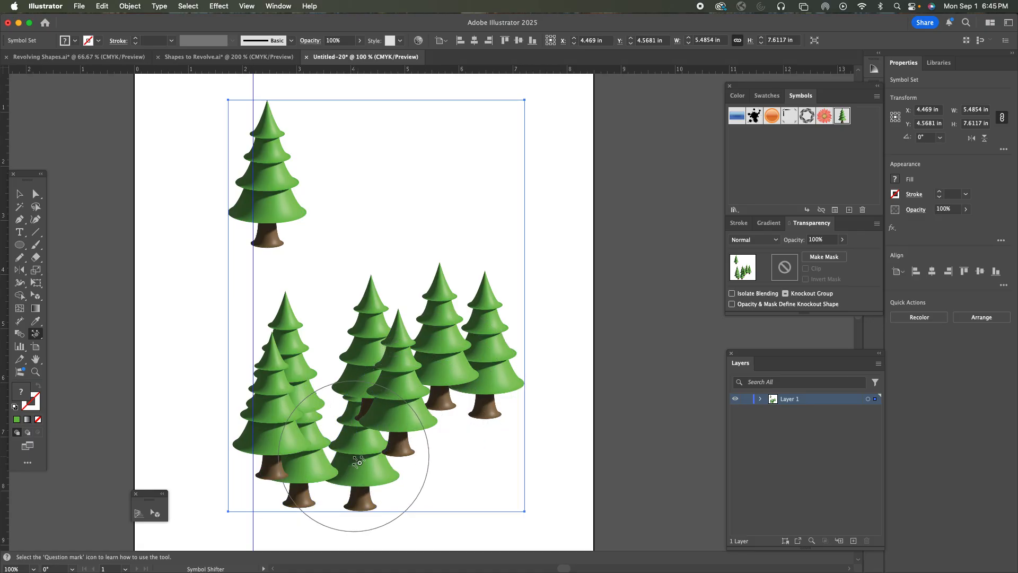
{"action": "left_click", "coordinate": [366, 468], "text": "shift"}
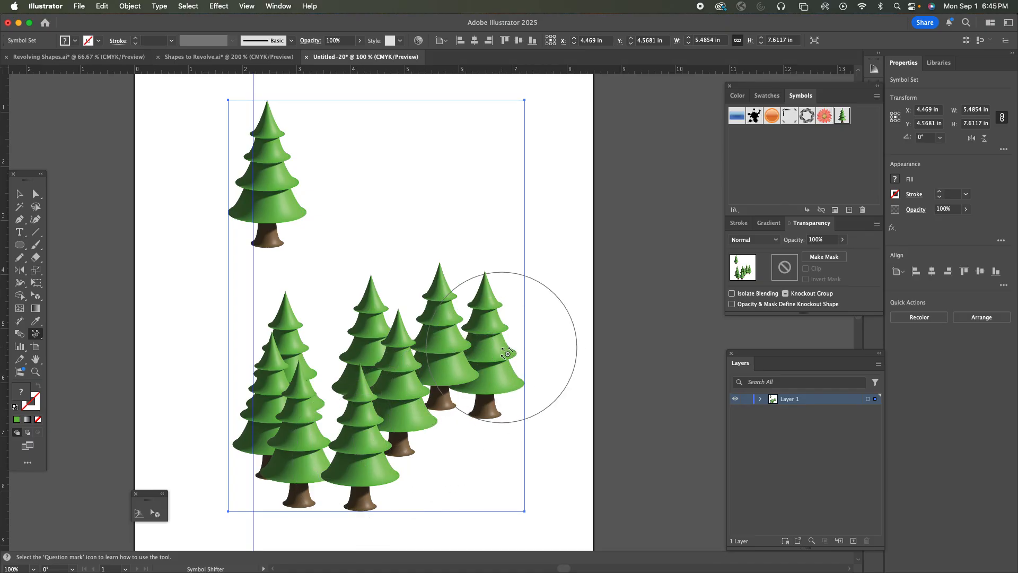
{"action": "left_click", "coordinate": [449, 355], "text": "alt+shift"}
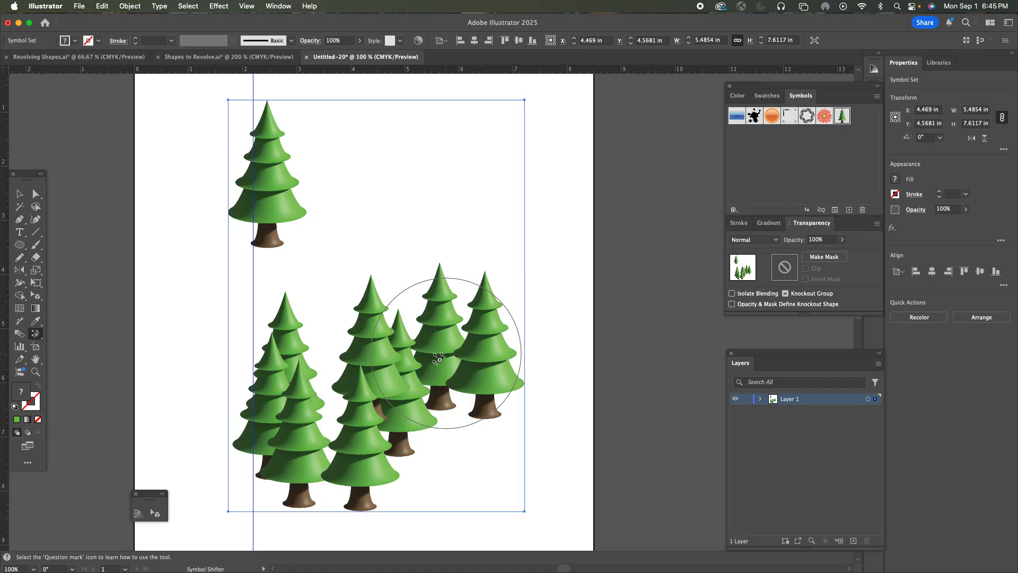
{"action": "left_click", "coordinate": [372, 349], "text": "alt+shift"}
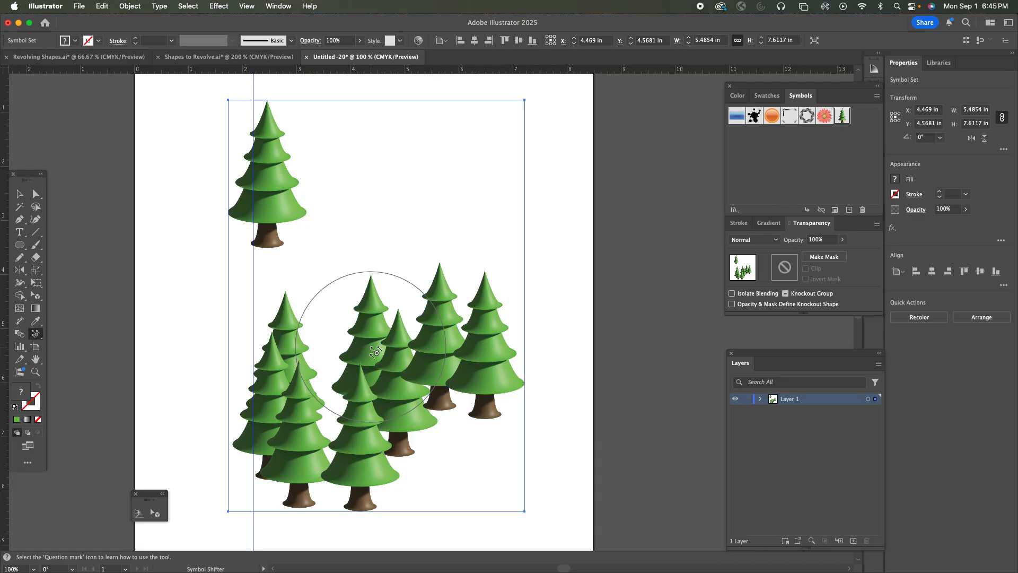
{"action": "left_click", "coordinate": [438, 349], "text": "alt+shift"}
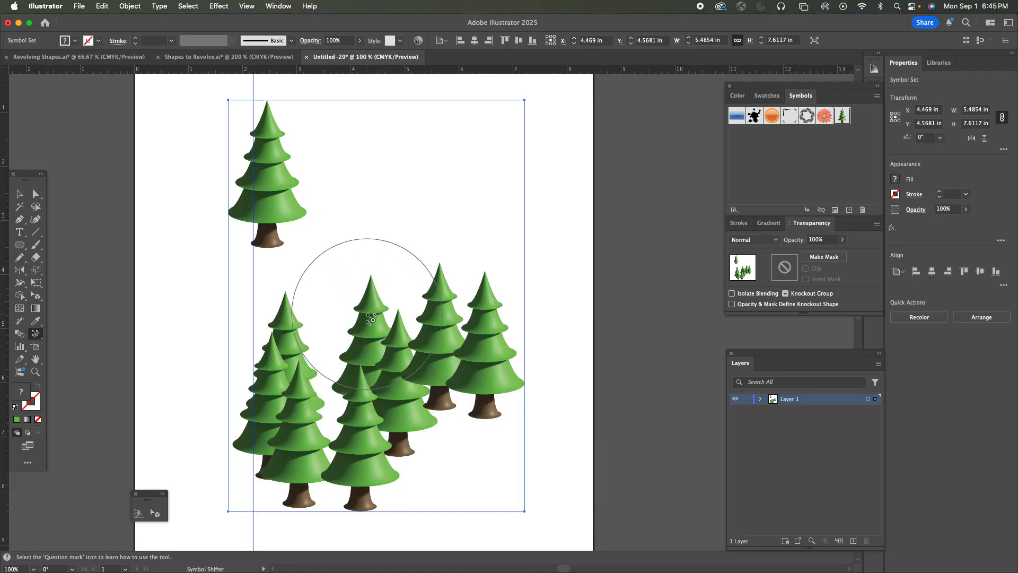
Nudge the middle trees slightly and bring the right-of-centre, middle and front trees forward in the symbol set's stacking order
{"action": "mouse_move", "coordinate": [413, 375]}
{"action": "left_mouse_down"}
{"action": "mouse_move", "coordinate": [402, 371]}
{"action": "mouse_move", "coordinate": [408, 407]}
{"action": "mouse_move", "coordinate": [390, 369]}
{"action": "mouse_move", "coordinate": [421, 331]}
{"action": "mouse_move", "coordinate": [431, 352]}
{"action": "left_mouse_up"}
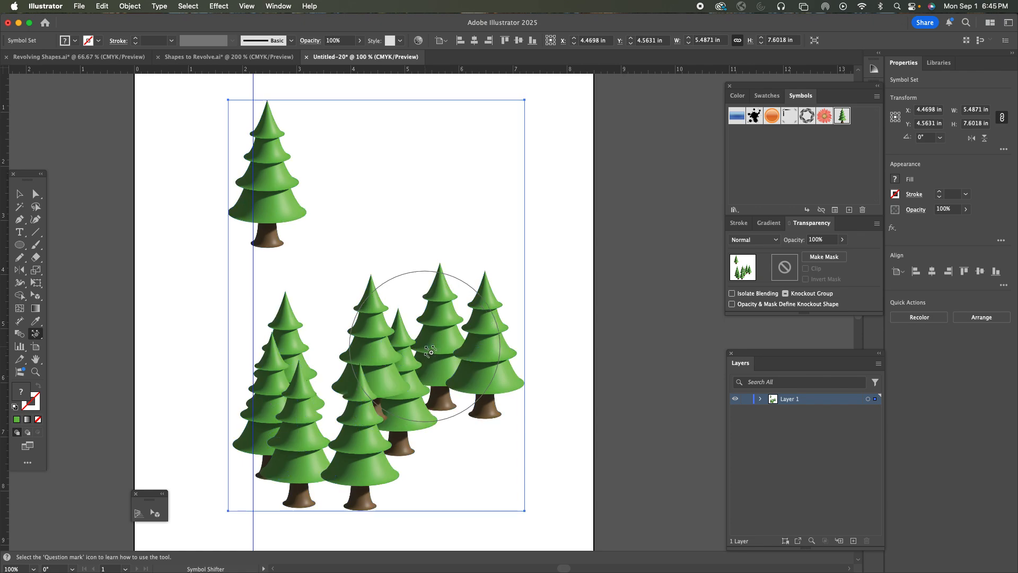
{"action": "left_click", "coordinate": [434, 346], "text": "shift"}
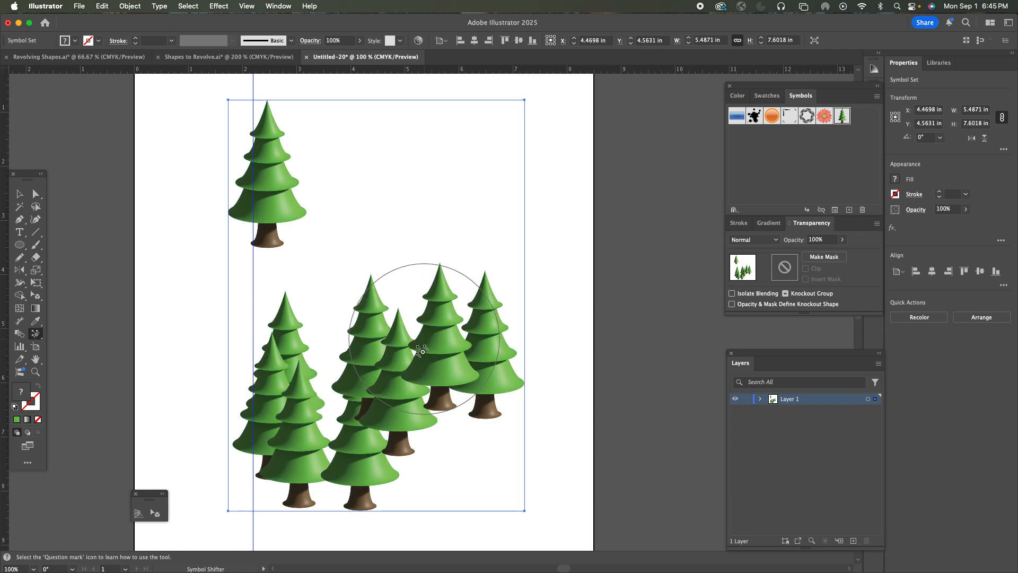
{"action": "left_click", "coordinate": [403, 368], "text": "shift"}
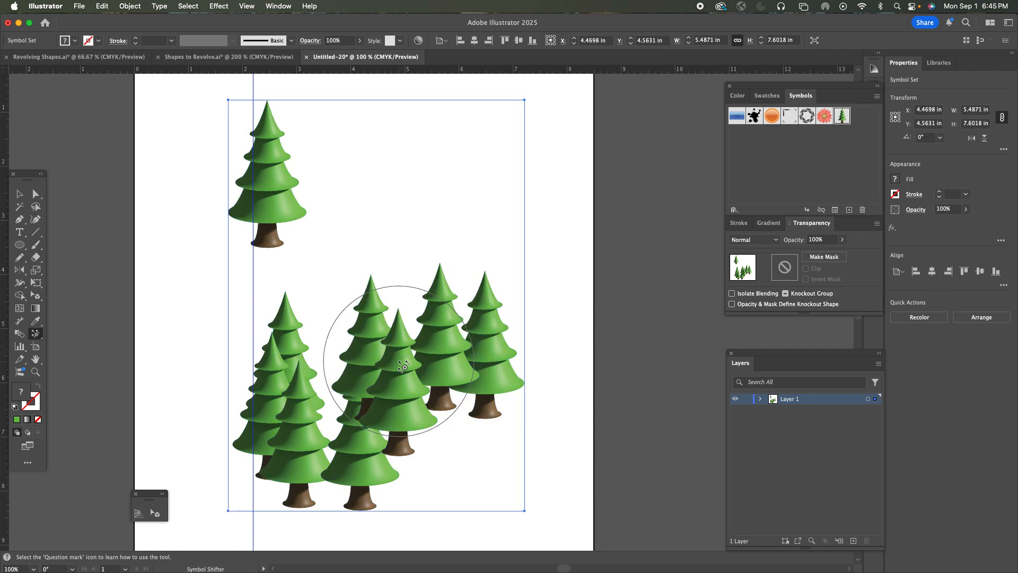
{"action": "left_click", "coordinate": [375, 452], "text": "shift"}
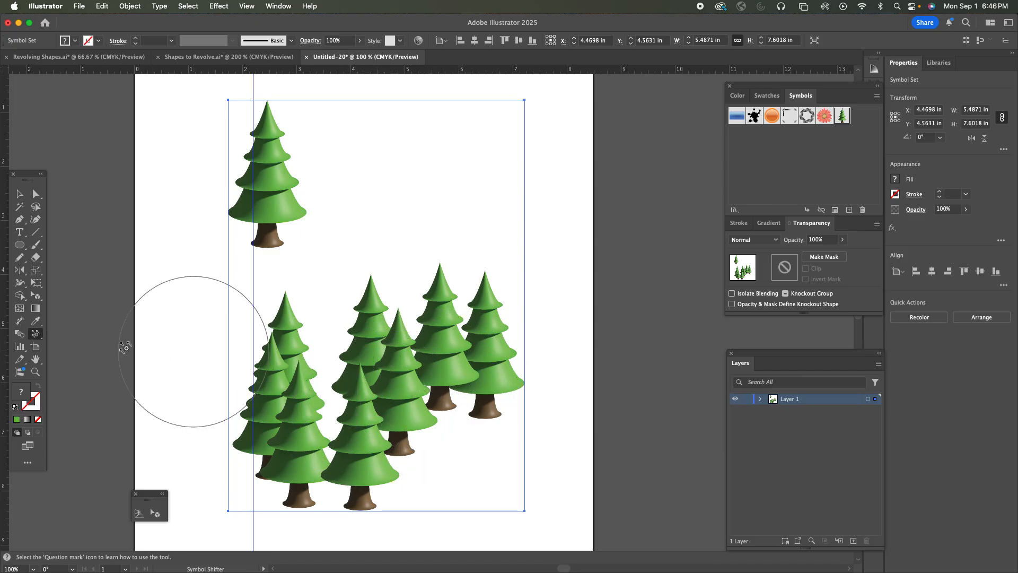
Spread the clustered trees slightly apart around the middle of the group with the Symbol Scruncher Tool
{"action": "left_click", "coordinate": [35, 334]}
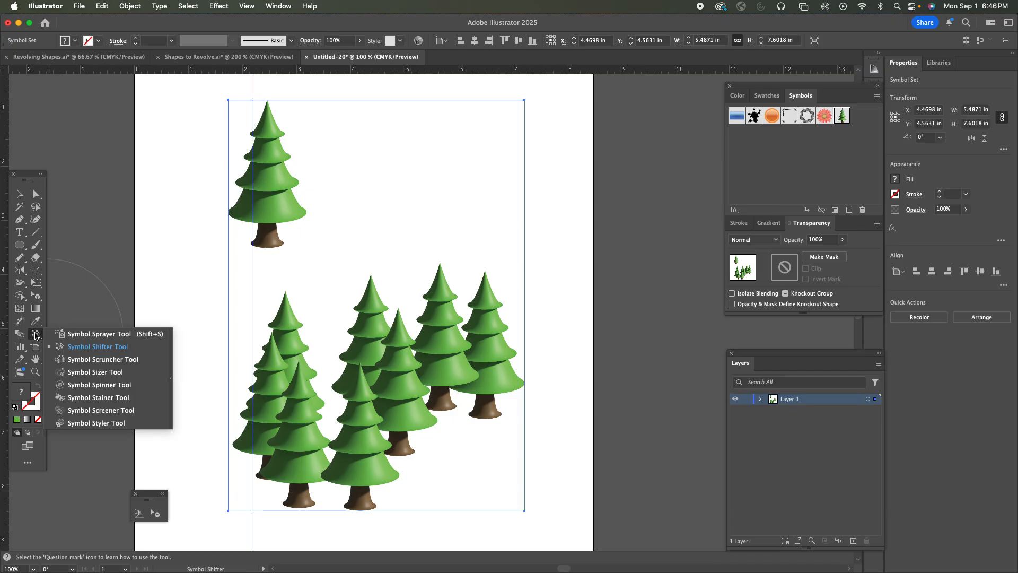
{"action": "left_click", "coordinate": [77, 359]}
{"action": "mouse_move", "coordinate": [398, 375]}
{"action": "left_mouse_down"}
{"action": "mouse_move", "coordinate": [386, 405]}
{"action": "mouse_move", "coordinate": [400, 409]}
{"action": "left_mouse_up"}
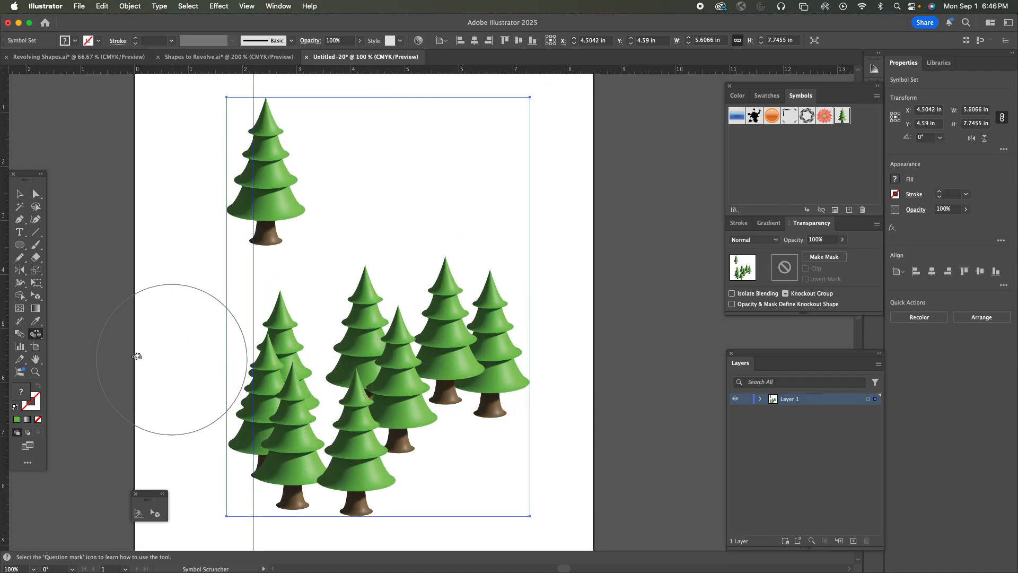
Shrink the two middle trees with the Symbol Sizer Tool, undoing a first enlargement of them
{"action": "left_click", "coordinate": [36, 333]}
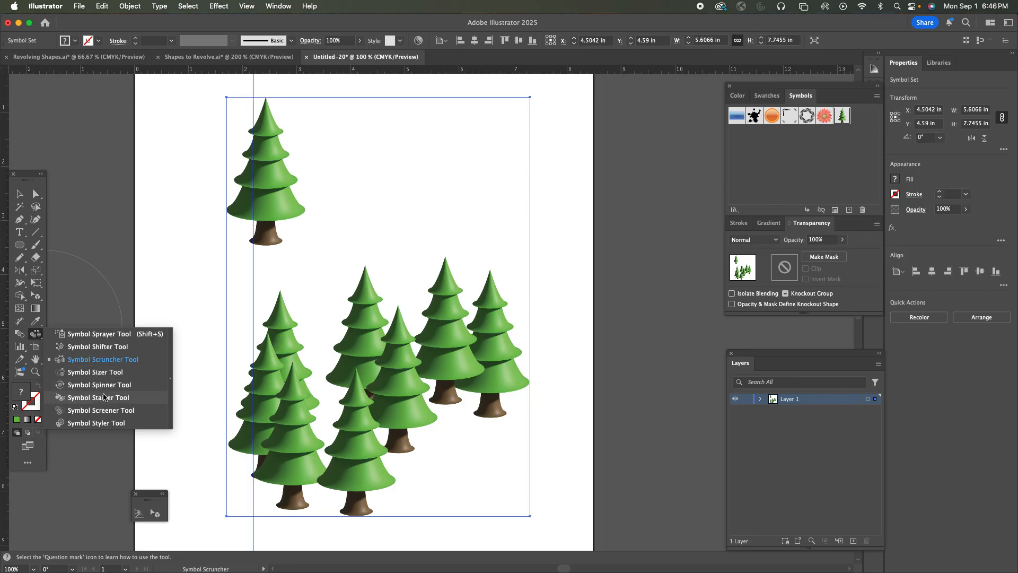
{"action": "left_click", "coordinate": [106, 372]}
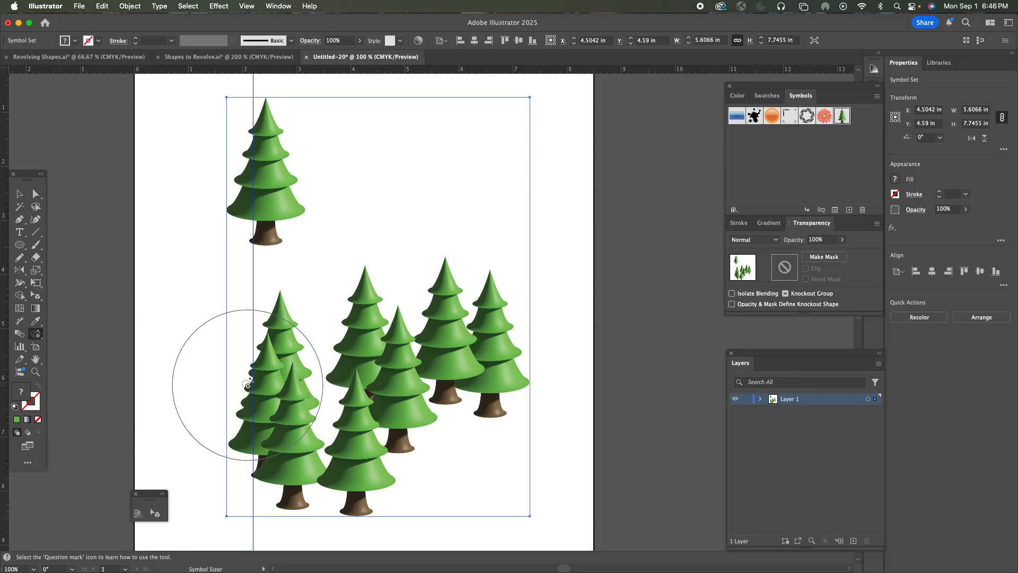
{"action": "left_click", "coordinate": [367, 358]}
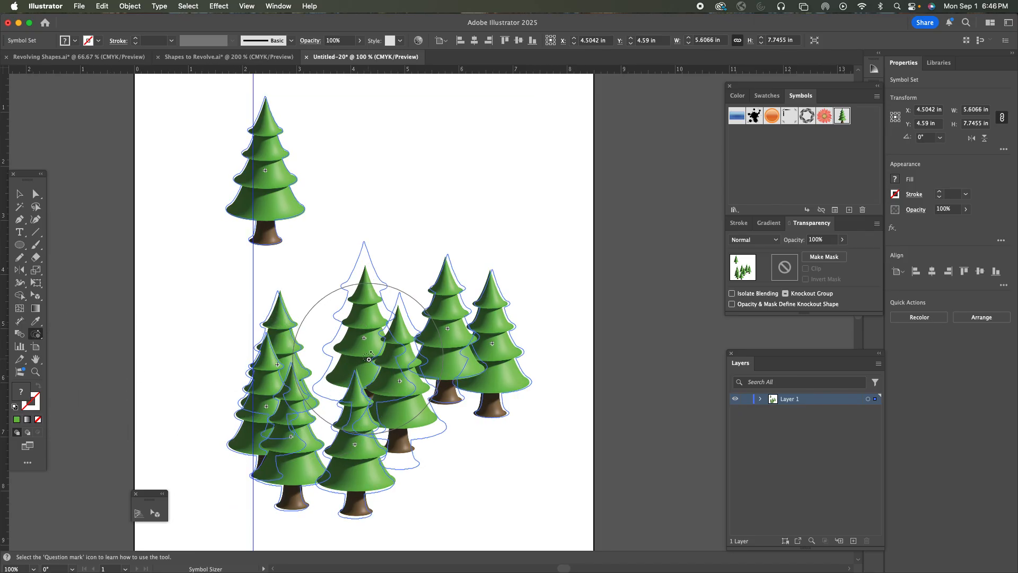
{"action": "key", "text": "super+z"}
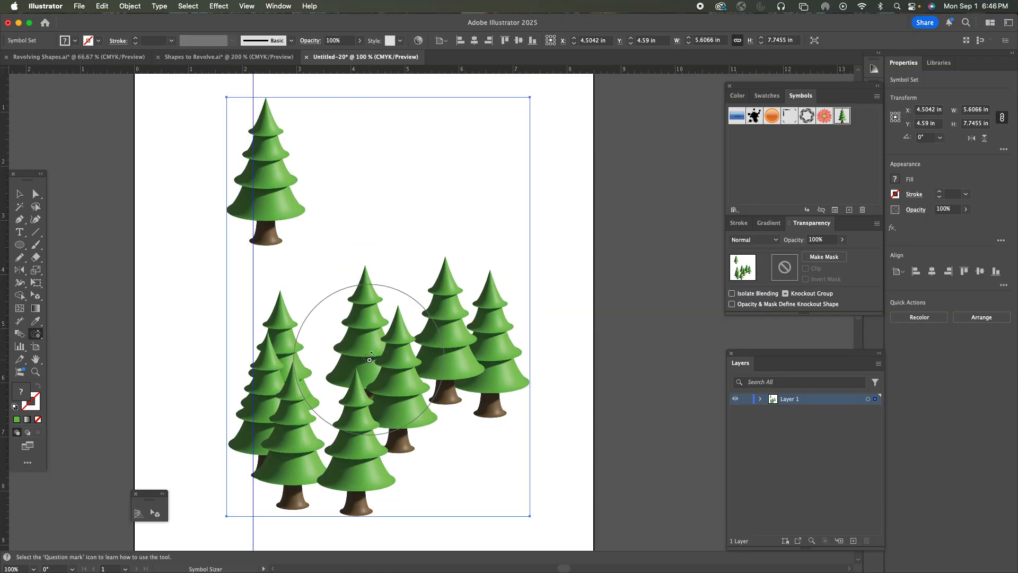
{"action": "left_click", "coordinate": [367, 358], "text": "alt"}
{"action": "key", "text": "v"}
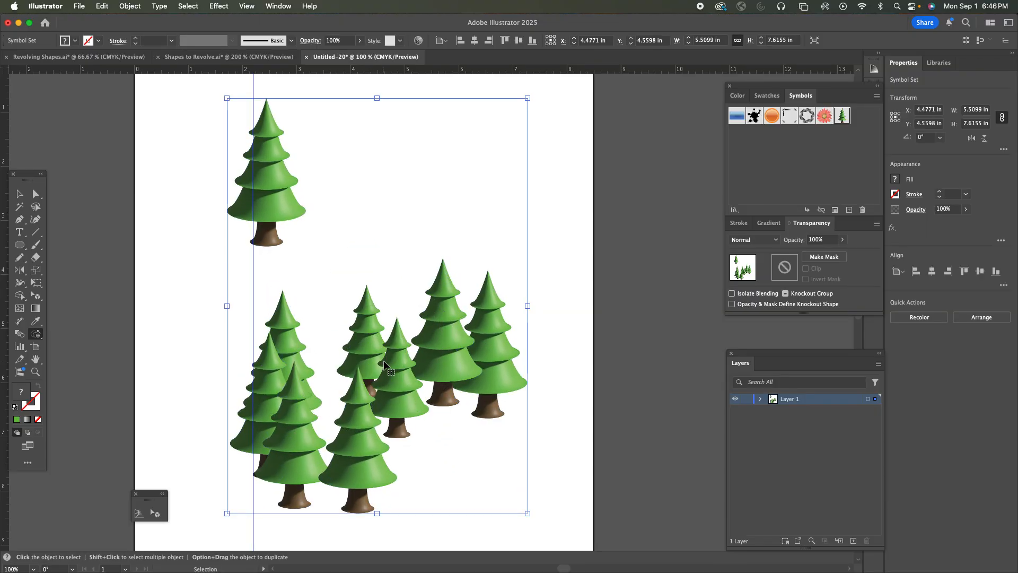
Shrink the two right-hand trees and the rear-left tree with the Symbol Sizer, then enlarge the rightmost tree slightly
{"action": "left_click", "coordinate": [442, 349], "text": "alt"}
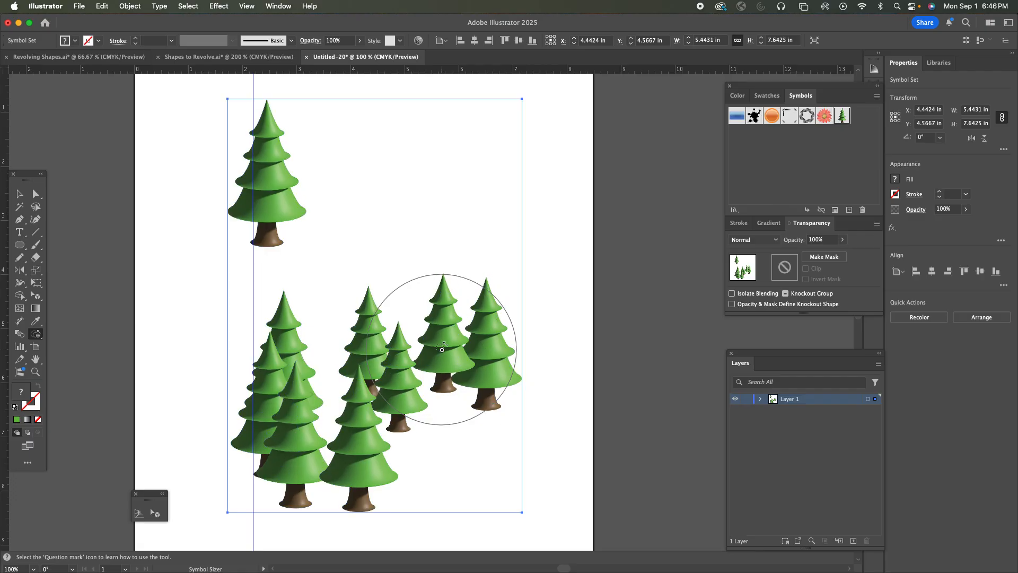
{"action": "left_click", "coordinate": [485, 355], "text": "alt"}
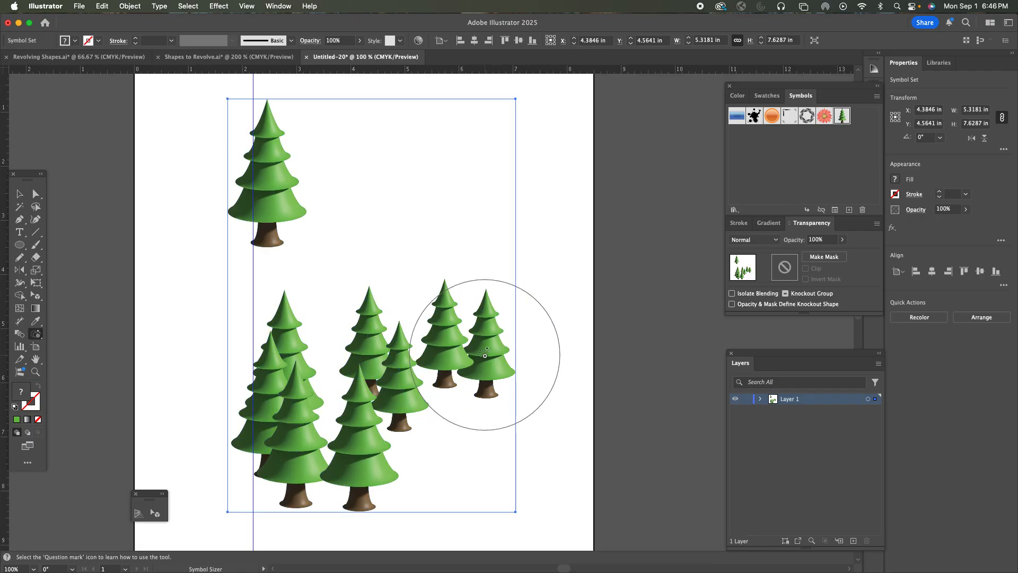
{"action": "left_click", "coordinate": [305, 374], "text": "alt"}
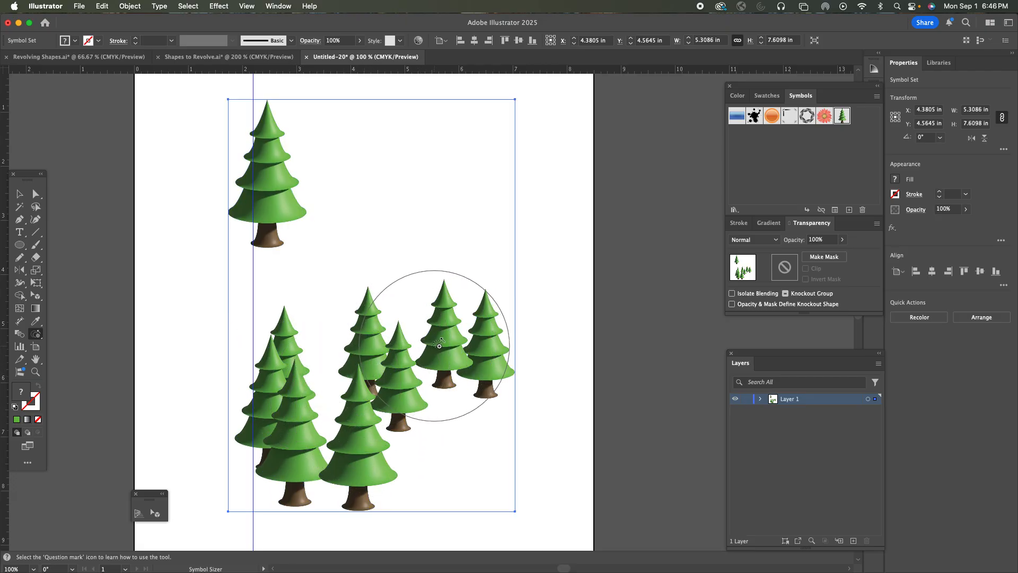
{"action": "left_click", "coordinate": [450, 360], "text": "alt"}
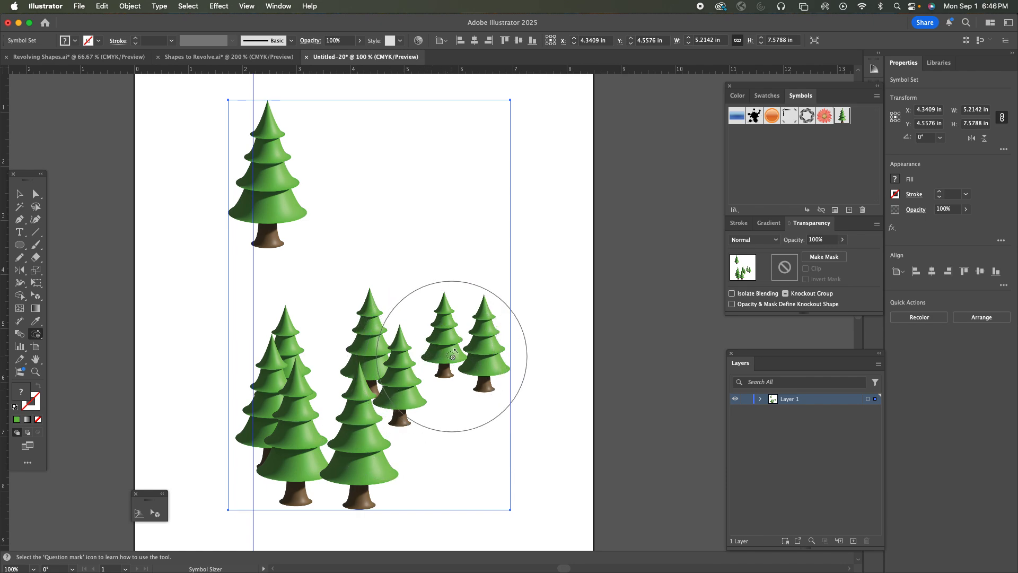
{"action": "left_click", "coordinate": [475, 361]}
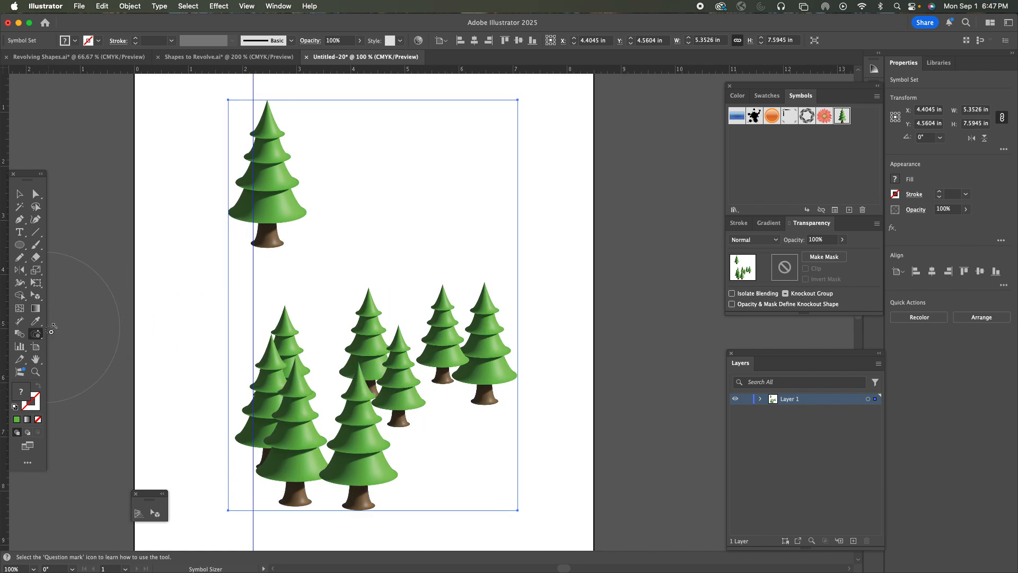
Shift the rightmost tree slightly upward with the Symbol Shifter Tool and bring it forward in the stacking order
{"action": "left_click", "coordinate": [37, 335]}
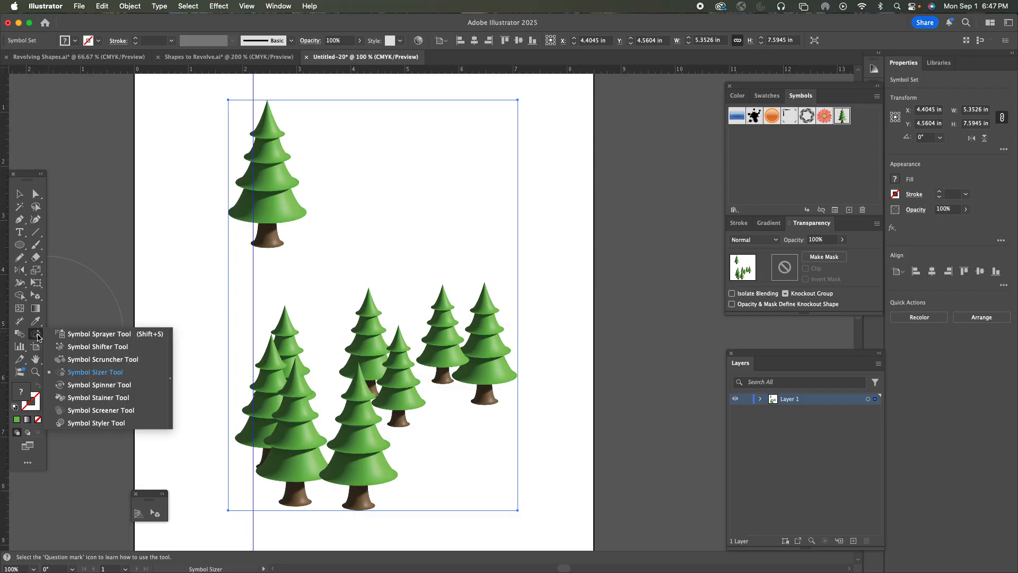
{"action": "left_click", "coordinate": [103, 347]}
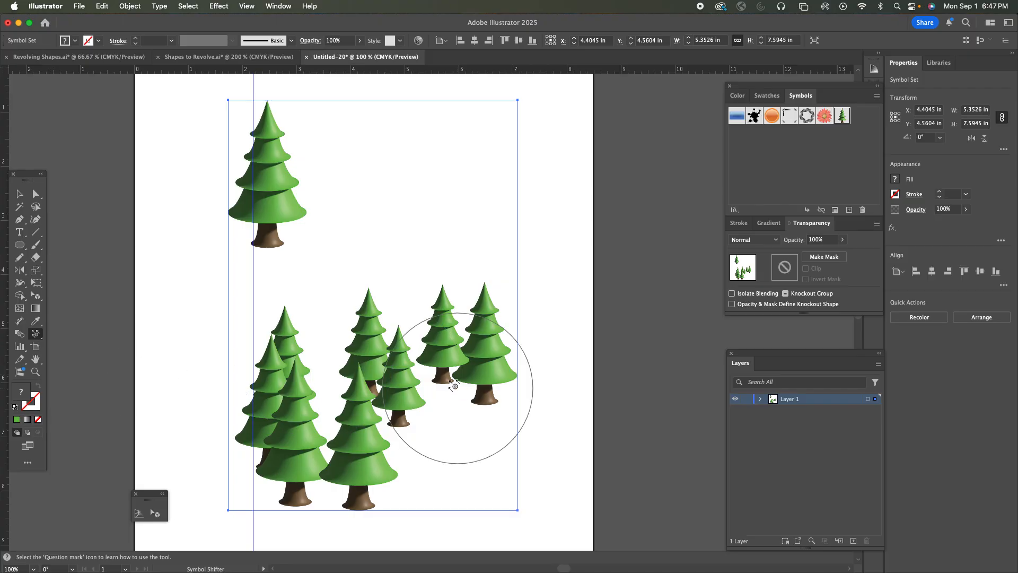
{"action": "left_click_drag", "start_coordinate": [485, 377], "coordinate": [487, 370]}
{"action": "left_click", "coordinate": [482, 365], "text": "shift"}
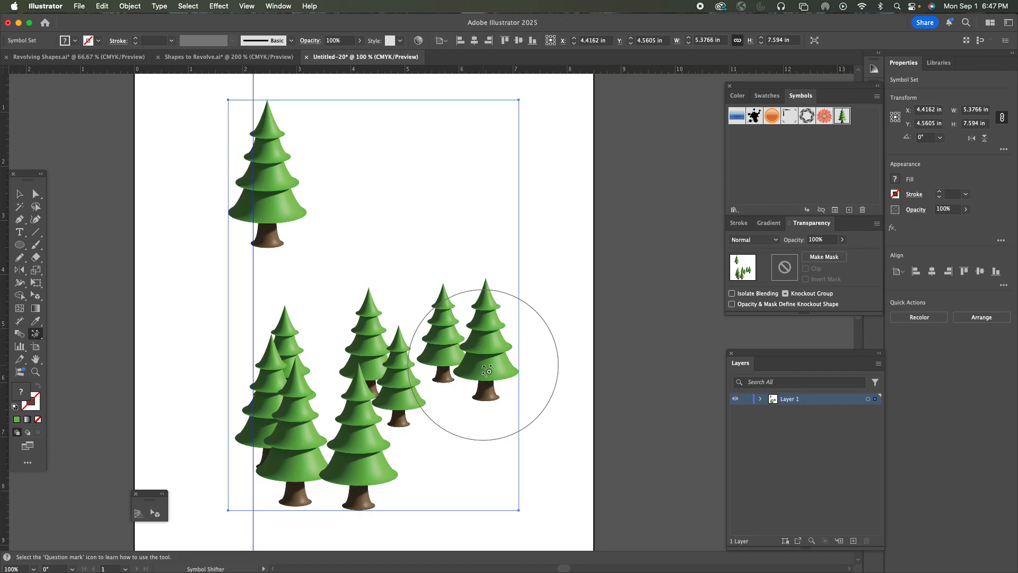
Fine-tune the tree sizes with the Symbol Sizer Tool, making the rear middle tree smaller and the tree in front of it larger
{"action": "left_click", "coordinate": [35, 334]}
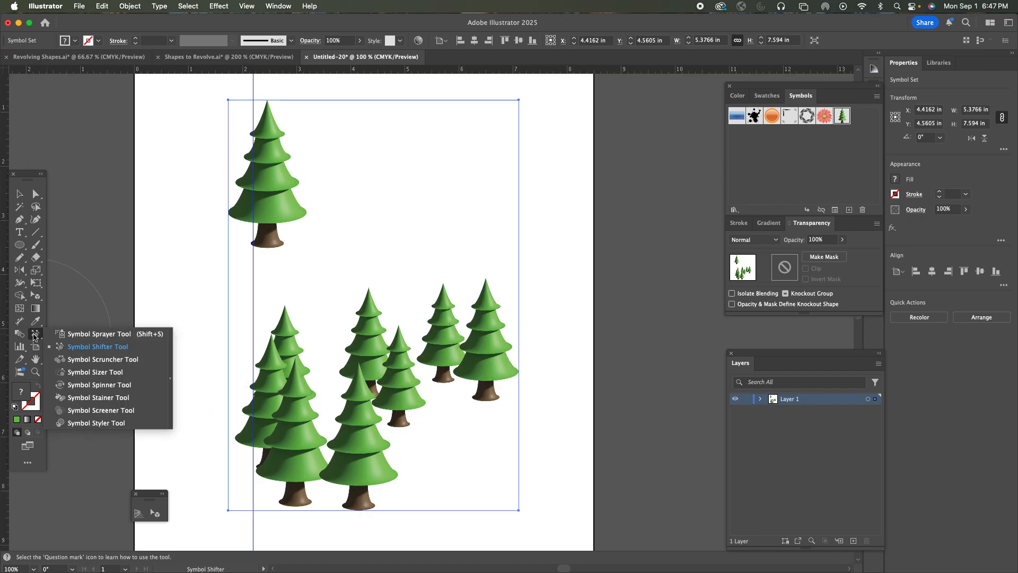
{"action": "left_click", "coordinate": [83, 373]}
{"action": "mouse_move", "coordinate": [458, 371]}
{"action": "left_mouse_down"}
{"action": "mouse_move", "coordinate": [489, 339]}
{"action": "mouse_move", "coordinate": [479, 362]}
{"action": "mouse_move", "coordinate": [368, 352]}
{"action": "mouse_move", "coordinate": [399, 374]}
{"action": "mouse_move", "coordinate": [268, 388]}
{"action": "left_mouse_up"}
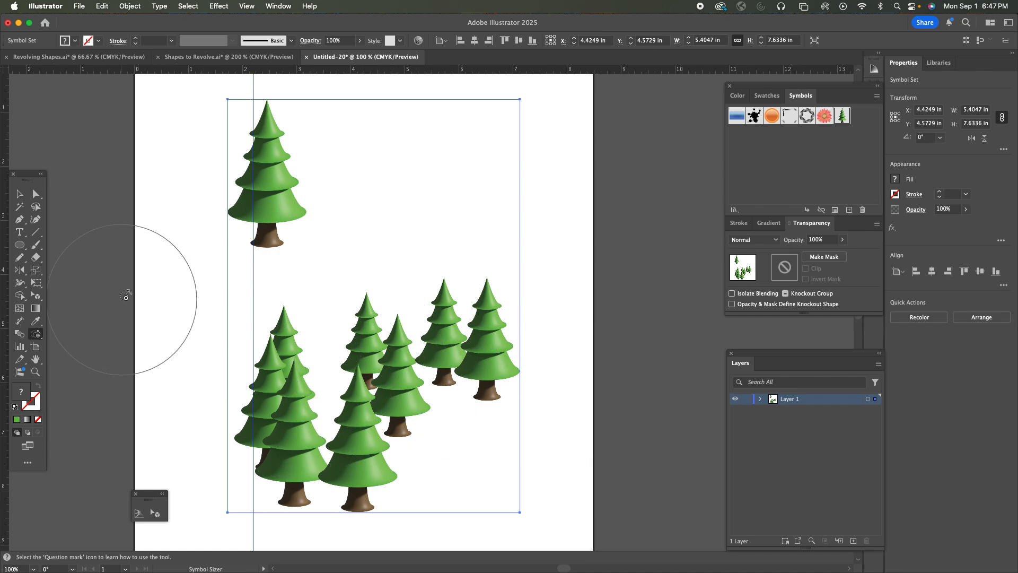
Add a new layer for ellipse shadows, place it below Layer 1, and lock Layer 1
{"action": "left_click", "coordinate": [21, 246]}
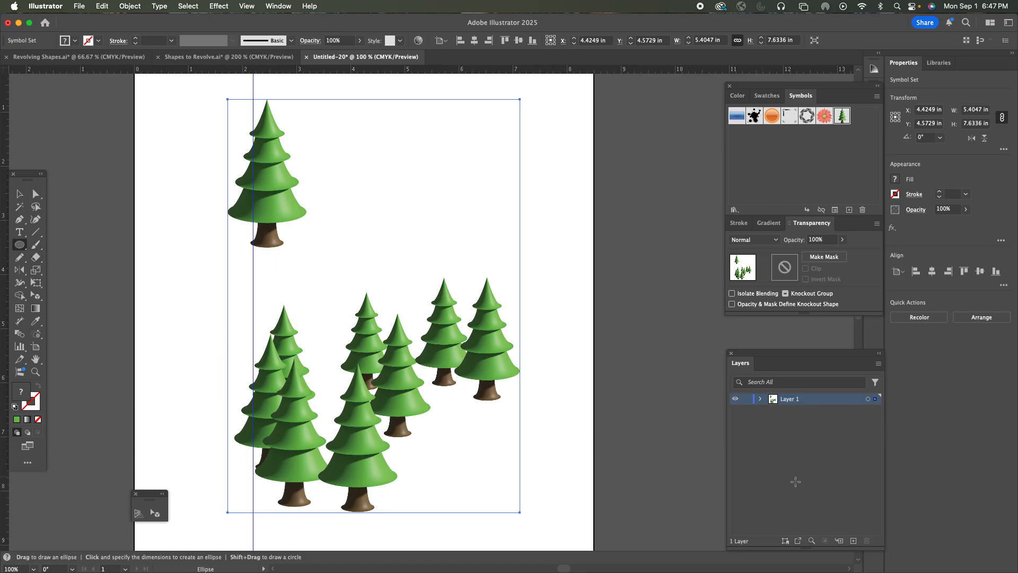
{"action": "left_click", "coordinate": [852, 541]}
{"action": "left_click_drag", "start_coordinate": [817, 402], "coordinate": [816, 422]}
{"action": "left_click", "coordinate": [747, 399]}
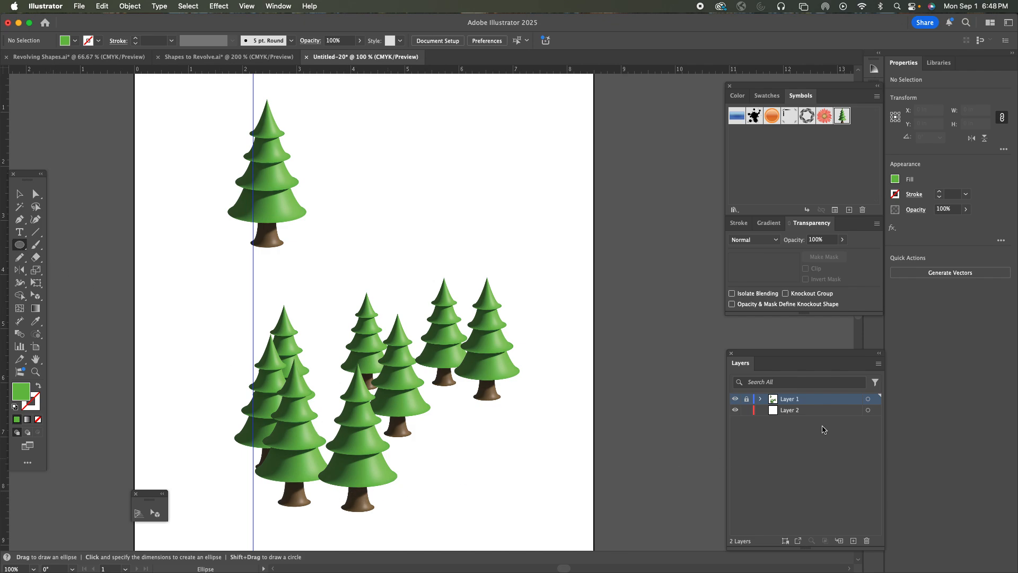
Draw an ellipse on Layer 2 under the front tree's trunk, scaled to about 1.6 by 0.67 in and centred beneath it
{"action": "left_click", "coordinate": [817, 411]}
{"action": "left_click_drag", "start_coordinate": [323, 496], "coordinate": [413, 531]}
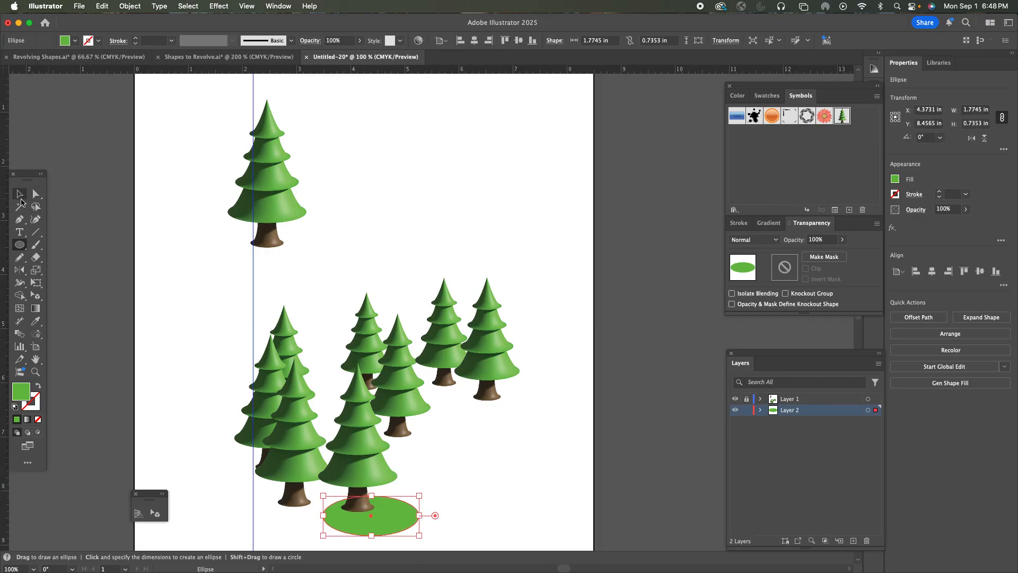
{"action": "left_click", "coordinate": [19, 194]}
{"action": "mouse_move", "coordinate": [384, 512]}
{"action": "left_mouse_down"}
{"action": "mouse_move", "coordinate": [376, 473]}
{"action": "mouse_move", "coordinate": [413, 494]}
{"action": "mouse_move", "coordinate": [383, 495]}
{"action": "mouse_move", "coordinate": [382, 517]}
{"action": "left_mouse_up"}
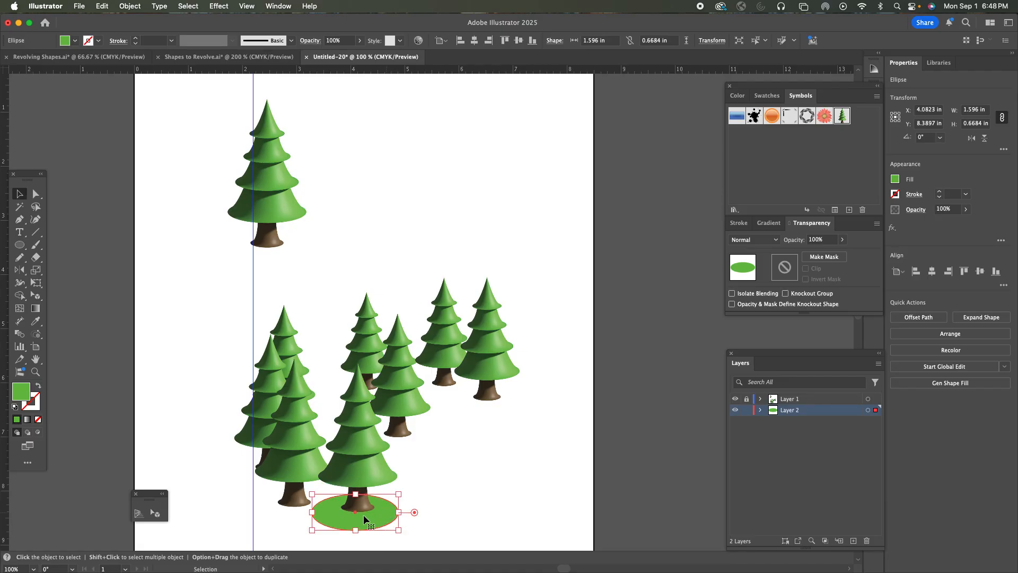
Fill the ellipse with a bluish gray shadow colour of C 17, M 13, Y 0, K 43, and deselect it
{"action": "left_click", "coordinate": [741, 96]}
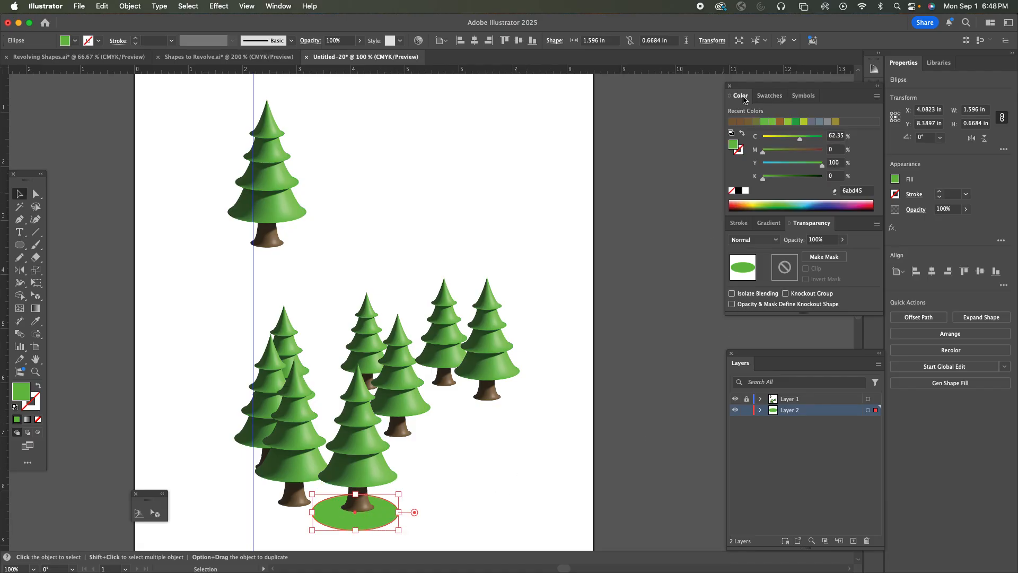
{"action": "left_click", "coordinate": [739, 190]}
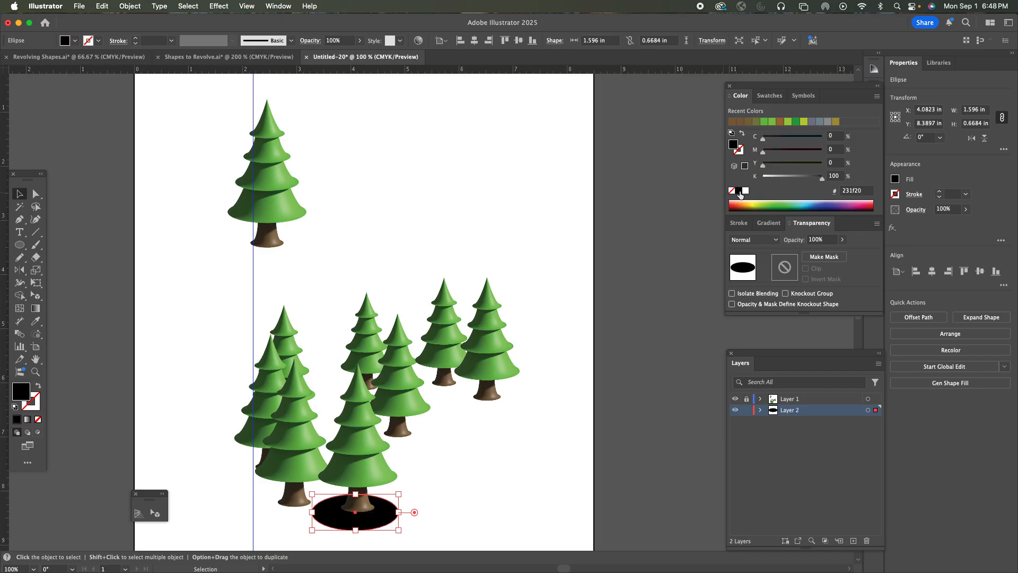
{"action": "left_click", "coordinate": [790, 180]}
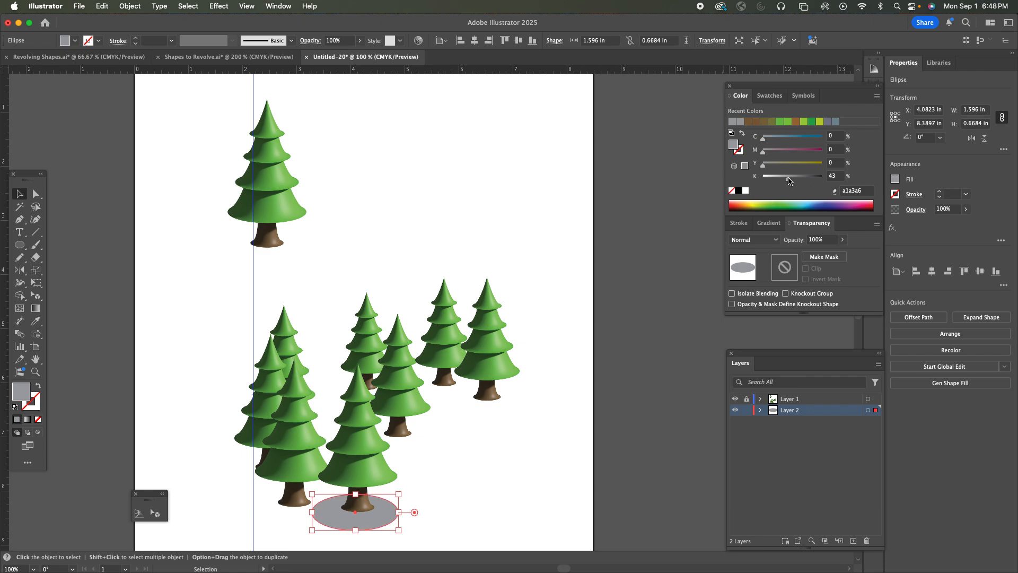
{"action": "left_click", "coordinate": [773, 138]}
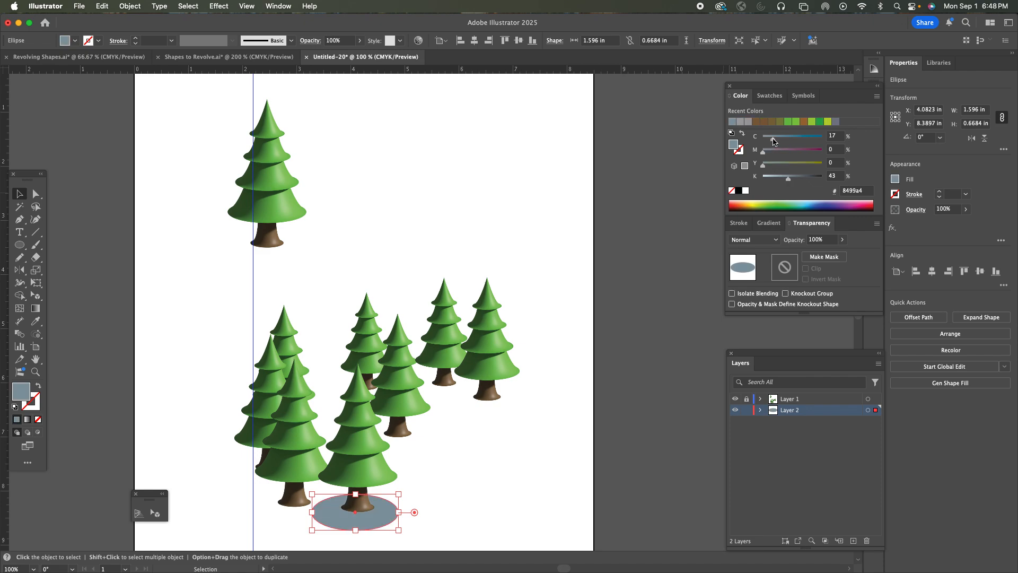
{"action": "left_click", "coordinate": [770, 153]}
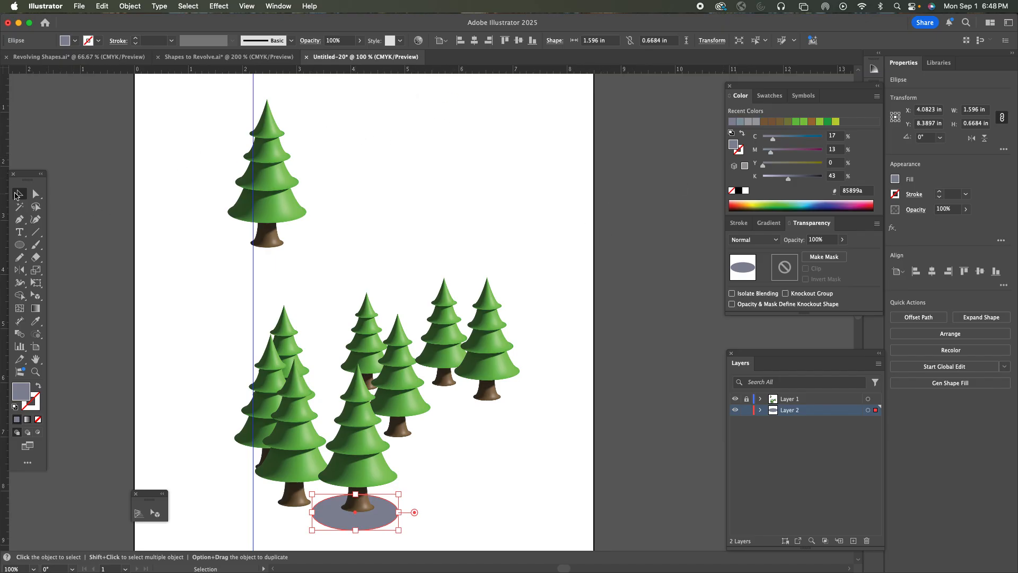
{"action": "left_click", "coordinate": [346, 265]}
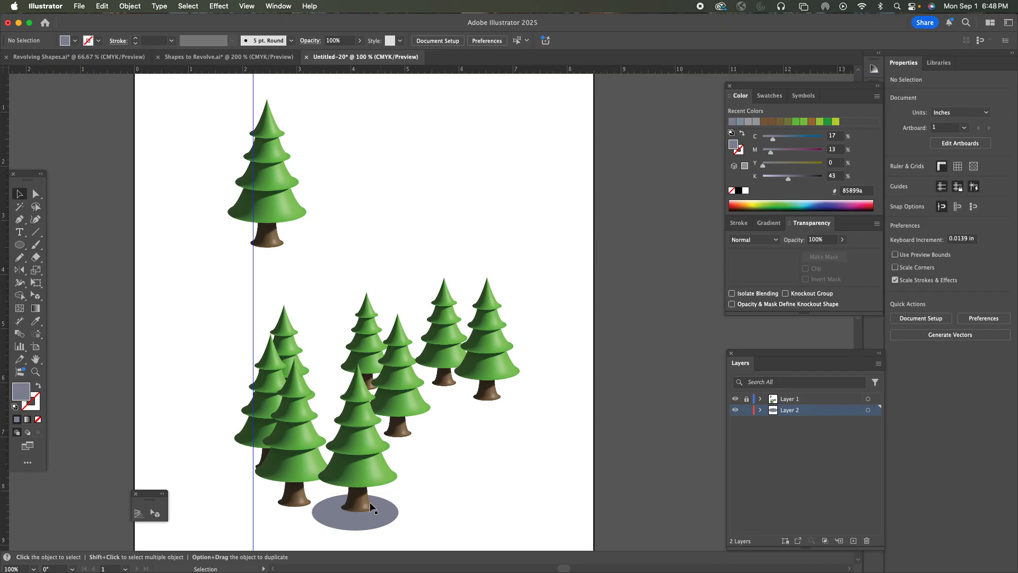
Duplicate the shadow ellipse beneath the three left-hand trees, scaling the copies down from about 1.52 in to 1.34 in wide toward the back
{"action": "left_click_drag", "start_coordinate": [391, 521], "coordinate": [342, 522]}
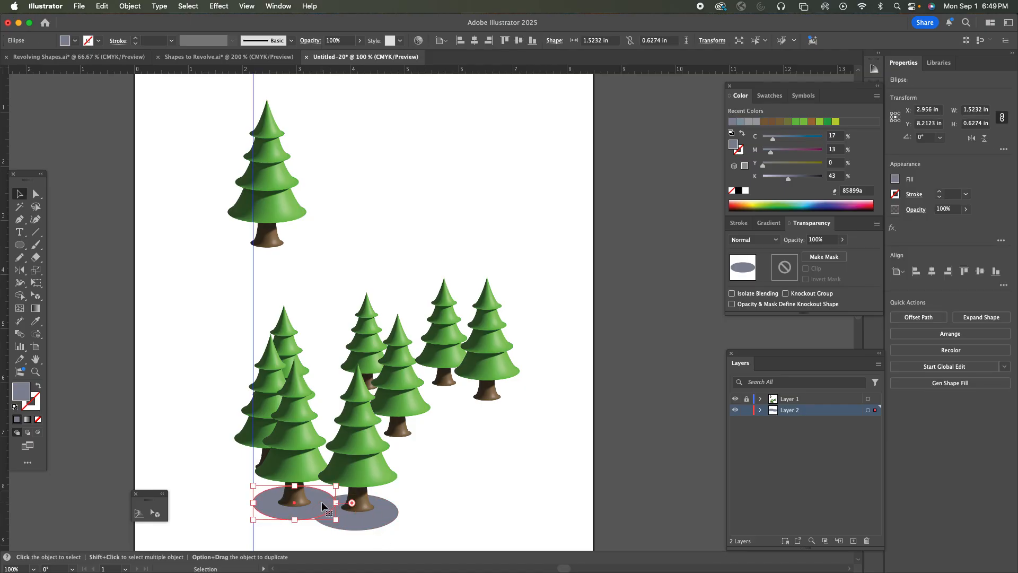
{"action": "left_click_drag", "start_coordinate": [324, 500], "coordinate": [298, 466]}
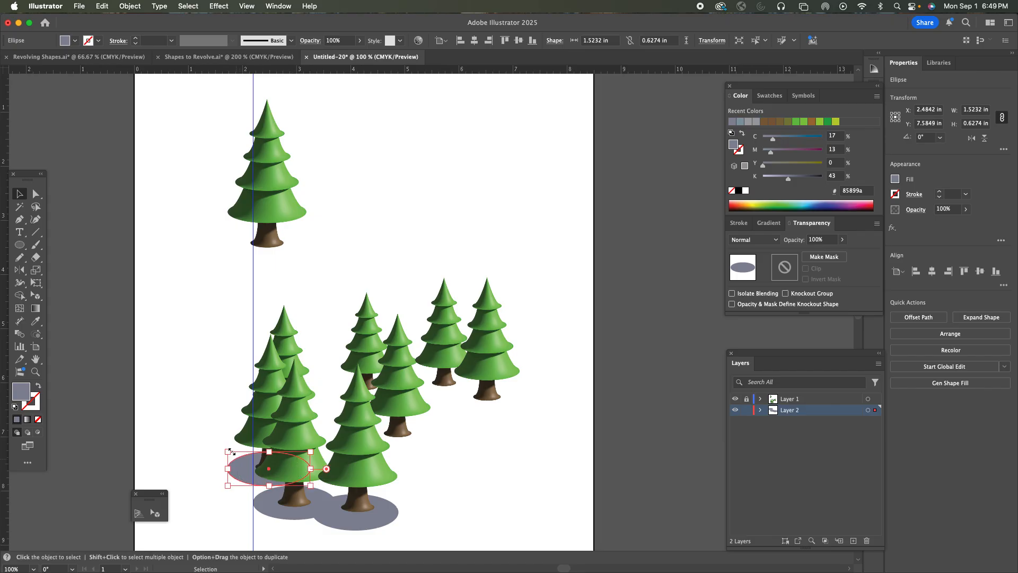
{"action": "left_click_drag", "start_coordinate": [228, 451], "coordinate": [232, 451]}
{"action": "left_click_drag", "start_coordinate": [291, 463], "coordinate": [289, 437]}
{"action": "left_click_drag", "start_coordinate": [228, 420], "coordinate": [234, 425]}
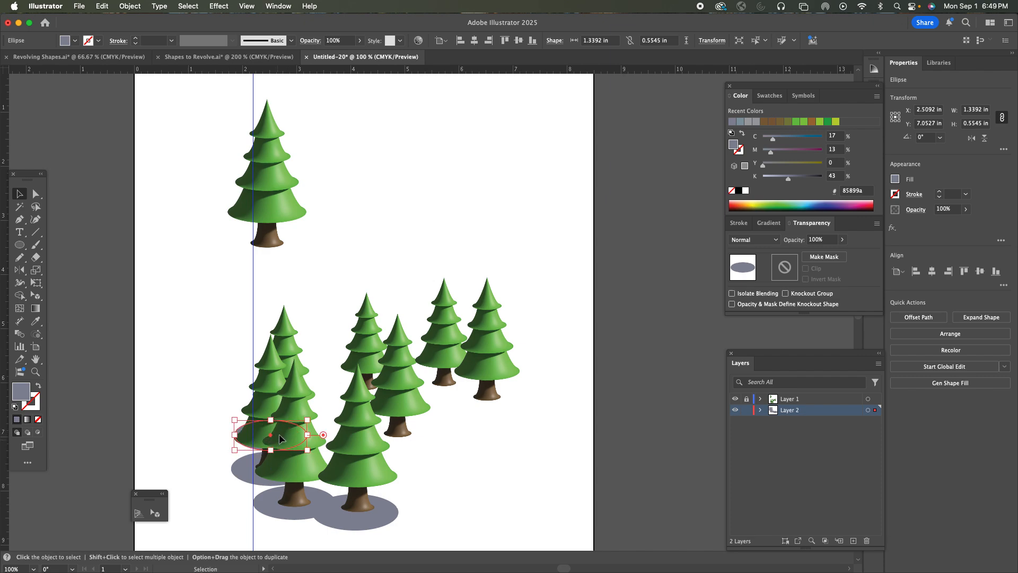
Copy shadow ellipses beneath the two middle and two right-hand trees, scaling the rear copies down to about 0.96 and 0.98 in wide
{"action": "left_click_drag", "start_coordinate": [284, 437], "coordinate": [386, 392]}
{"action": "left_click_drag", "start_coordinate": [322, 374], "coordinate": [363, 397]}
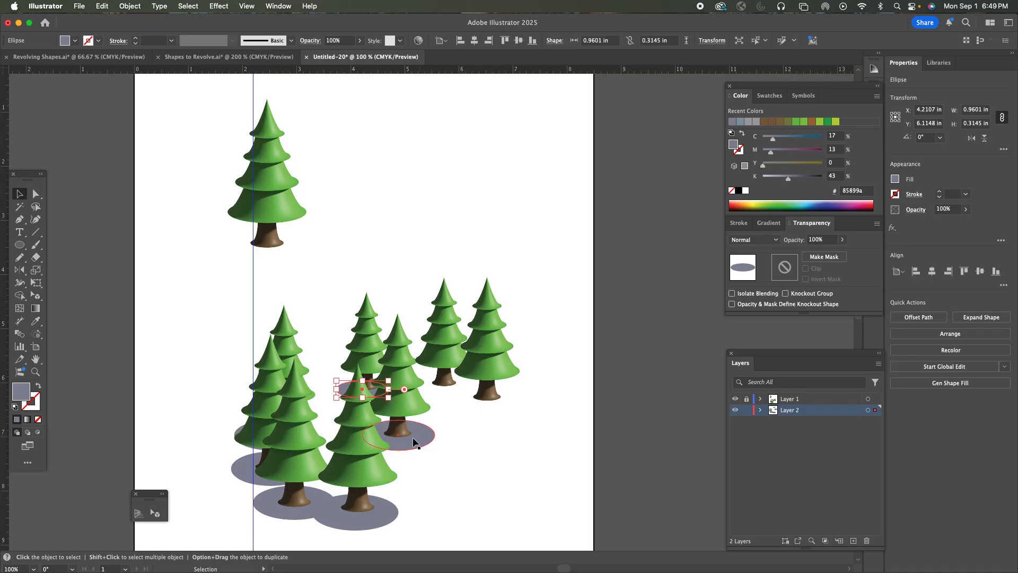
{"action": "left_click_drag", "start_coordinate": [416, 445], "coordinate": [500, 403]}
{"action": "left_click_drag", "start_coordinate": [419, 427], "coordinate": [415, 428]}
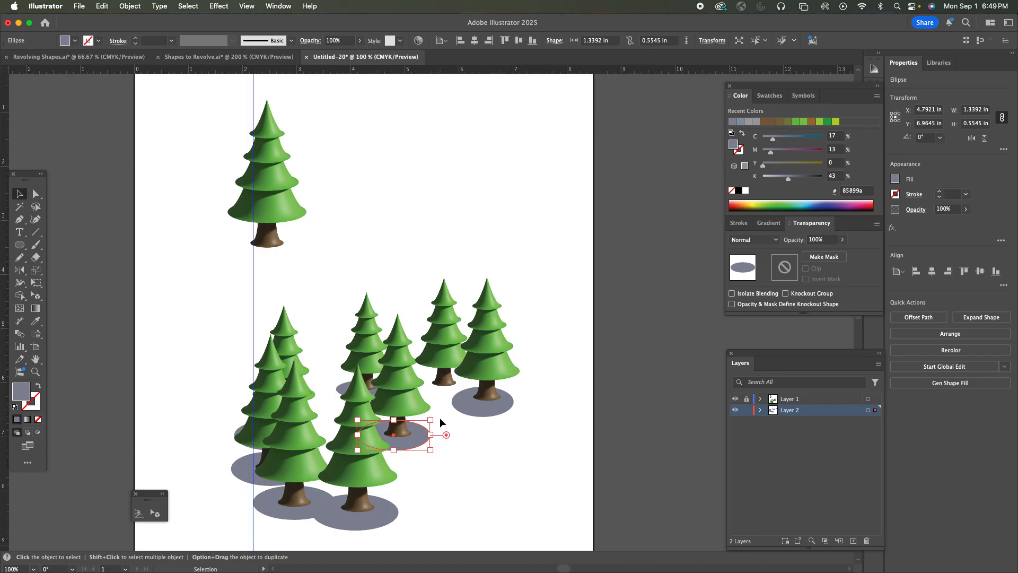
{"action": "left_click_drag", "start_coordinate": [463, 404], "coordinate": [440, 392]}
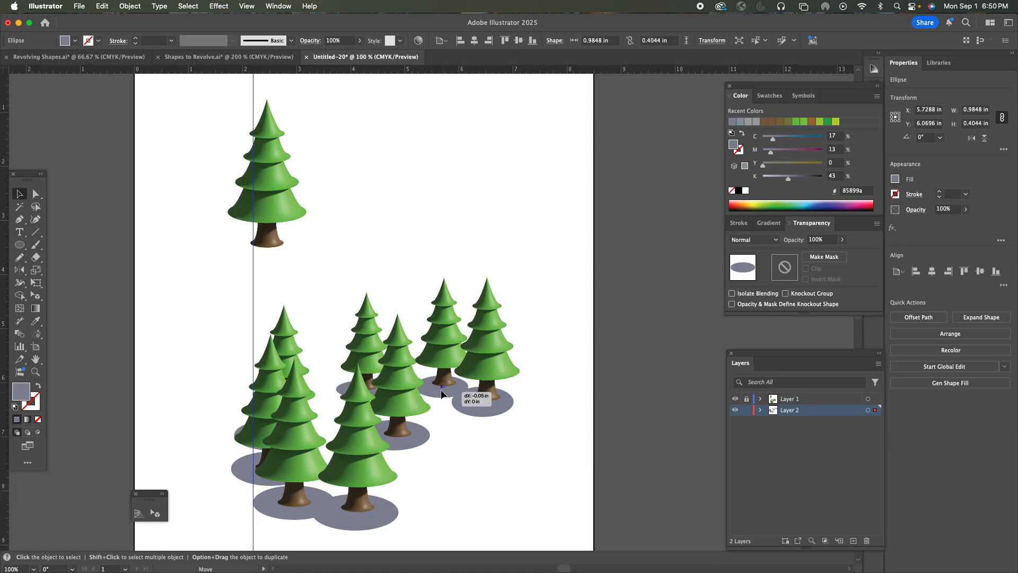
Duplicate the front tree's shadow ellipse and place the copy beneath the original tree's trunk
{"action": "left_click", "coordinate": [530, 407]}
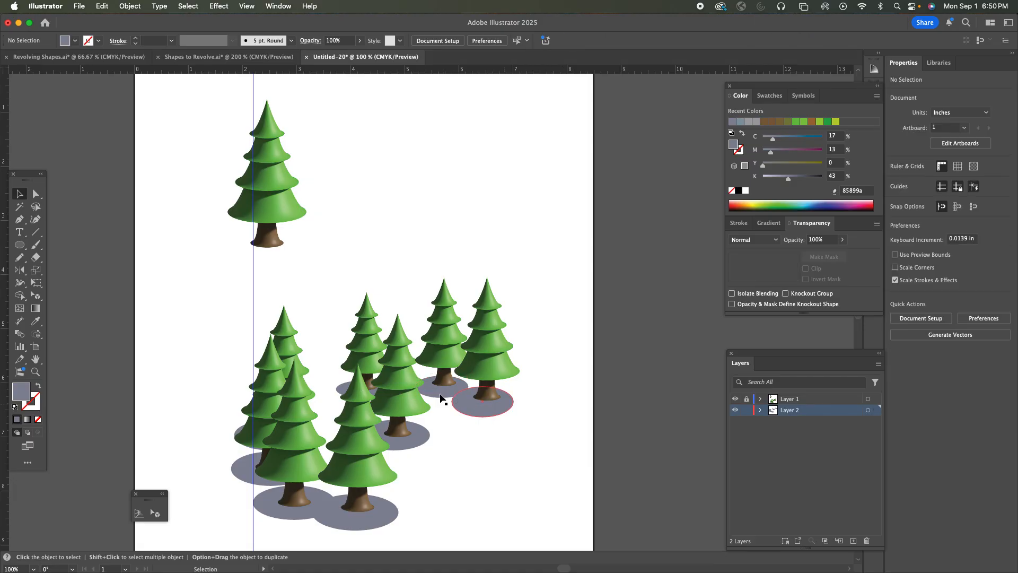
{"action": "left_click_drag", "start_coordinate": [196, 317], "coordinate": [564, 525]}
{"action": "left_click", "coordinate": [564, 432]}
{"action": "left_click_drag", "start_coordinate": [385, 513], "coordinate": [289, 252]}
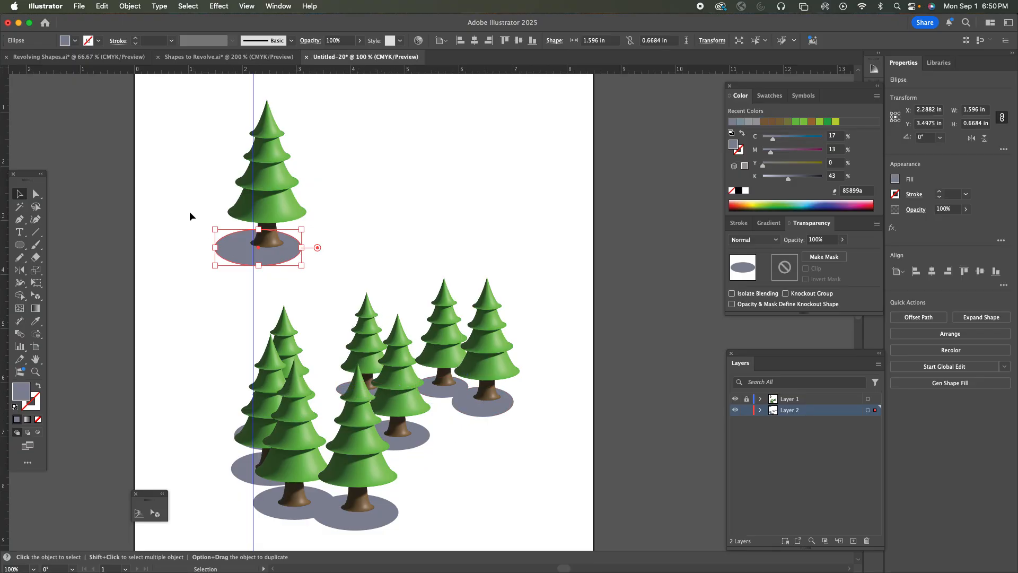
Apply a Gaussian Blur with a radius of about 8.8 pixels to all the shadow ellipses, and deselect them
{"action": "key", "text": "super+a"}
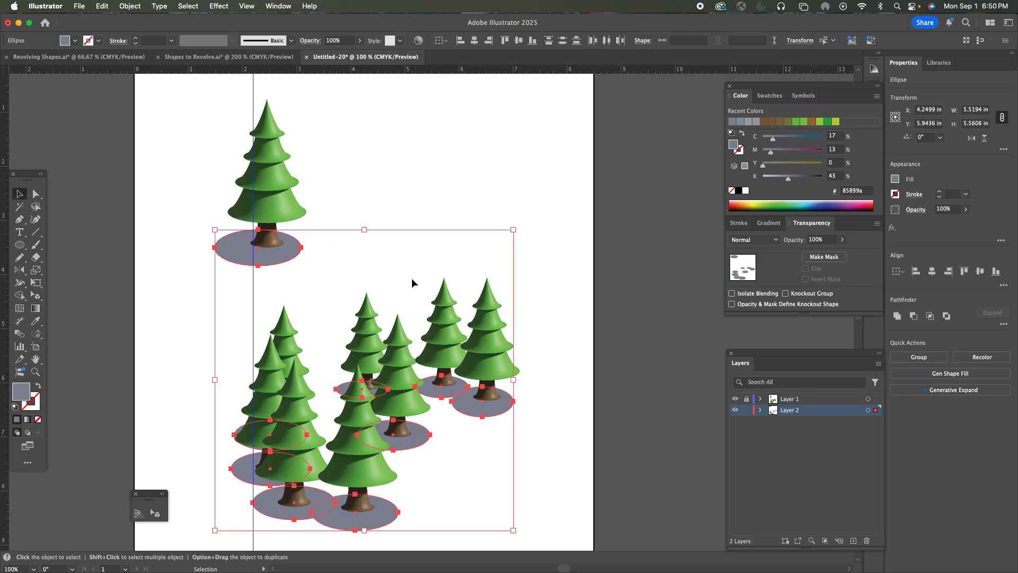
{"action": "left_click", "coordinate": [218, 7]}
{"action": "mouse_move", "coordinate": [251, 137]}
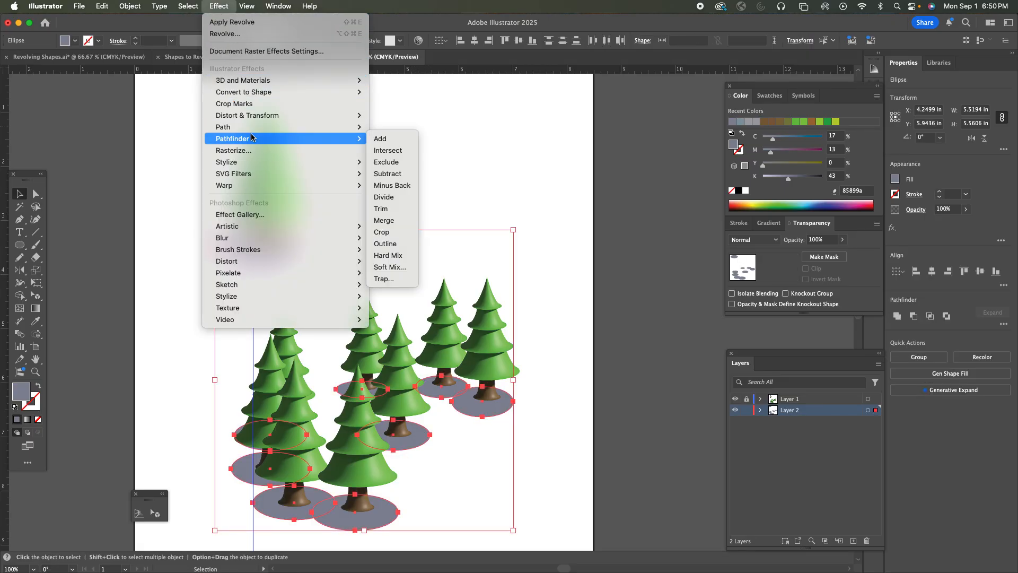
{"action": "mouse_move", "coordinate": [271, 238]}
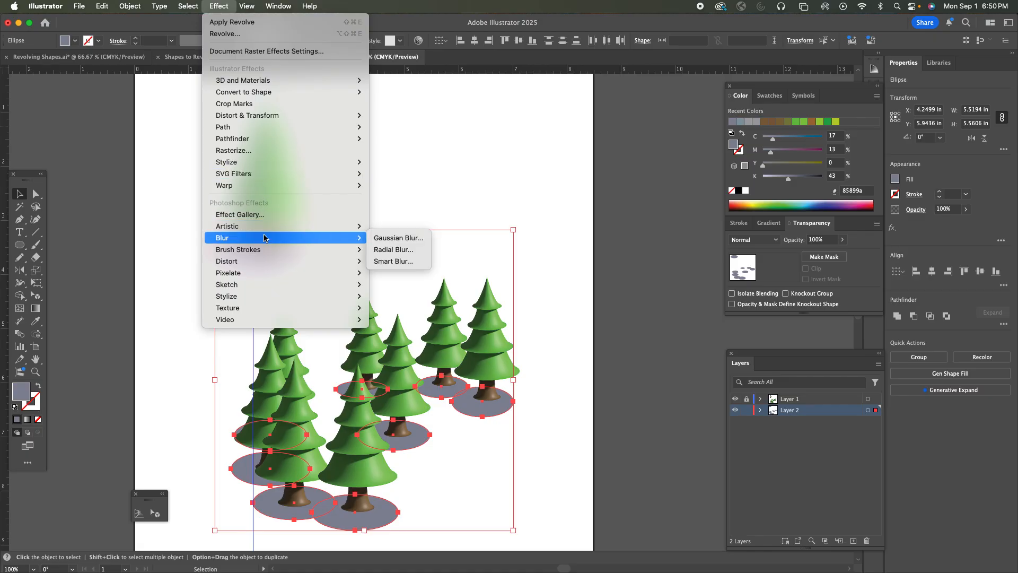
{"action": "left_click", "coordinate": [391, 238]}
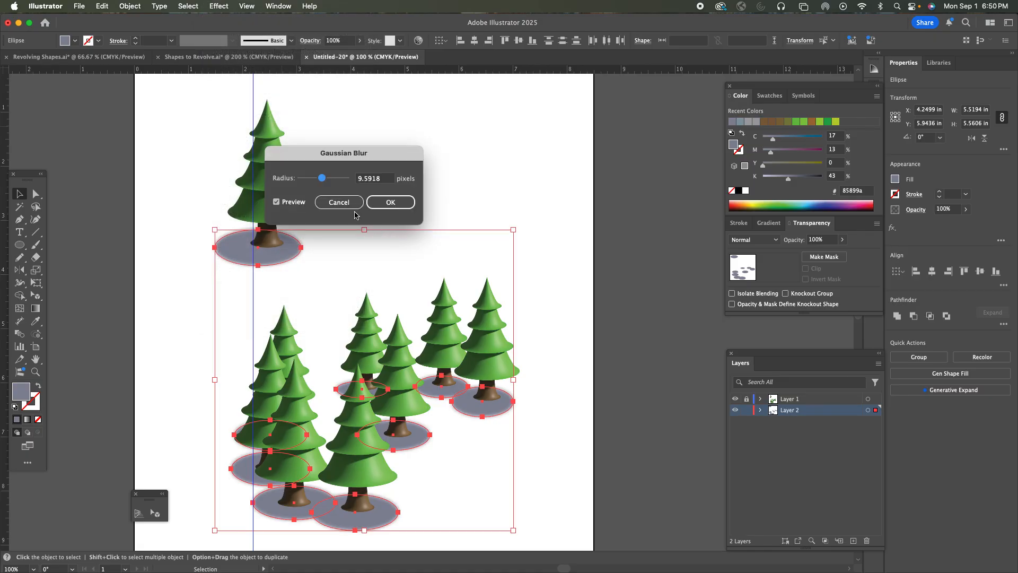
{"action": "left_click_drag", "start_coordinate": [333, 156], "coordinate": [349, 179]}
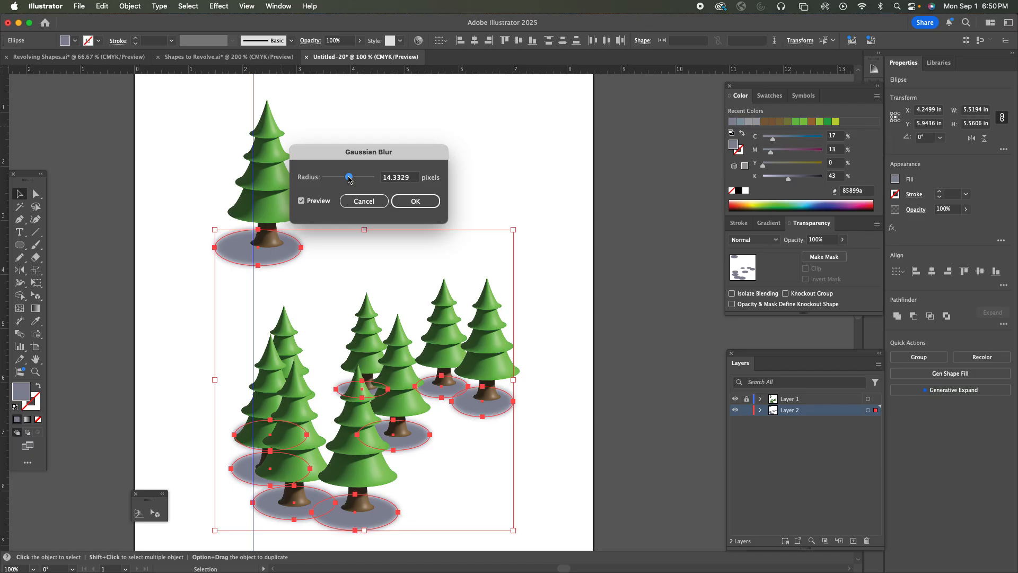
{"action": "left_click_drag", "start_coordinate": [349, 179], "coordinate": [346, 180]}
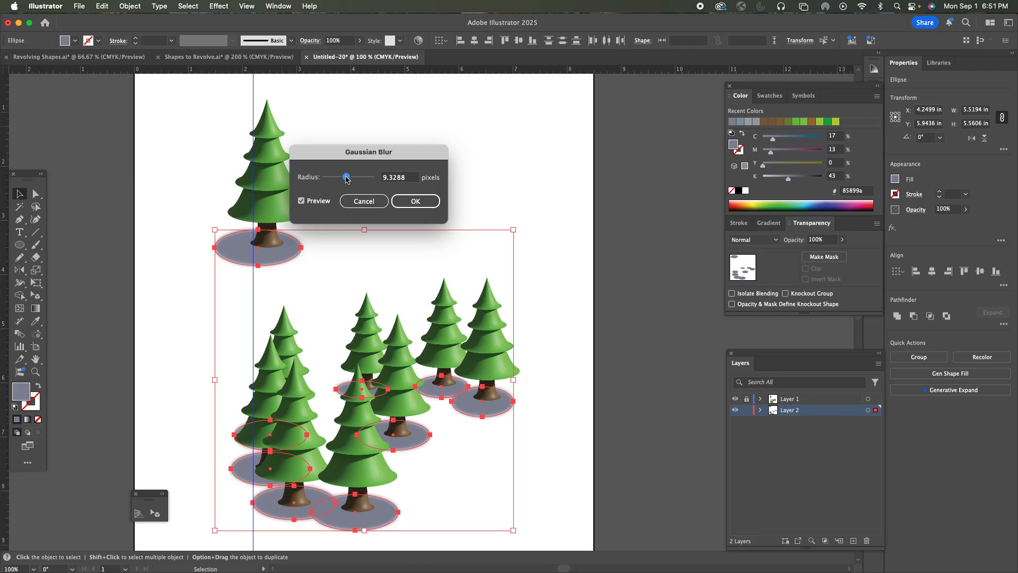
{"action": "left_click_drag", "start_coordinate": [345, 180], "coordinate": [344, 180]}
{"action": "left_click", "coordinate": [417, 202]}
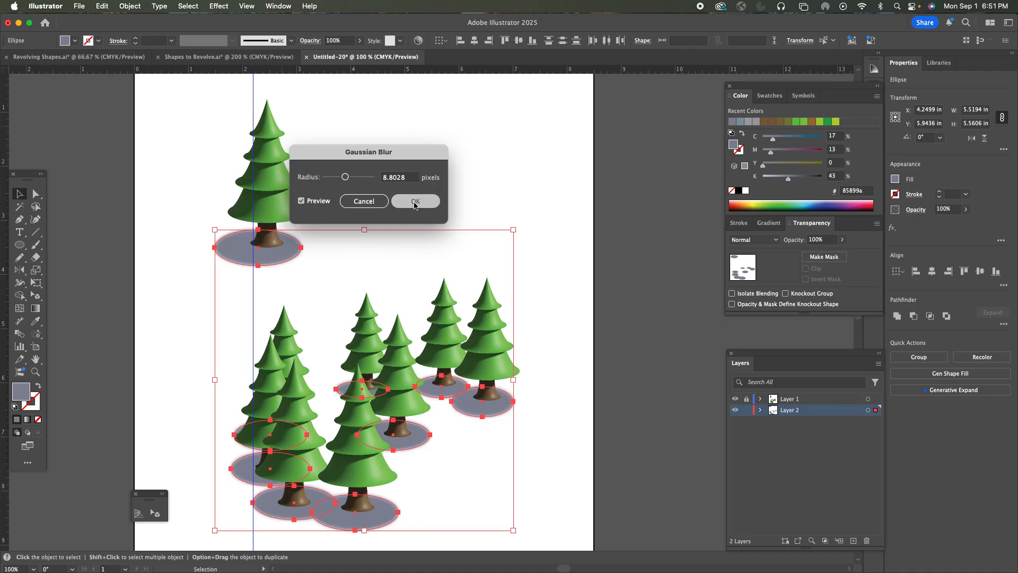
{"action": "left_click", "coordinate": [548, 271]}
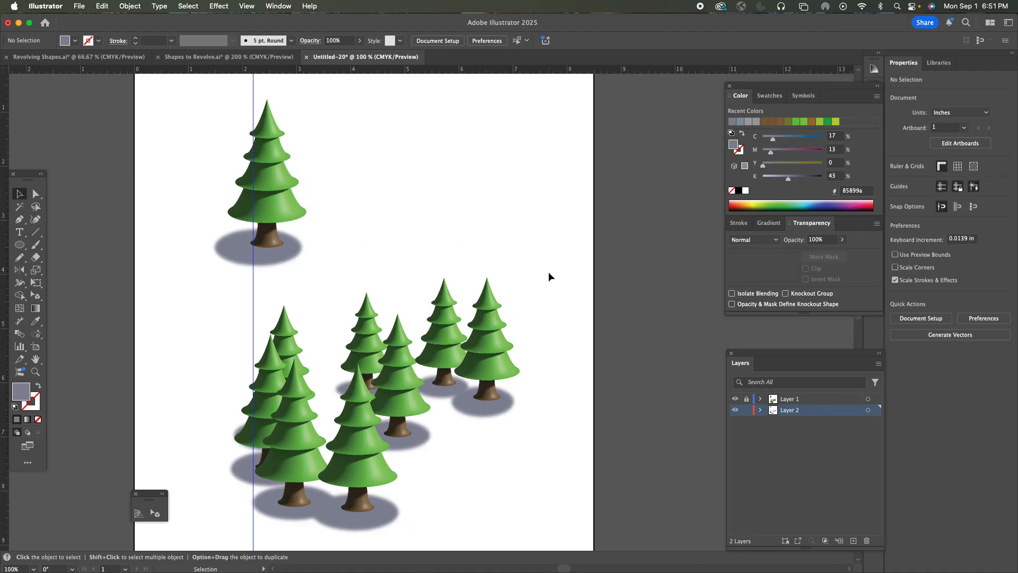
Slightly increase the existing Gaussian Blur radius on the shadow ellipses beneath the original tree and the two front trees
{"action": "left_click", "coordinate": [385, 519]}
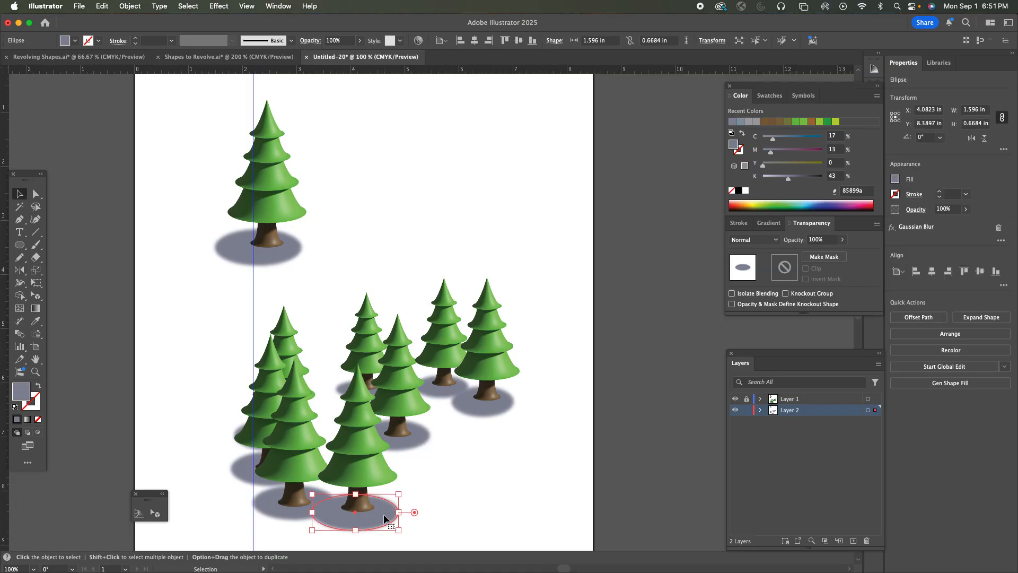
{"action": "left_click", "coordinate": [272, 259], "text": "shift"}
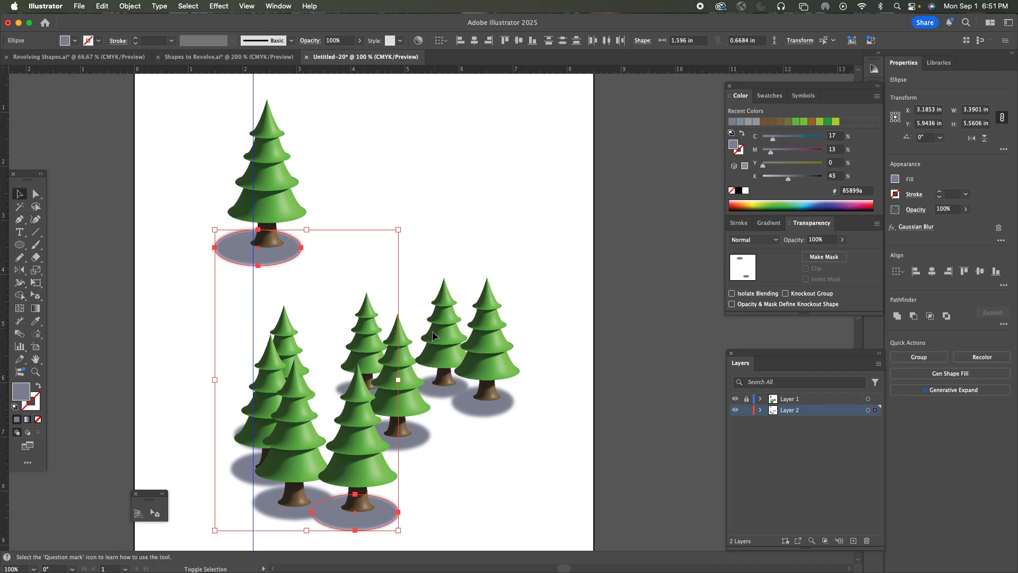
{"action": "left_click", "coordinate": [267, 497], "text": "shift"}
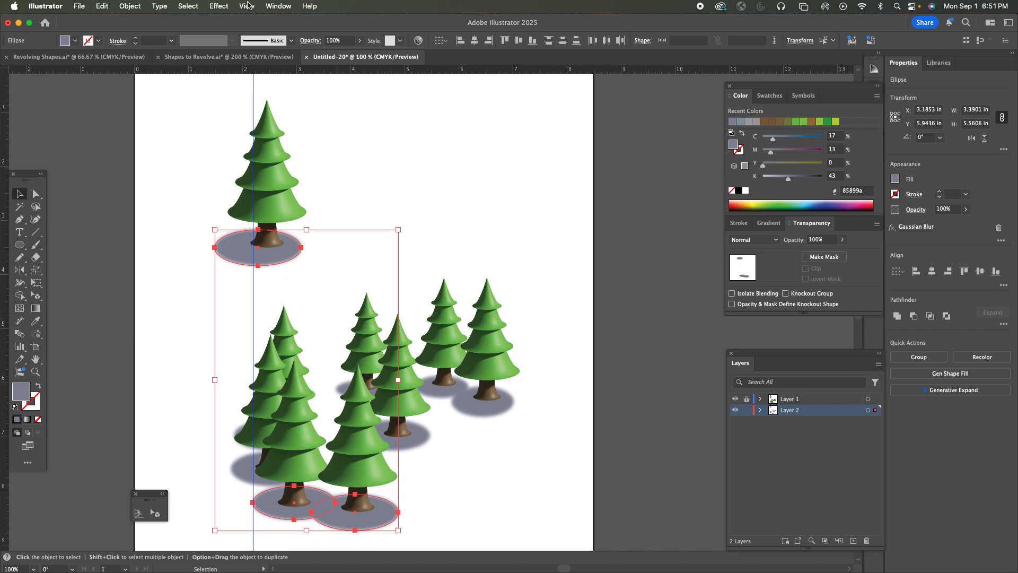
{"action": "left_click", "coordinate": [229, 6]}
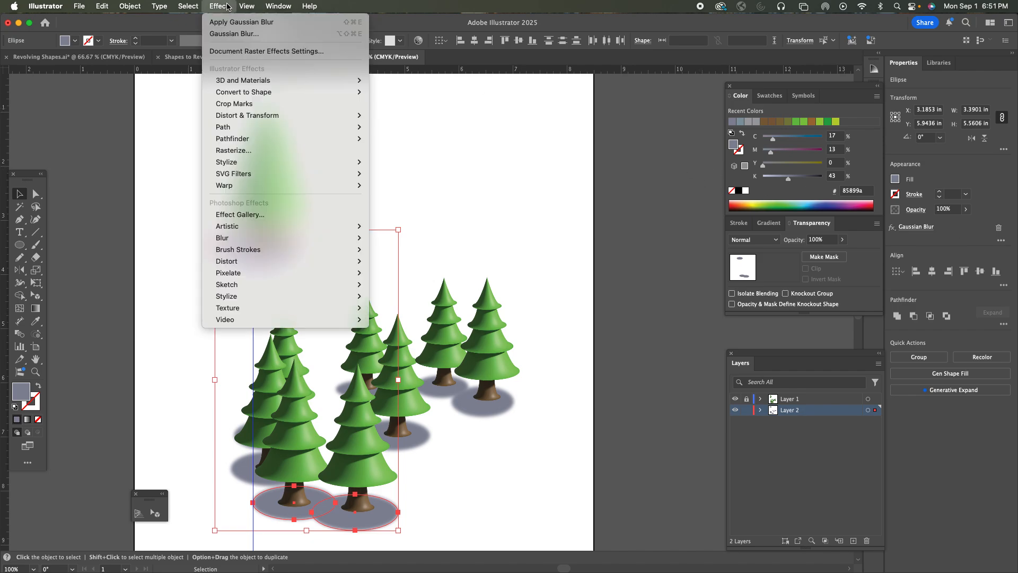
{"action": "left_click", "coordinate": [229, 34]}
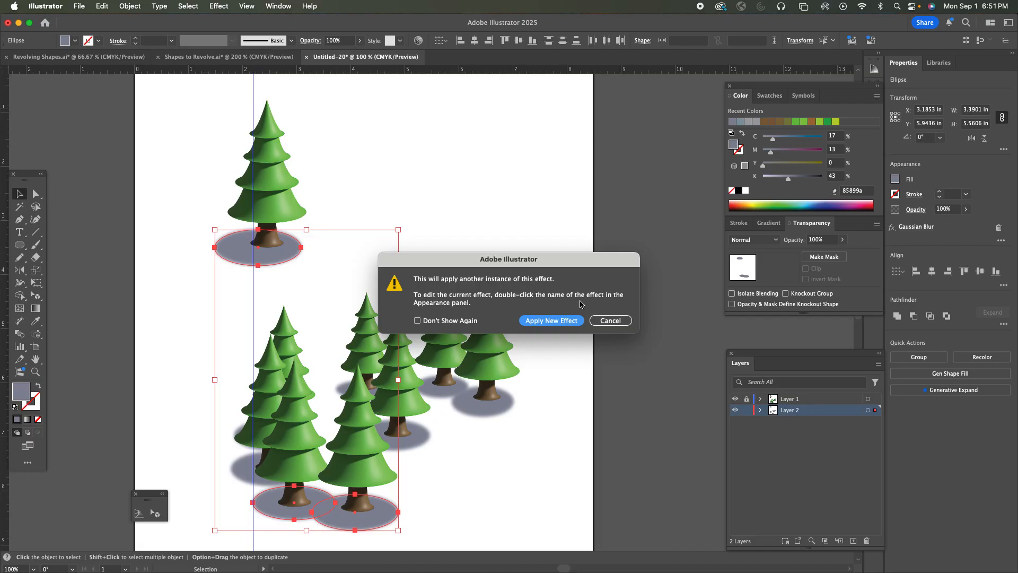
{"action": "left_click", "coordinate": [605, 320]}
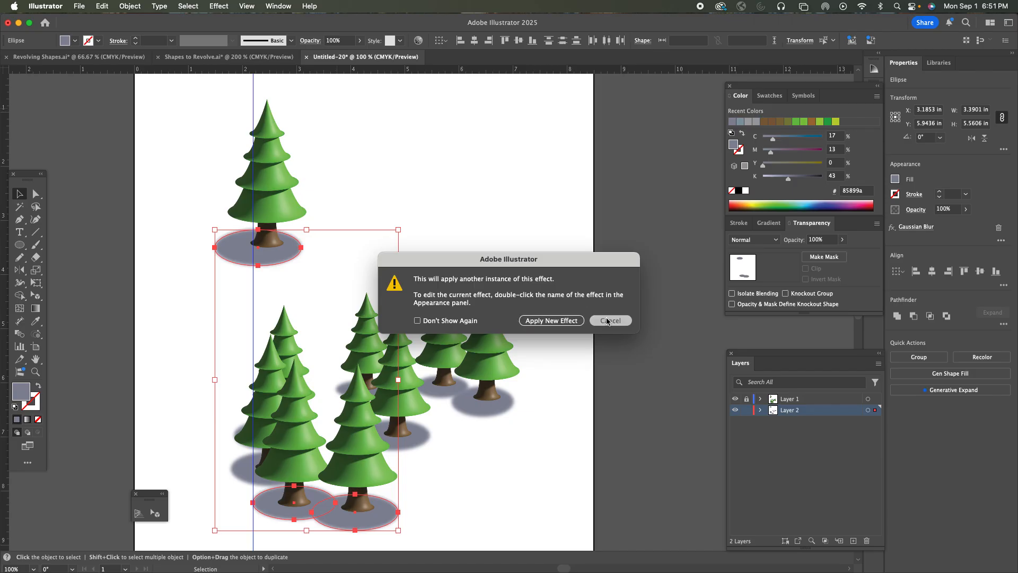
{"action": "left_click", "coordinate": [923, 227]}
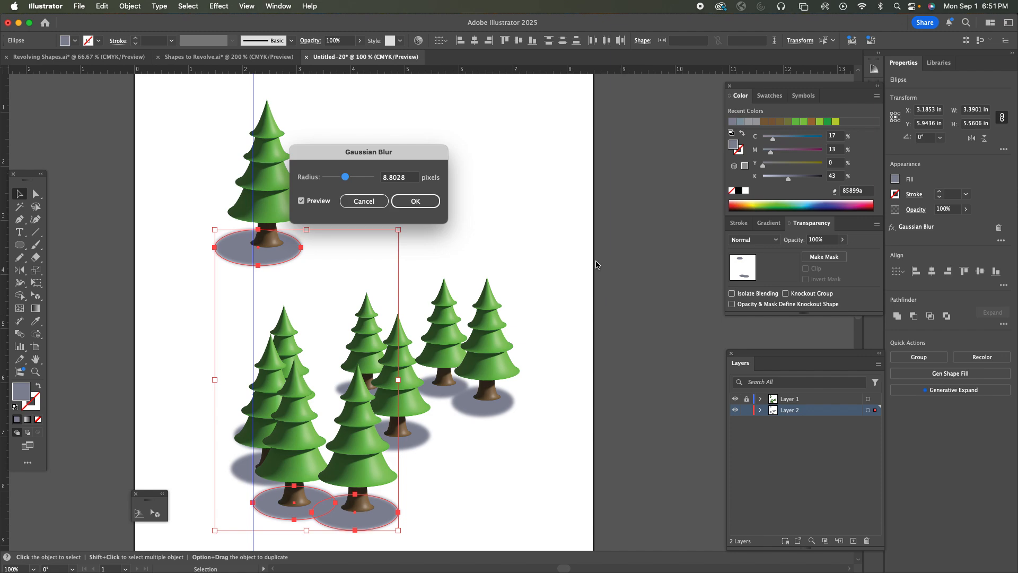
{"action": "left_click_drag", "start_coordinate": [346, 177], "coordinate": [347, 179]}
{"action": "left_click", "coordinate": [415, 202]}
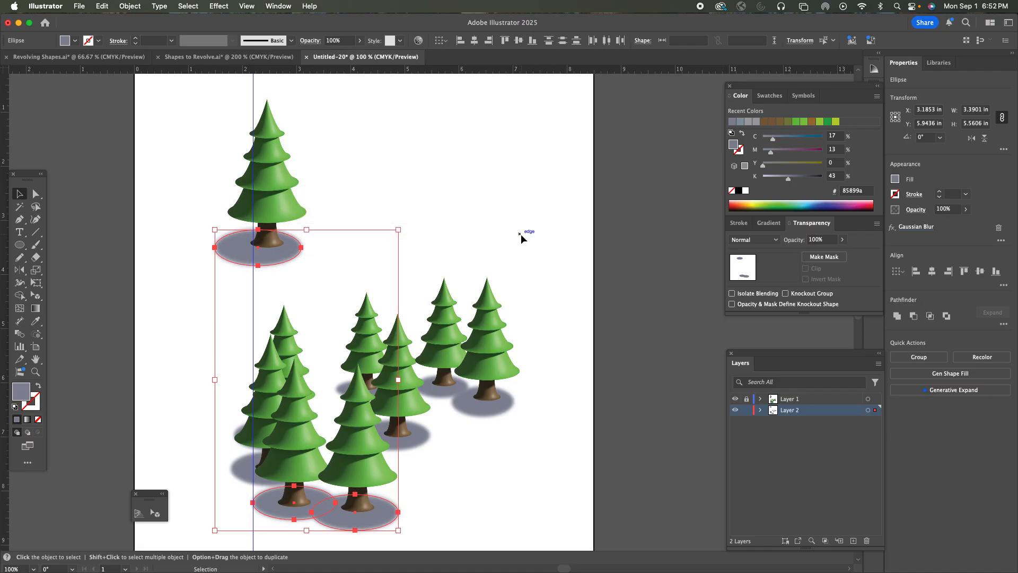
Set the Gaussian Blur radius to about 18 pixels for the shadow beneath the middle tree of the left-hand group
{"action": "left_click", "coordinate": [241, 474]}
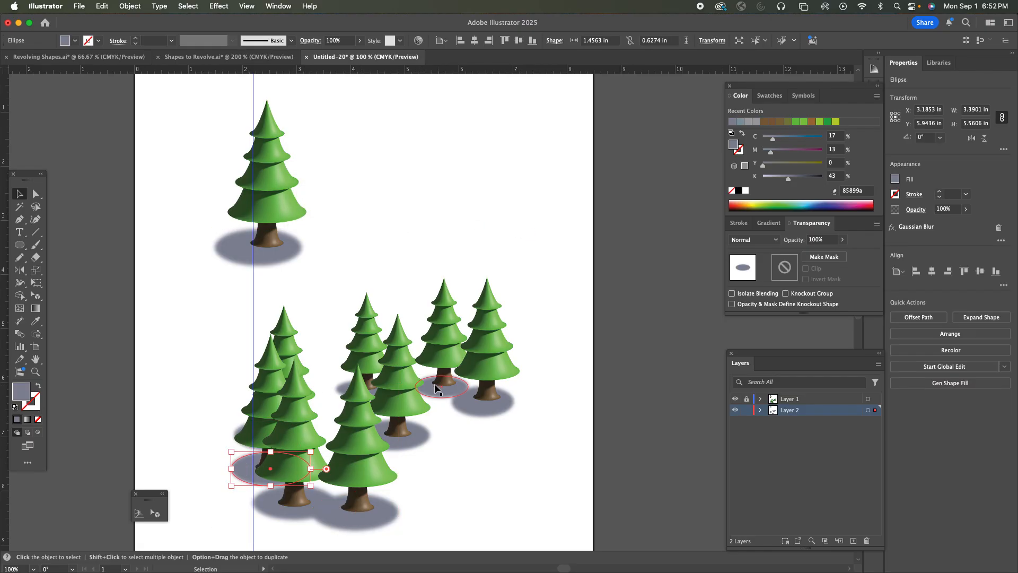
{"action": "left_click", "coordinate": [917, 226]}
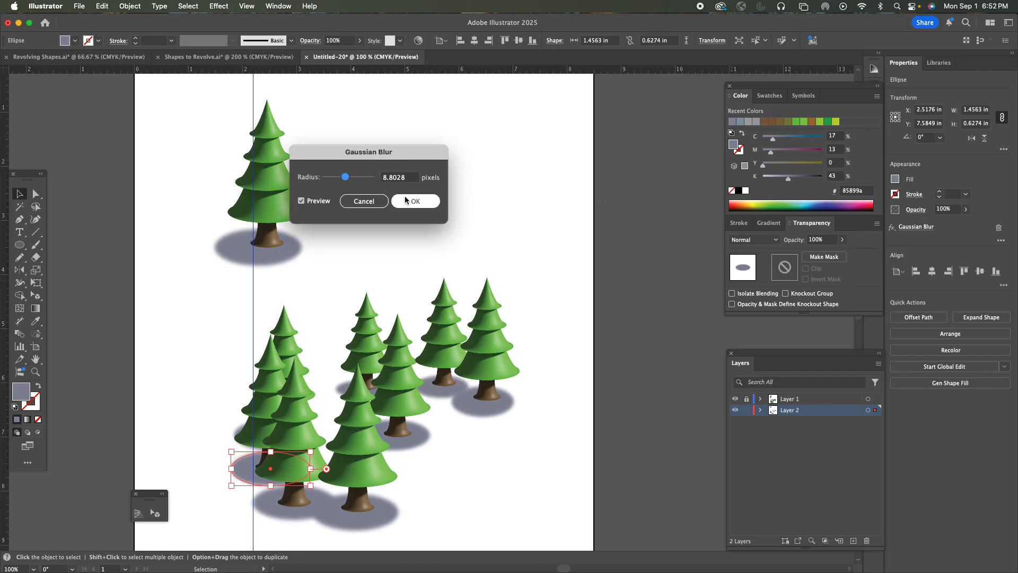
{"action": "left_click_drag", "start_coordinate": [345, 178], "coordinate": [354, 181]}
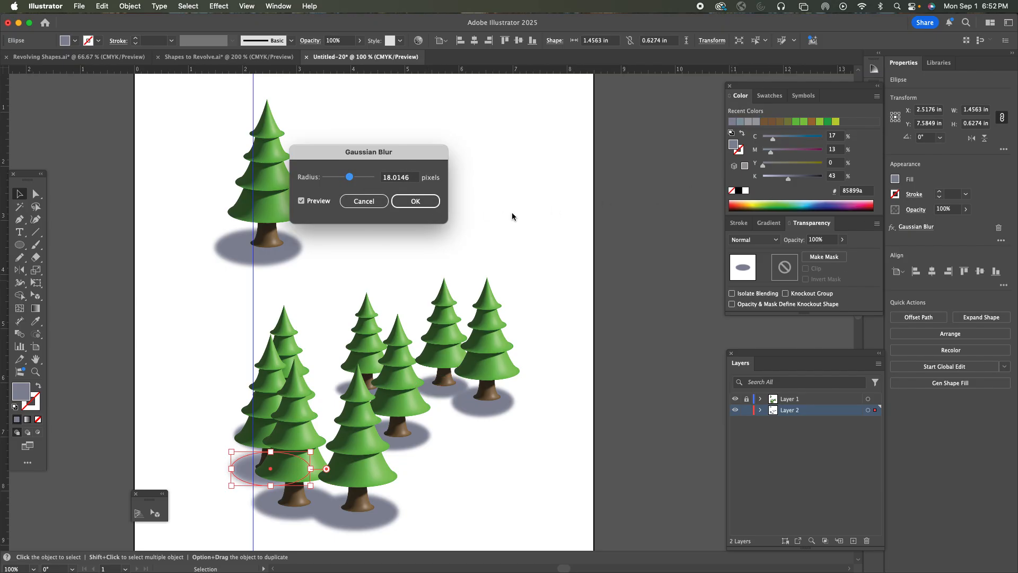
{"action": "left_click", "coordinate": [417, 202]}
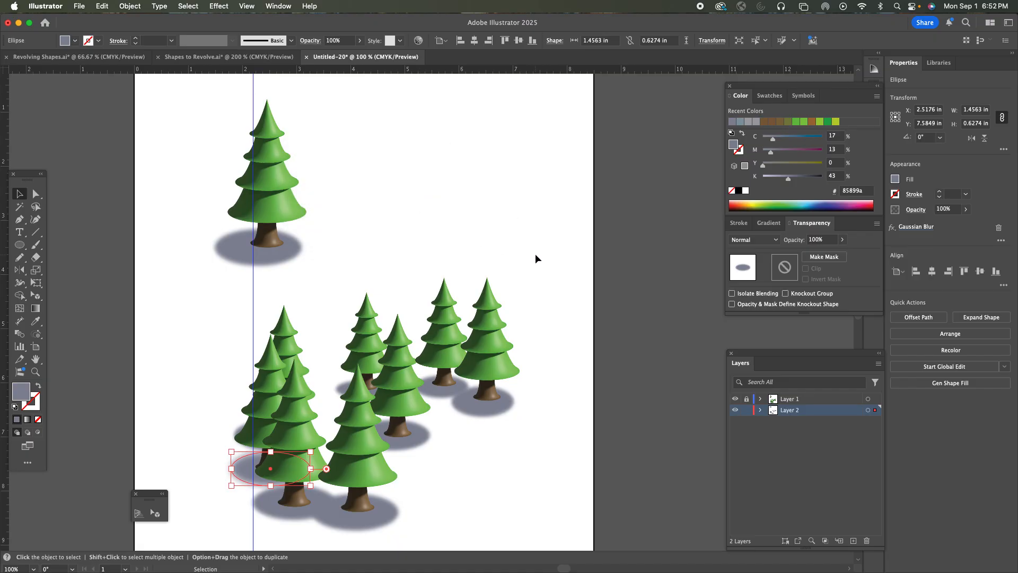
Hide the guides in the tree document and deselect the shadow ellipse
{"action": "key", "text": "a"}
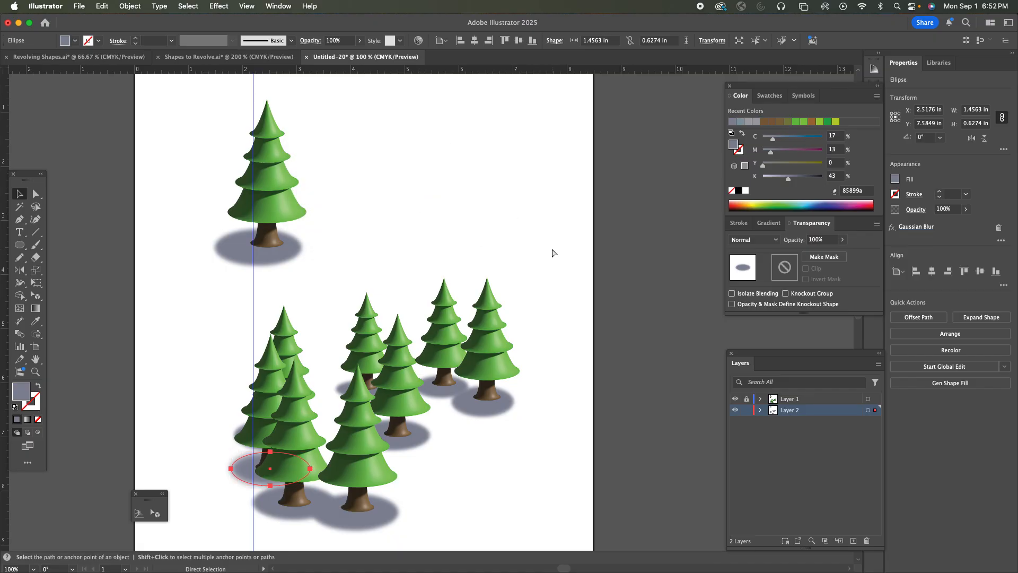
{"action": "scroll", "coordinate": [551, 250], "scroll_direction": "down", "scroll_amount": 2}
{"action": "key", "text": "v"}
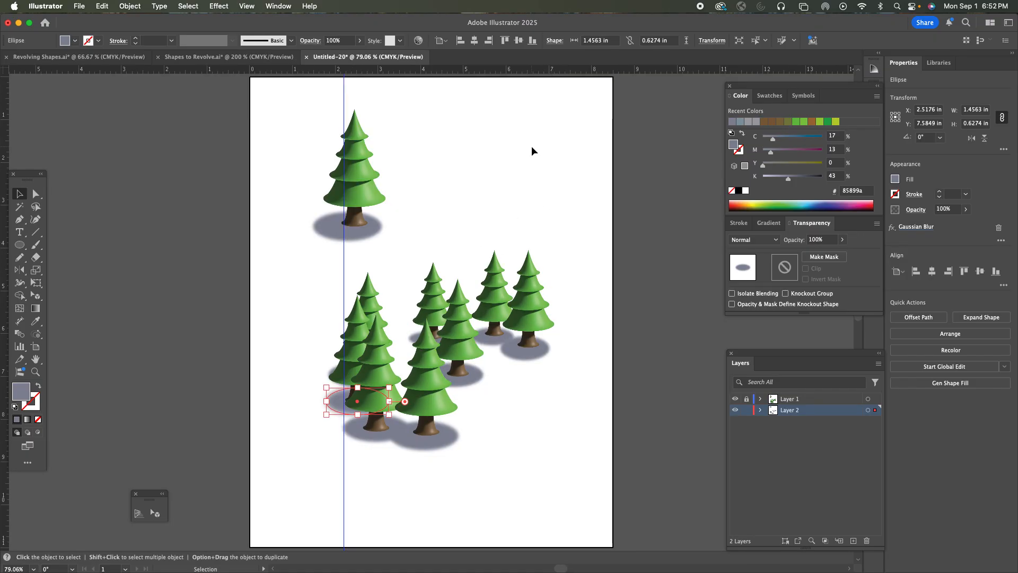
{"action": "left_click", "coordinate": [247, 5]}
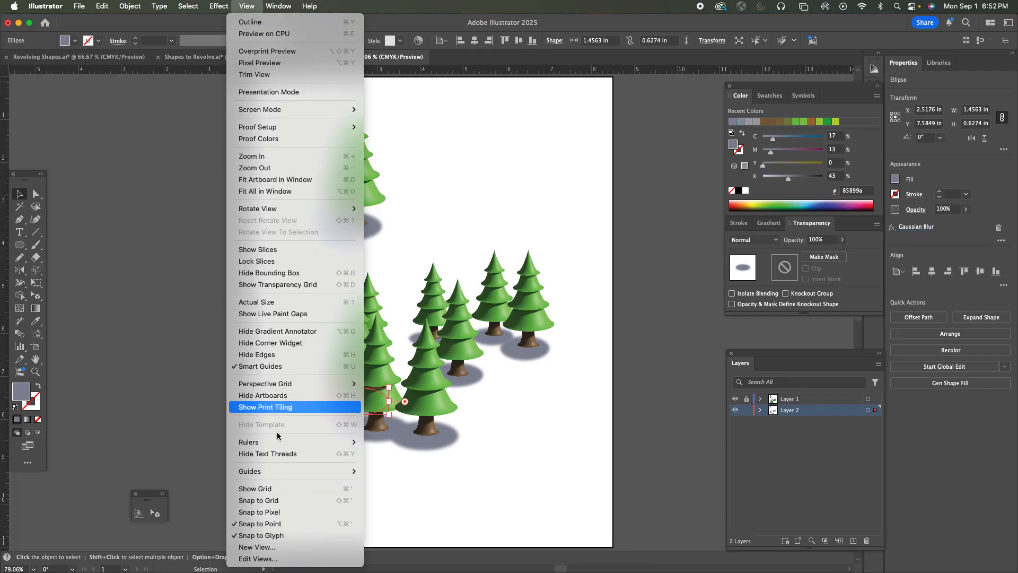
{"action": "mouse_move", "coordinate": [276, 472]}
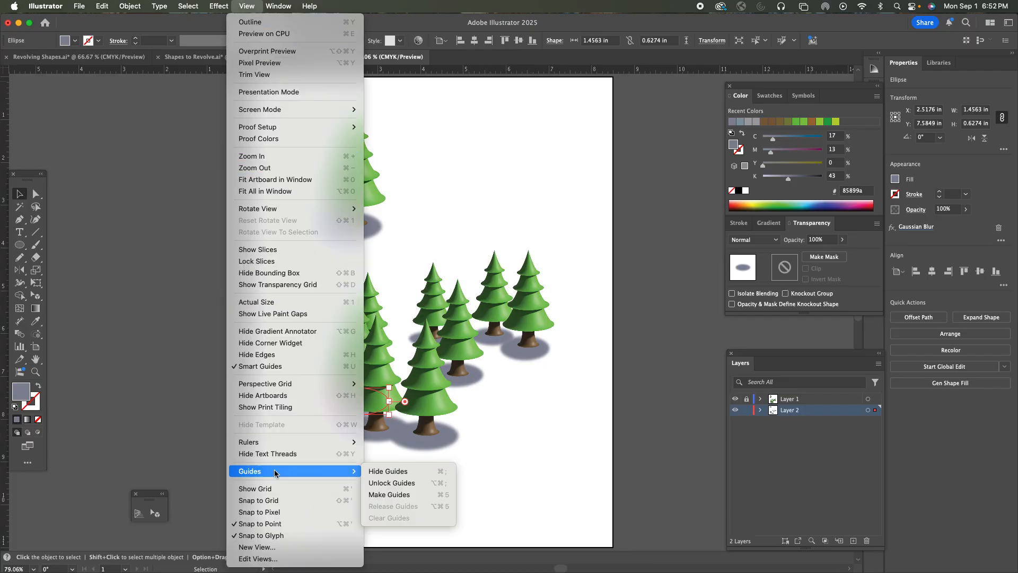
{"action": "left_click", "coordinate": [400, 471]}
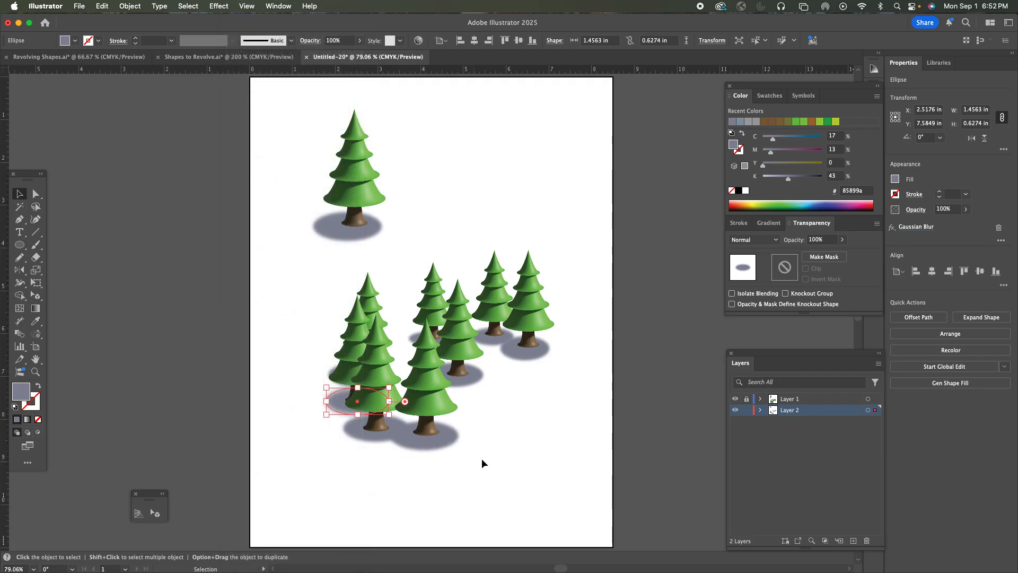
{"action": "left_click", "coordinate": [519, 459]}
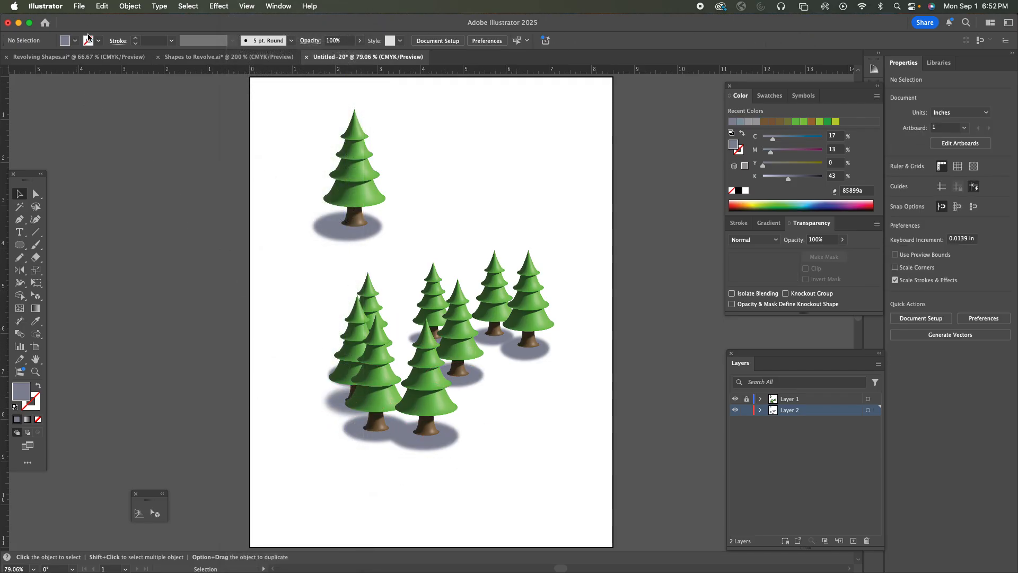
Save the document to the computer's Desktop in Adobe Illustrator (ai) format, named with the author's surname followed by "Trees", keeping the default Illustrator options
{"action": "left_click", "coordinate": [79, 5]}
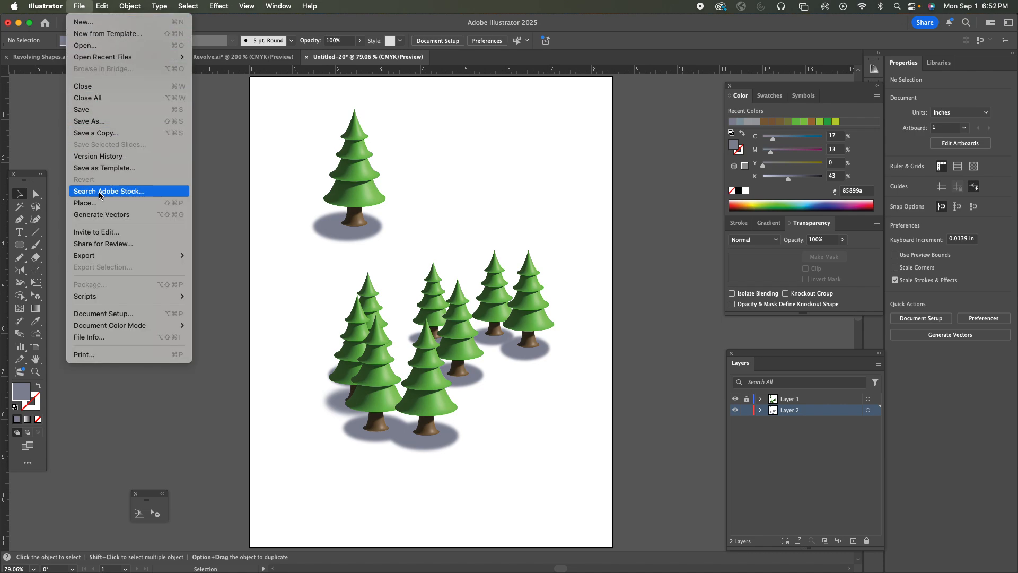
{"action": "left_click", "coordinate": [103, 121]}
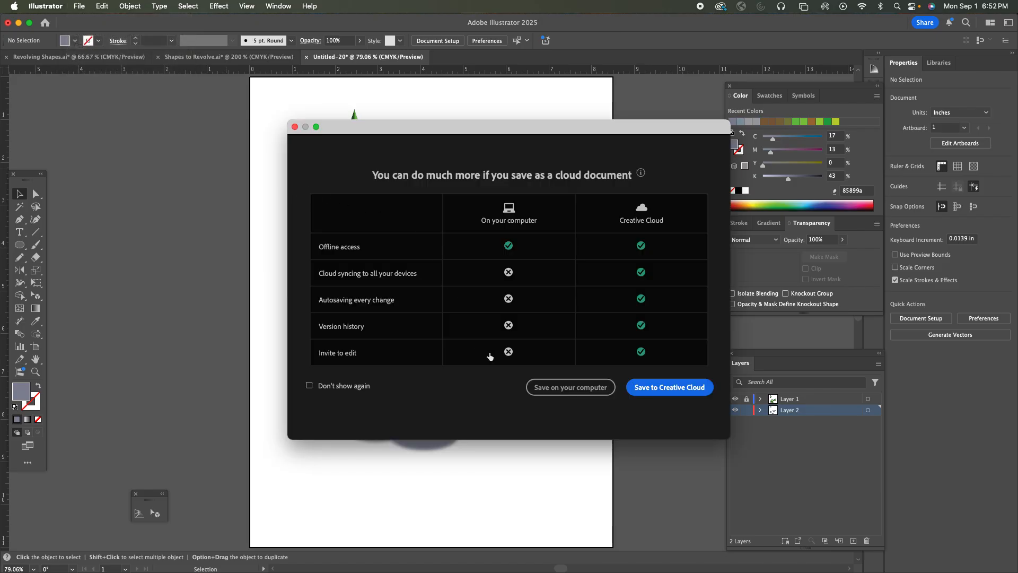
{"action": "left_click", "coordinate": [559, 384]}
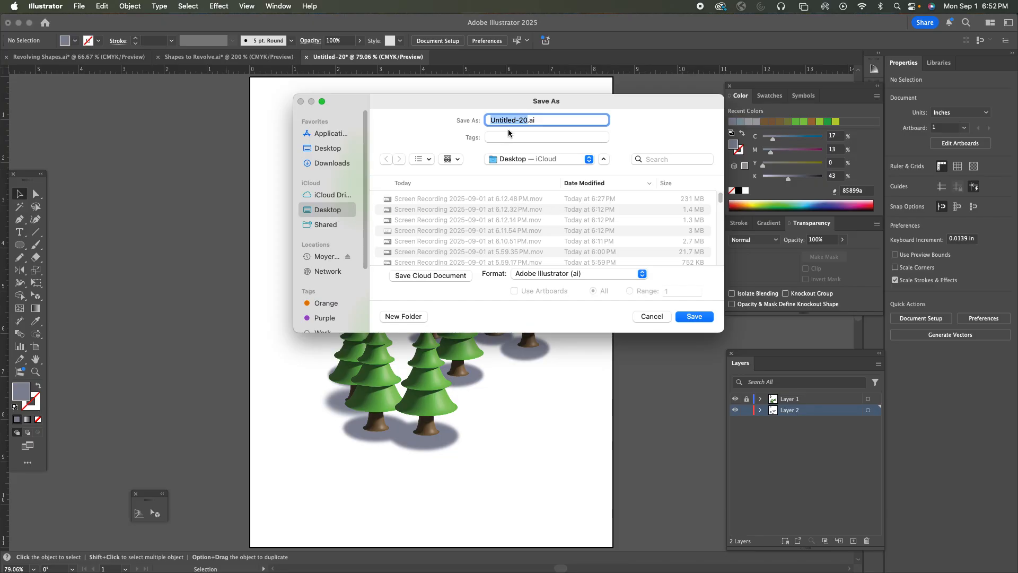
{"action": "left_click", "coordinate": [527, 121]}
{"action": "left_click_drag", "start_coordinate": [526, 121], "coordinate": [470, 112]}
{"action": "type", "text": "Moyers Trees"}
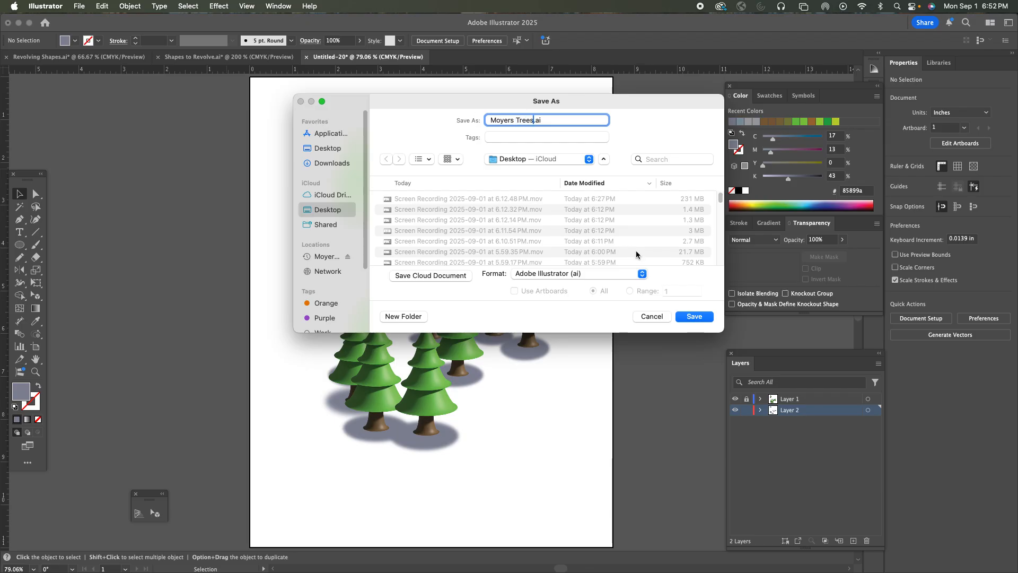
{"action": "left_click", "coordinate": [692, 316]}
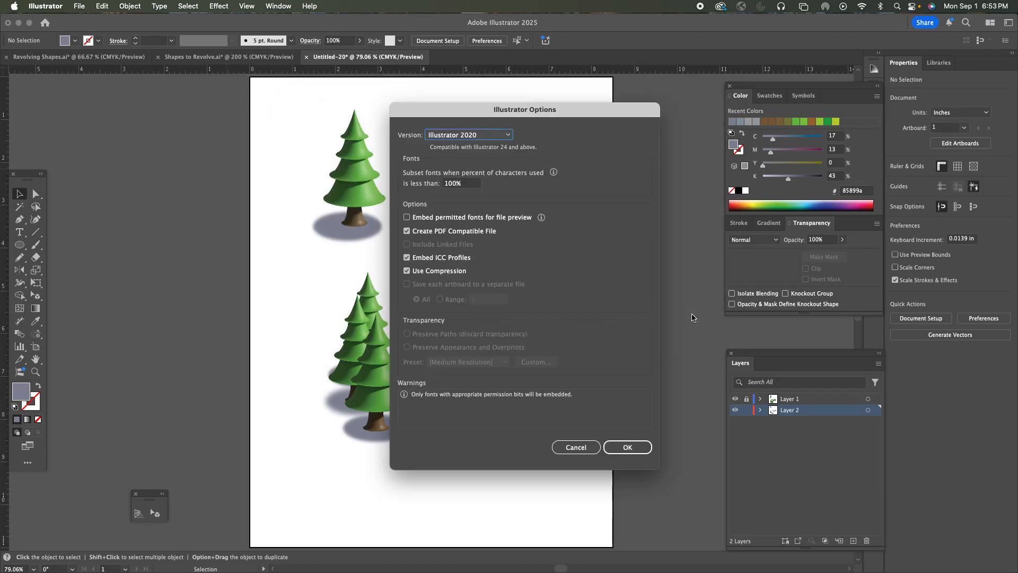
{"action": "left_click", "coordinate": [627, 447]}
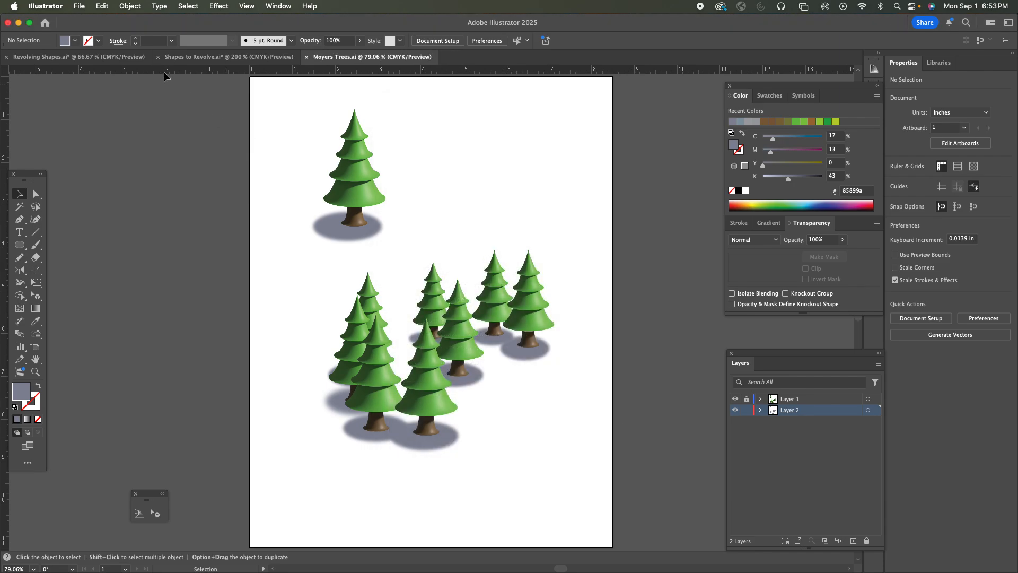
Create a new Letter document, 8.5 x 11 in, in portrait orientation with CMYK color and 300 ppi raster effects
{"action": "left_click", "coordinate": [78, 7]}
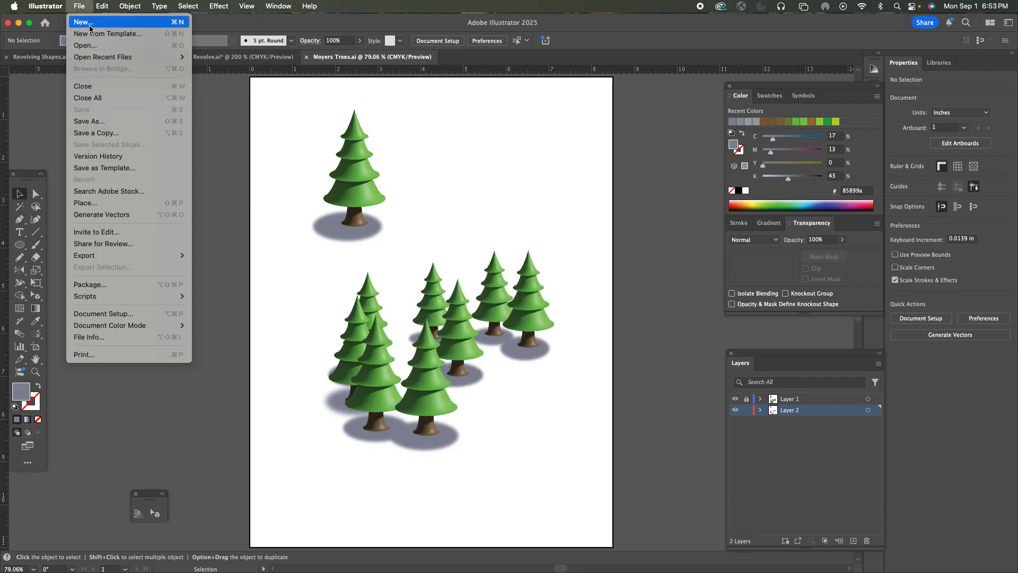
{"action": "left_click", "coordinate": [90, 26]}
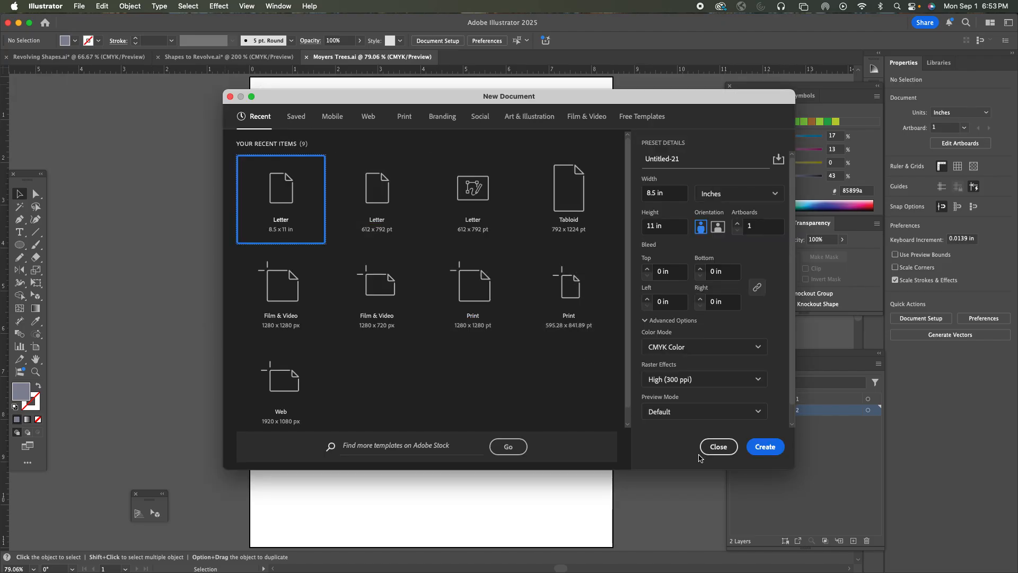
{"action": "left_click", "coordinate": [765, 446]}
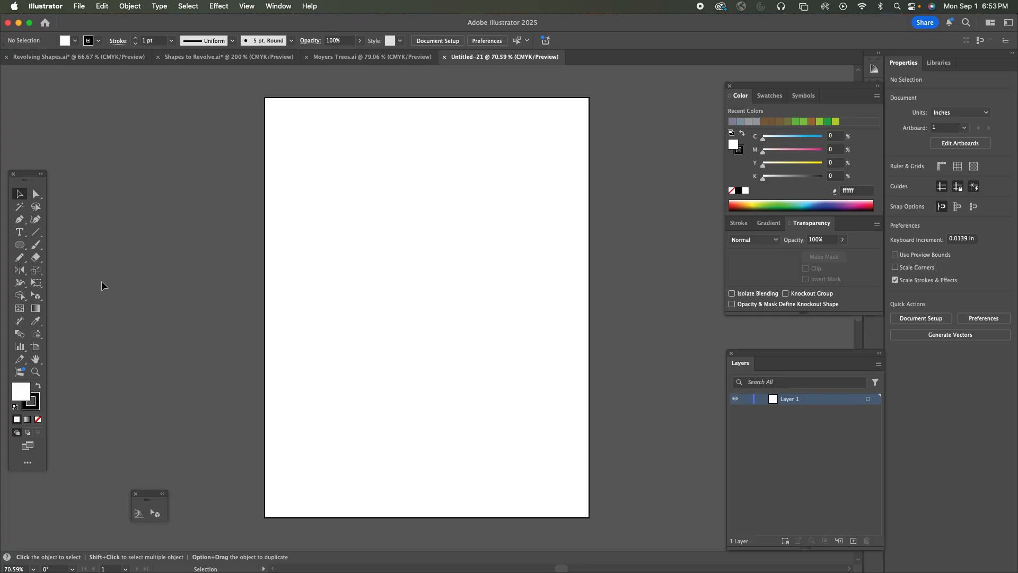
Show the rulers and place a vertical guide at 4 in on the artboard
{"action": "left_click", "coordinate": [35, 372]}
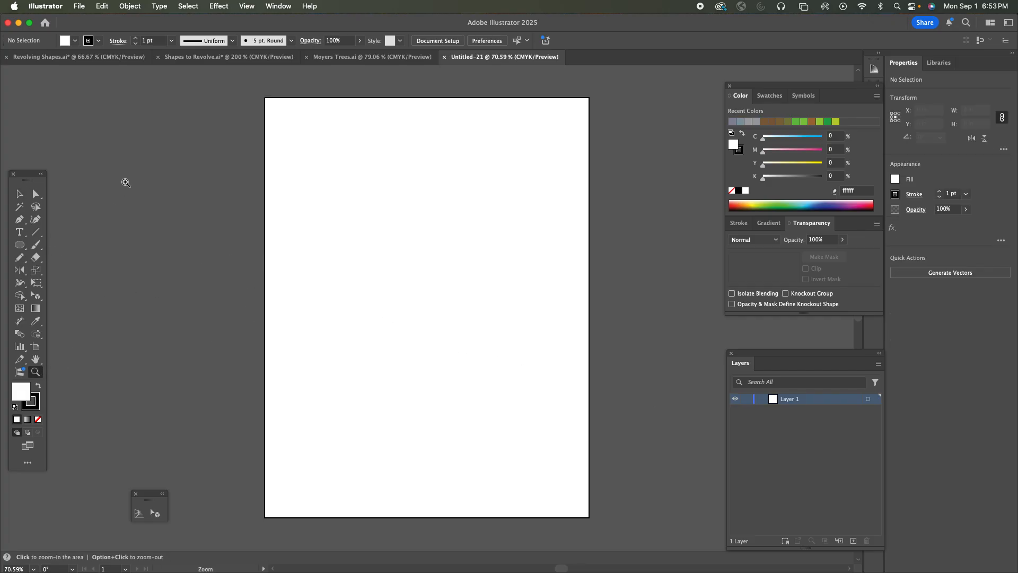
{"action": "key", "text": "super"}
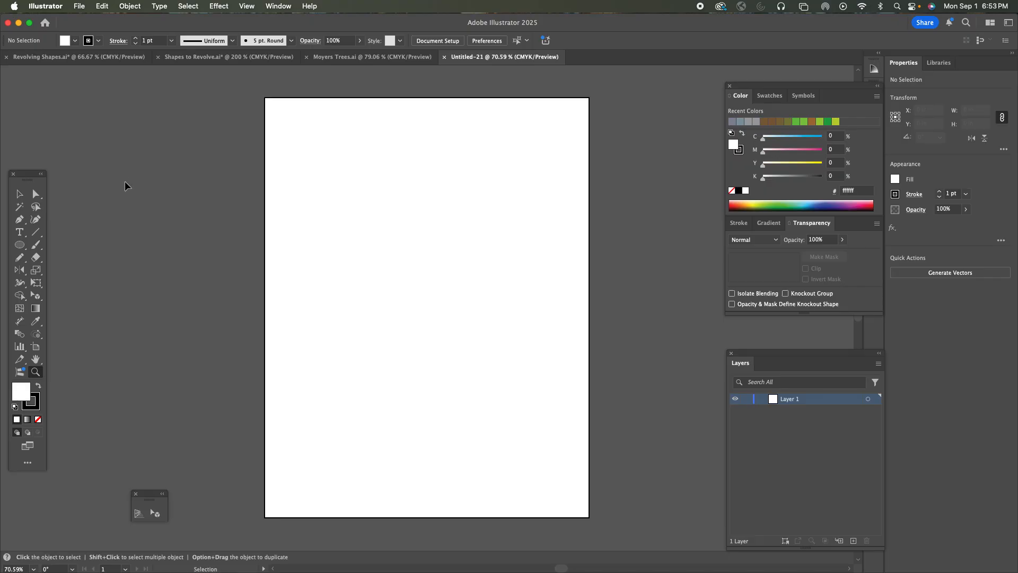
{"action": "key", "text": "super+r"}
{"action": "left_click_drag", "start_coordinate": [3, 167], "coordinate": [380, 242]}
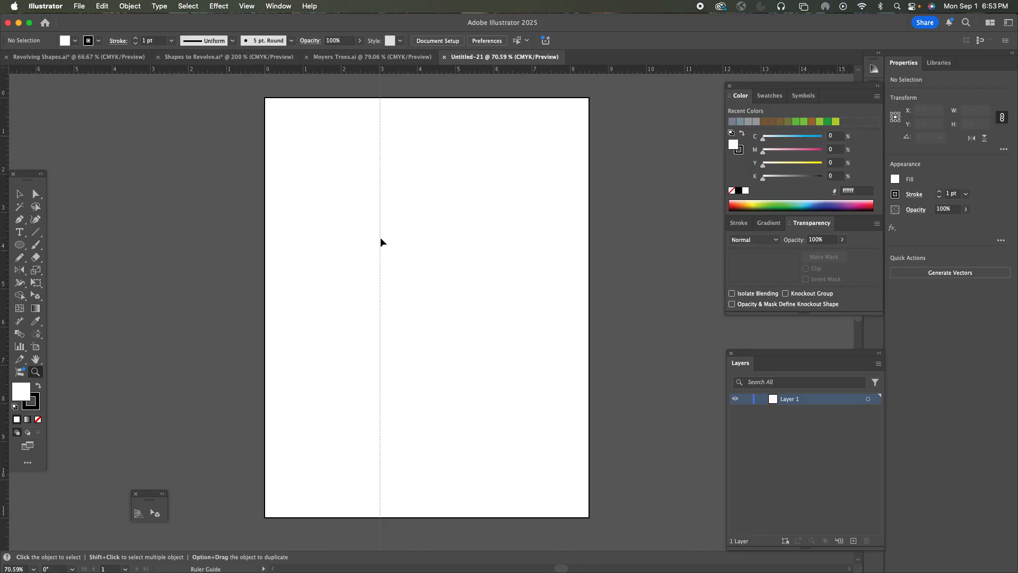
{"action": "left_click_drag", "start_coordinate": [380, 238], "coordinate": [417, 244]}
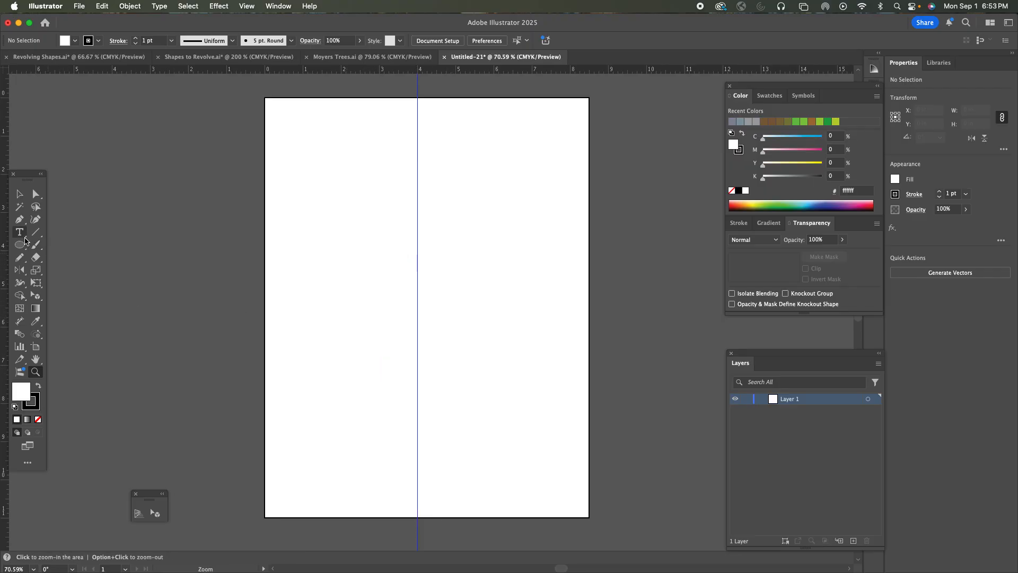
Draw the bowl's outer curve with the Pen tool from about X 2.76, Y 3.03 in to about X 3.64, Y 5.51 in, beside the guide
{"action": "left_click", "coordinate": [20, 220]}
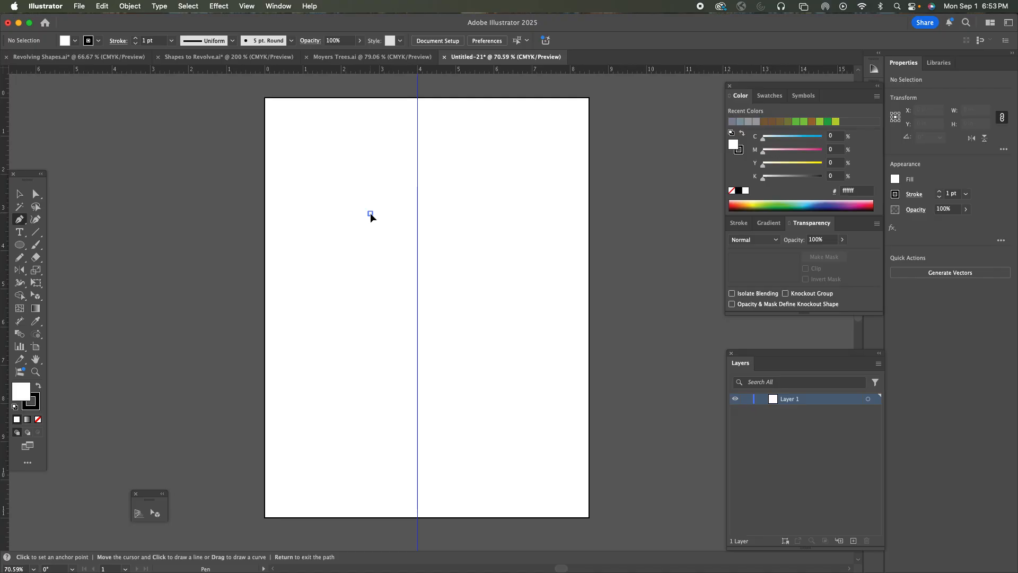
{"action": "left_click", "coordinate": [370, 212]}
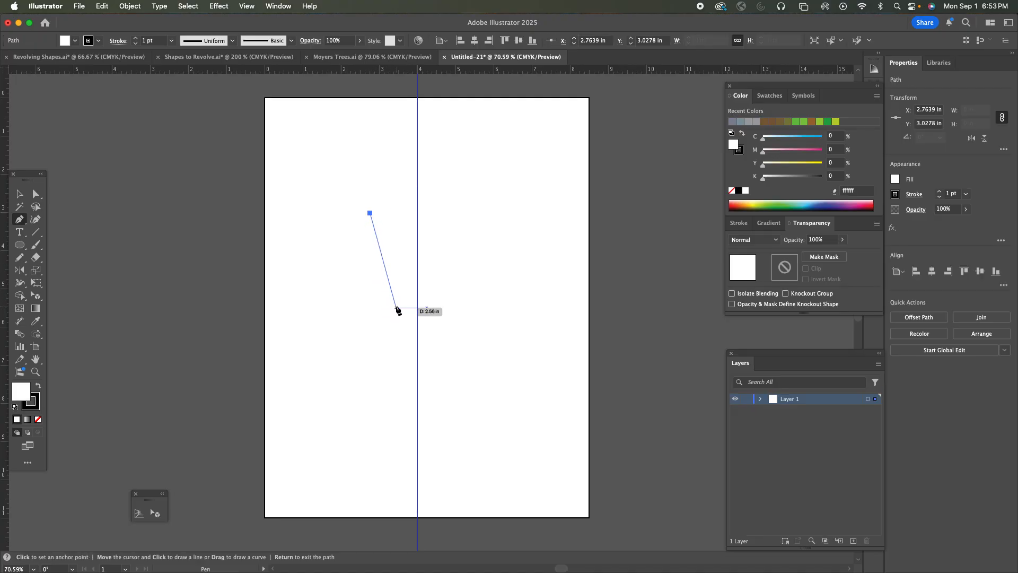
{"action": "left_click_drag", "start_coordinate": [408, 311], "coordinate": [454, 311]}
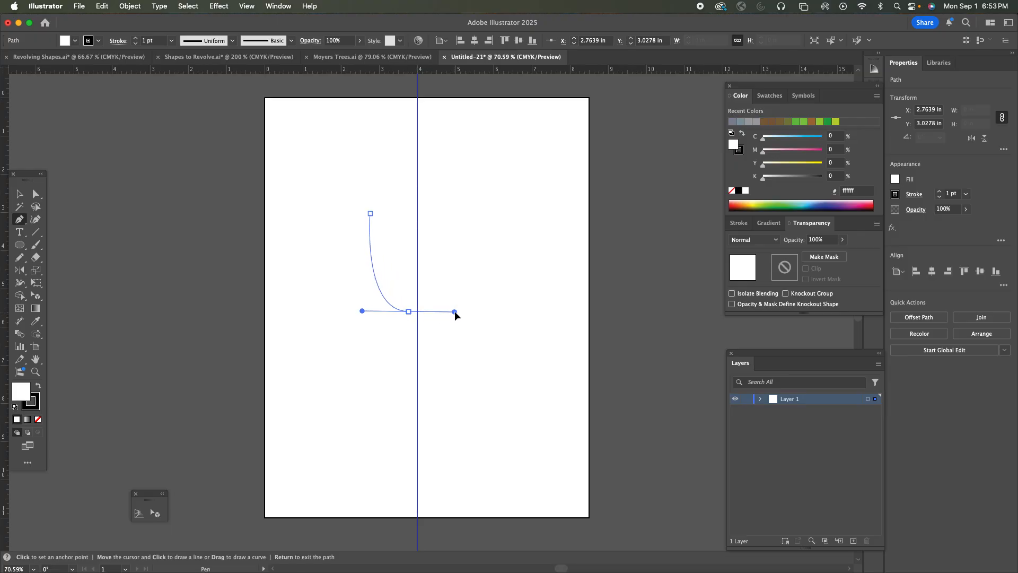
{"action": "left_click_drag", "start_coordinate": [454, 311], "coordinate": [454, 310]}
{"action": "key", "text": "super+z"}
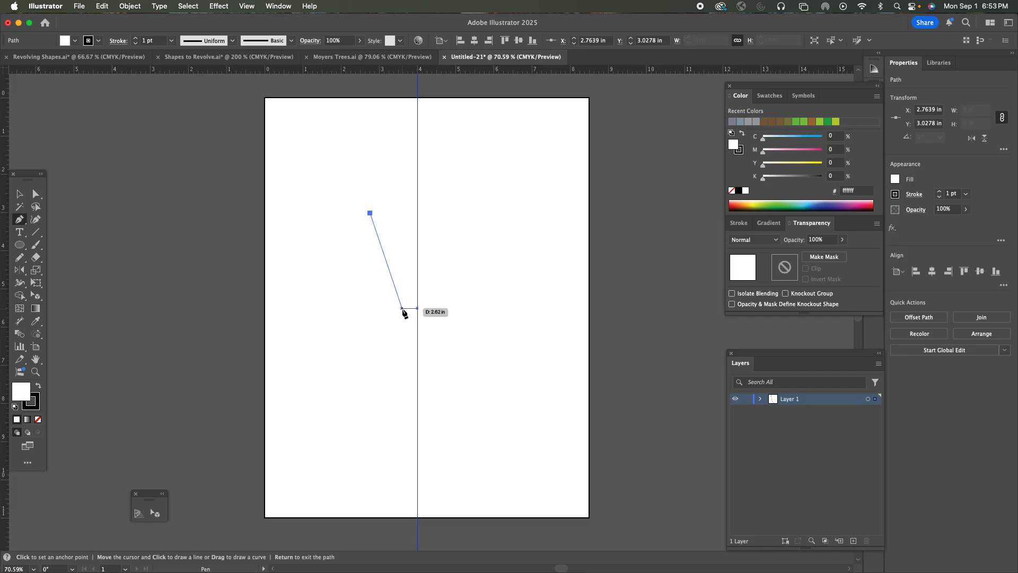
{"action": "left_click_drag", "start_coordinate": [404, 308], "coordinate": [437, 309]}
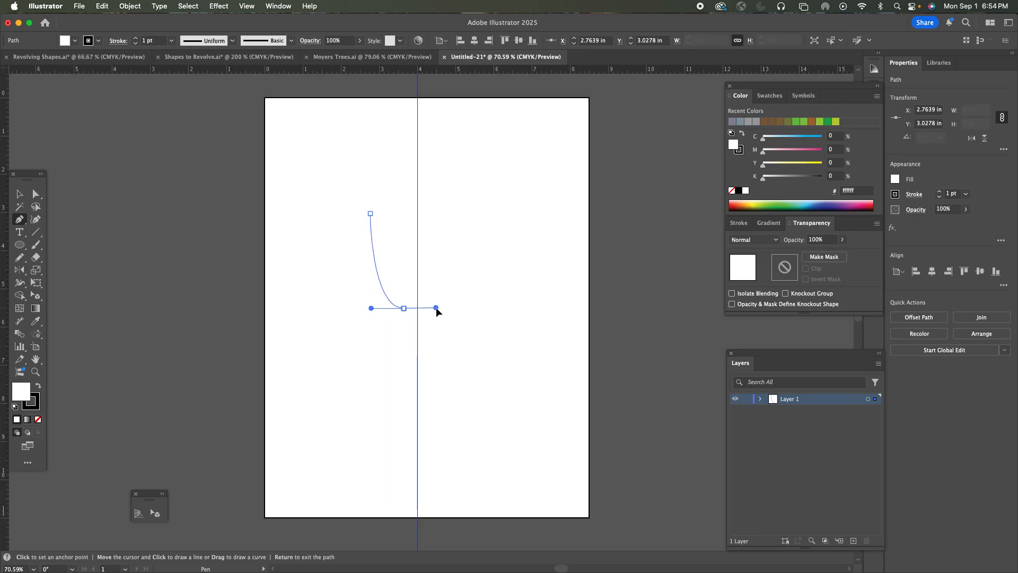
{"action": "left_click_drag", "start_coordinate": [436, 309], "coordinate": [437, 308]}
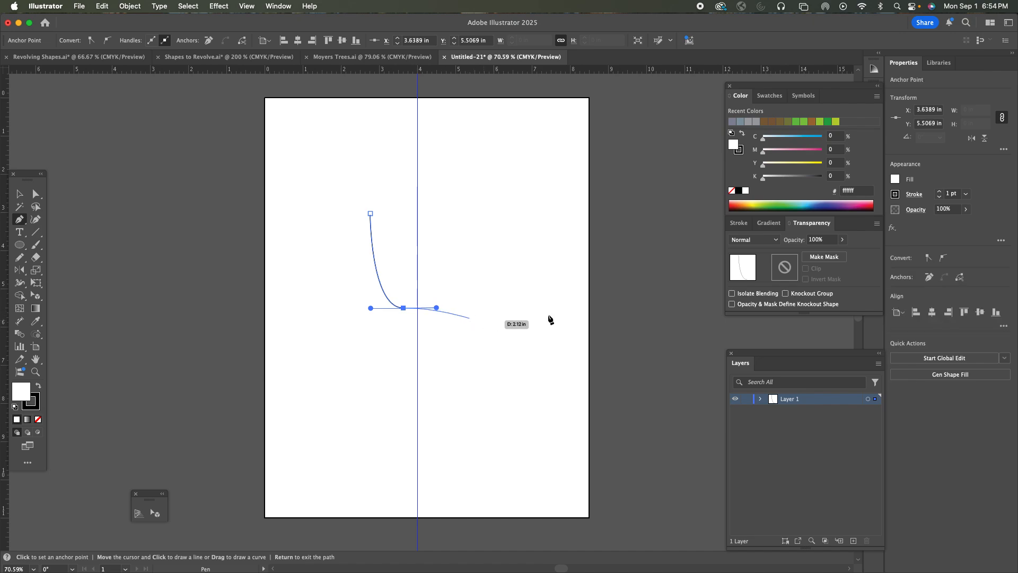
Remove the path's fill and give it a golden yellow stroke of C 11, M 14, Y 100, K 0
{"action": "left_click", "coordinate": [732, 190]}
{"action": "left_click", "coordinate": [740, 154]}
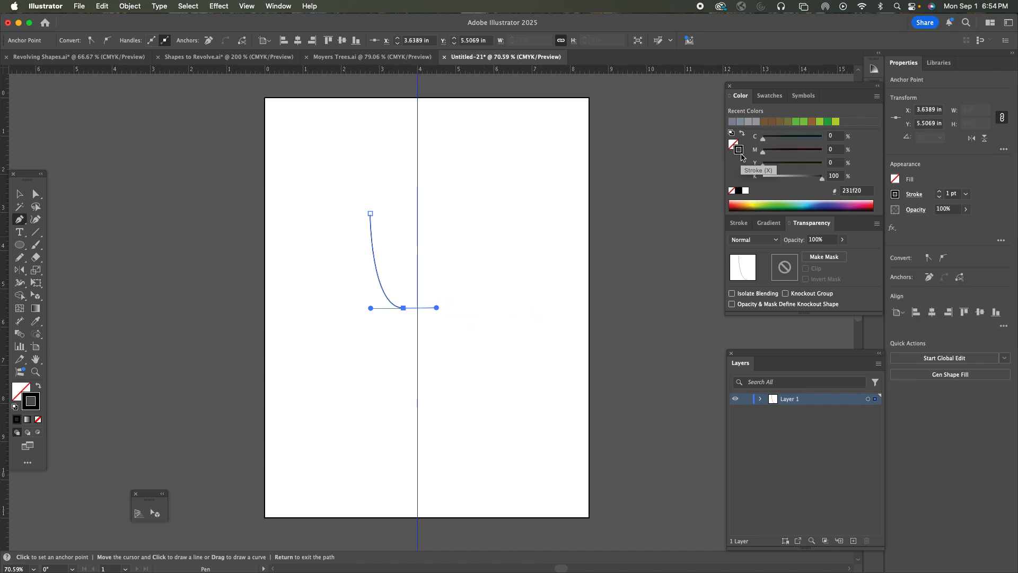
{"action": "left_click", "coordinate": [760, 201]}
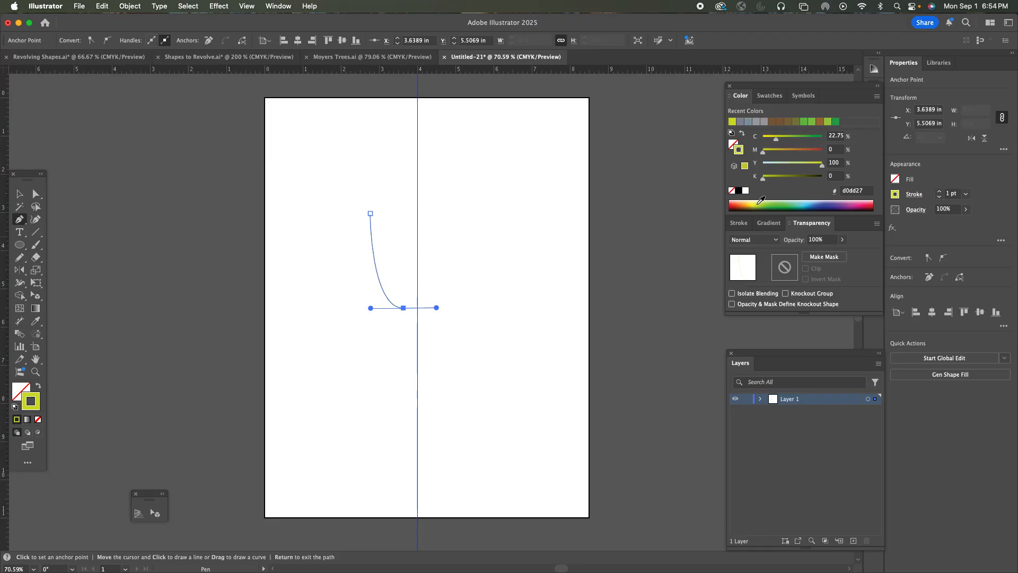
{"action": "left_click", "coordinate": [769, 142]}
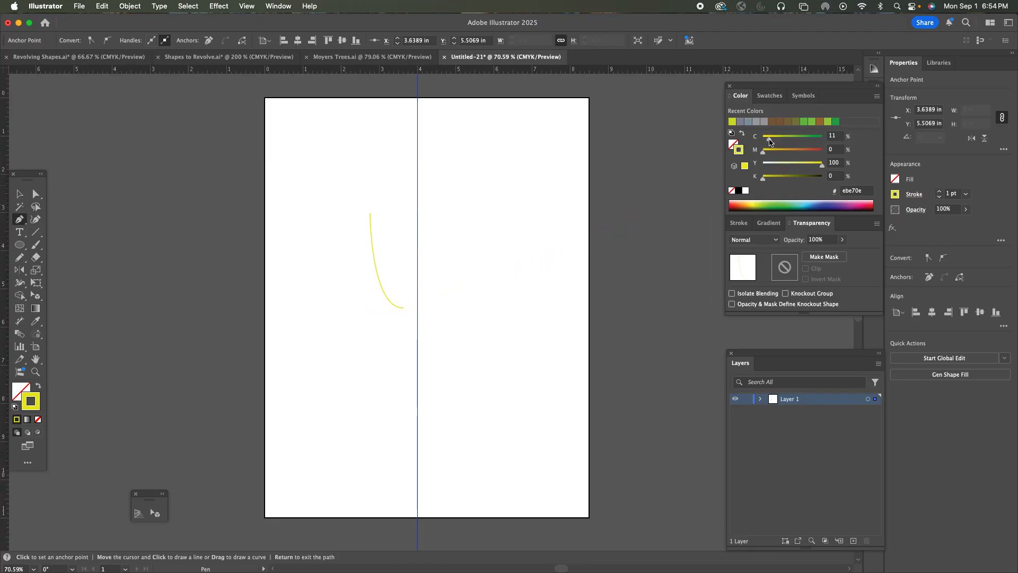
{"action": "left_click", "coordinate": [773, 153]}
{"action": "key", "text": "Return"}
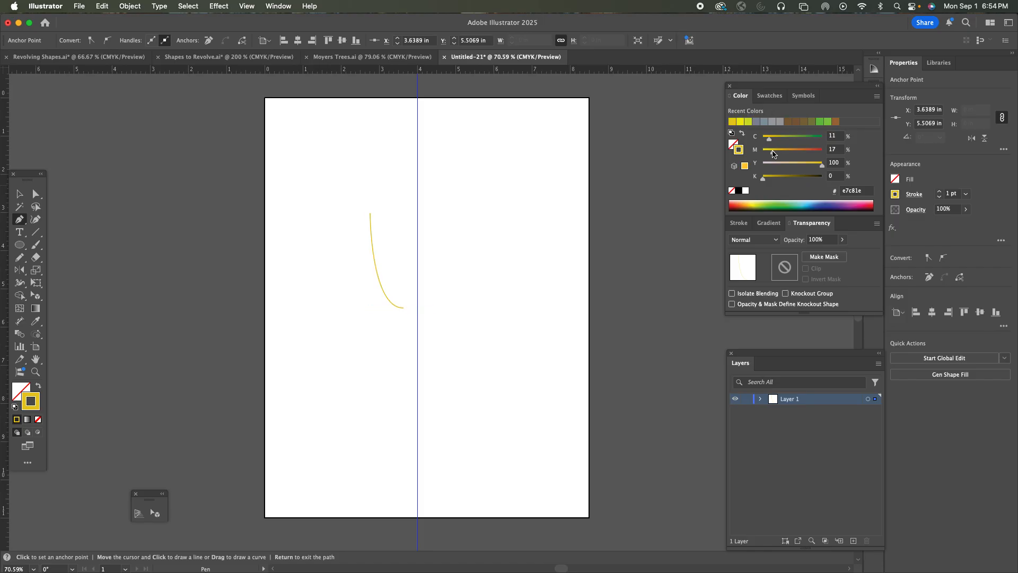
Continue the path with a small curved notch below the bowl, ending at about X 3.81, Y 5.79 in without an outgoing handle
{"action": "left_click", "coordinate": [404, 307]}
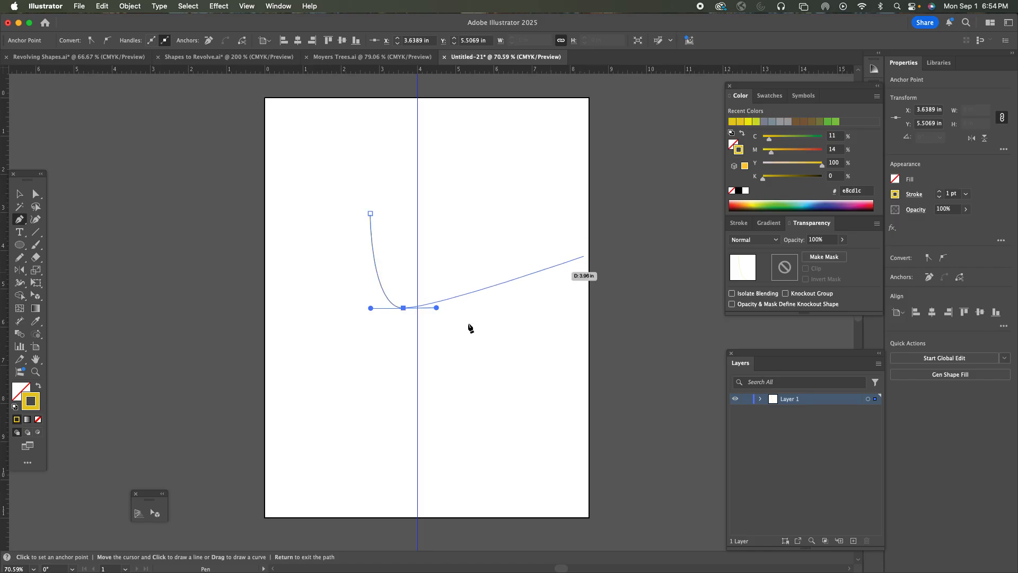
{"action": "left_click", "coordinate": [404, 308]}
{"action": "left_click_drag", "start_coordinate": [413, 323], "coordinate": [422, 323]}
{"action": "key", "text": "super+z"}
{"action": "left_click_drag", "start_coordinate": [414, 323], "coordinate": [422, 323]}
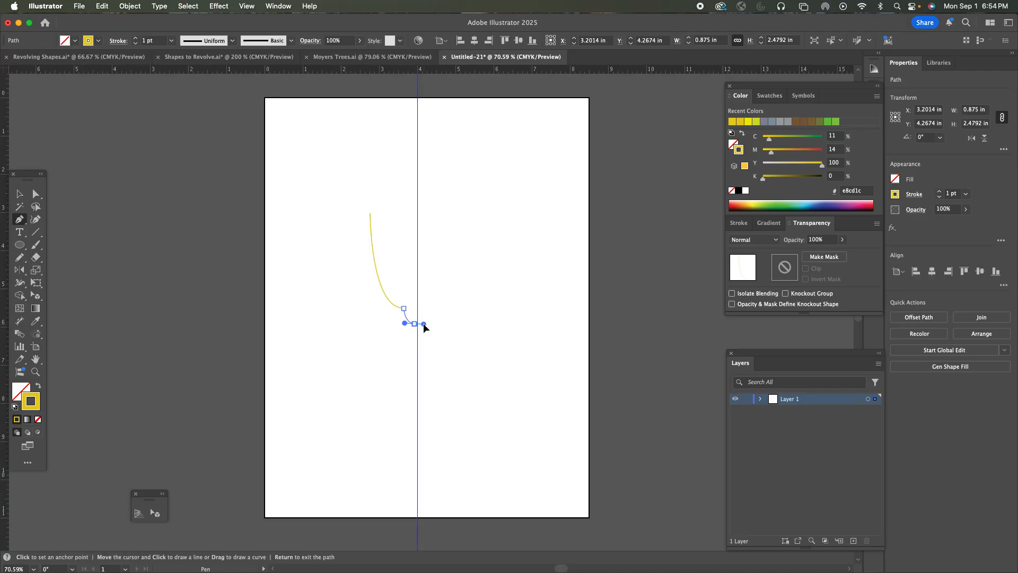
{"action": "key", "text": "super+z"}
{"action": "left_click_drag", "start_coordinate": [410, 322], "coordinate": [417, 324]}
{"action": "key", "text": "super+z"}
{"action": "left_click_drag", "start_coordinate": [411, 318], "coordinate": [417, 319]}
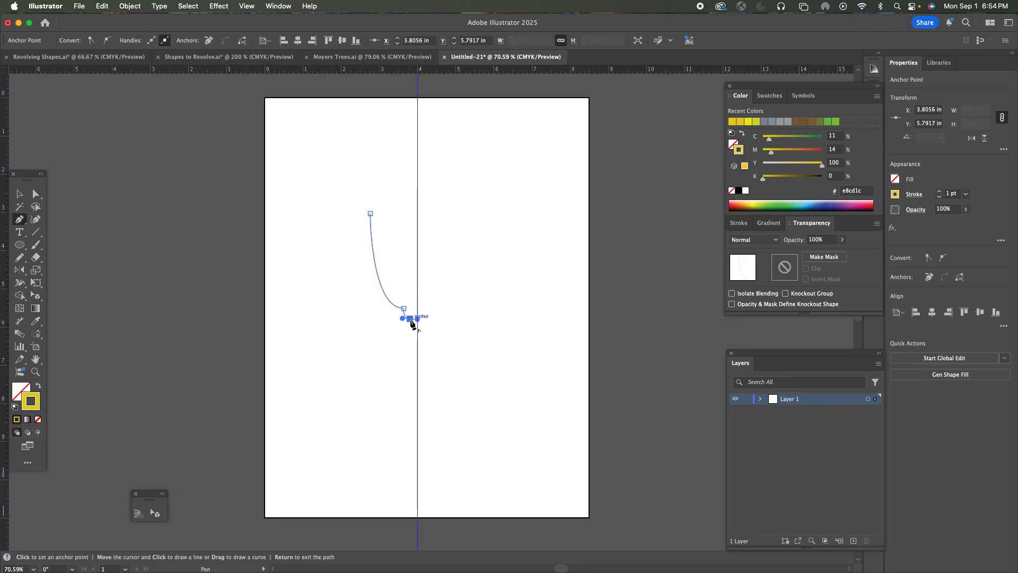
{"action": "left_click", "coordinate": [409, 319]}
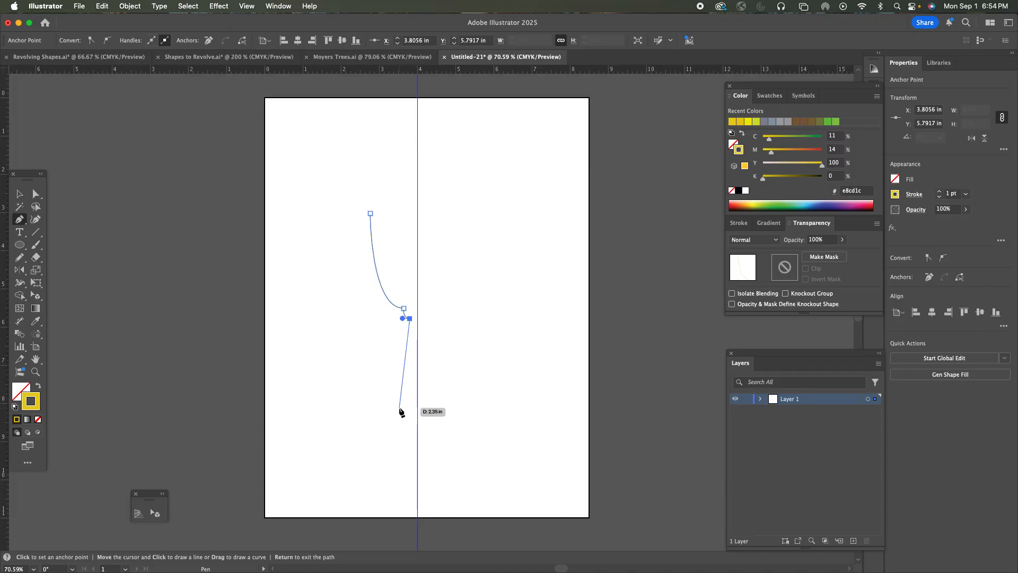
Draw the long curved stem down to about X 3.53, Y 8.13 in and a short flare to about X 3.30, Y 8.33 in
{"action": "left_click_drag", "start_coordinate": [400, 408], "coordinate": [381, 435]}
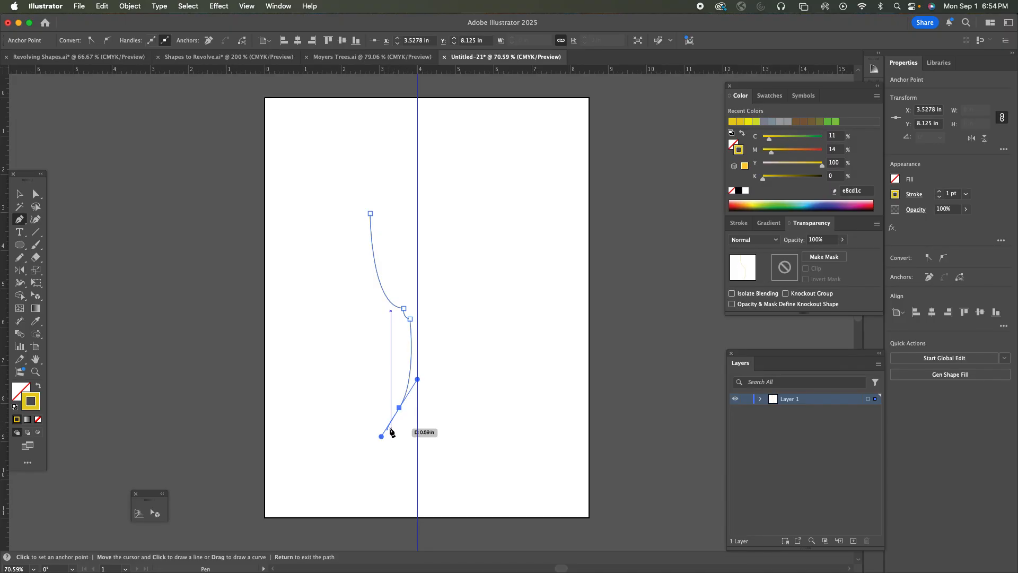
{"action": "left_click", "coordinate": [400, 408]}
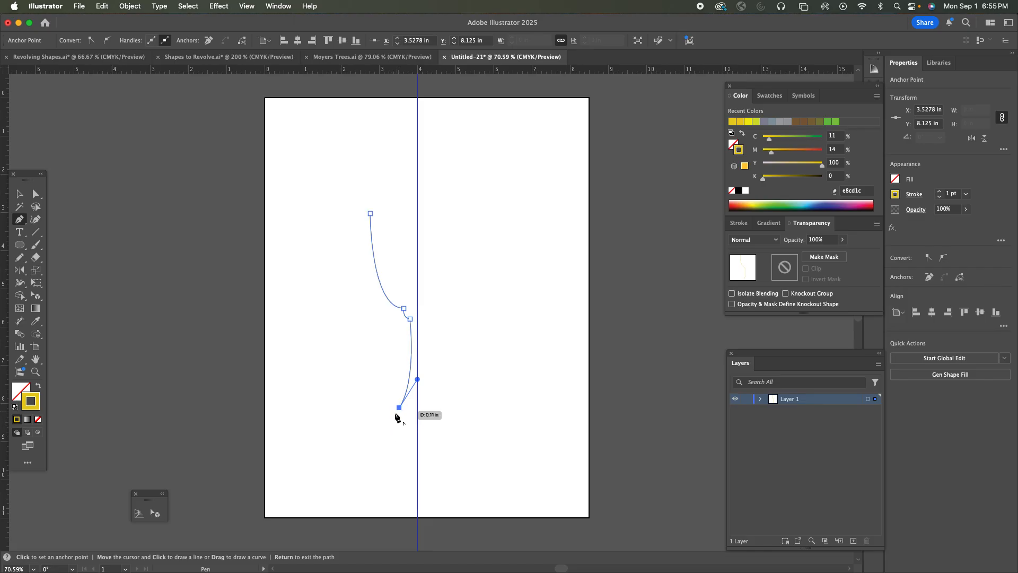
{"action": "left_click_drag", "start_coordinate": [390, 417], "coordinate": [389, 422]}
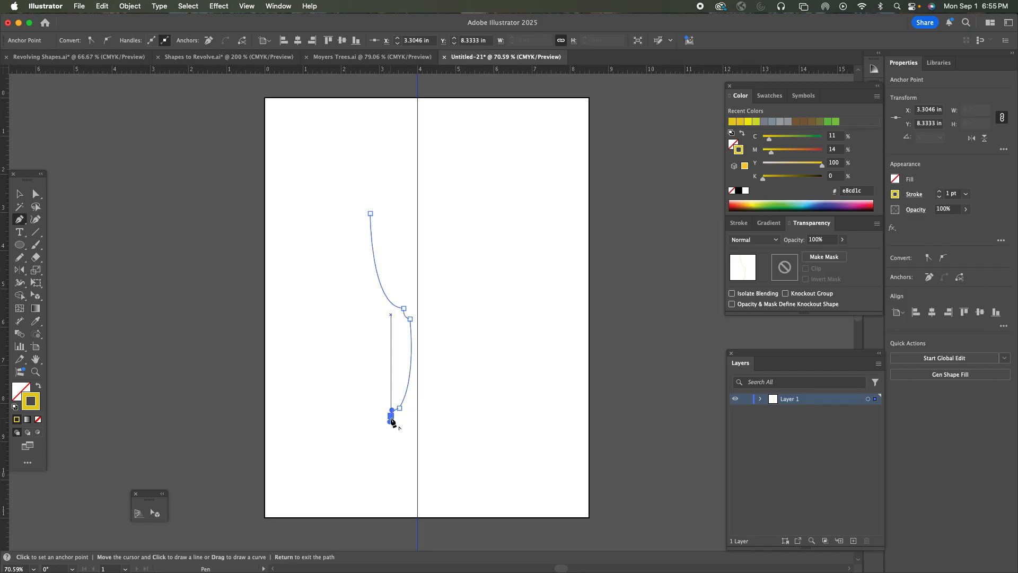
{"action": "key", "text": "super+z"}
{"action": "left_click", "coordinate": [391, 417]}
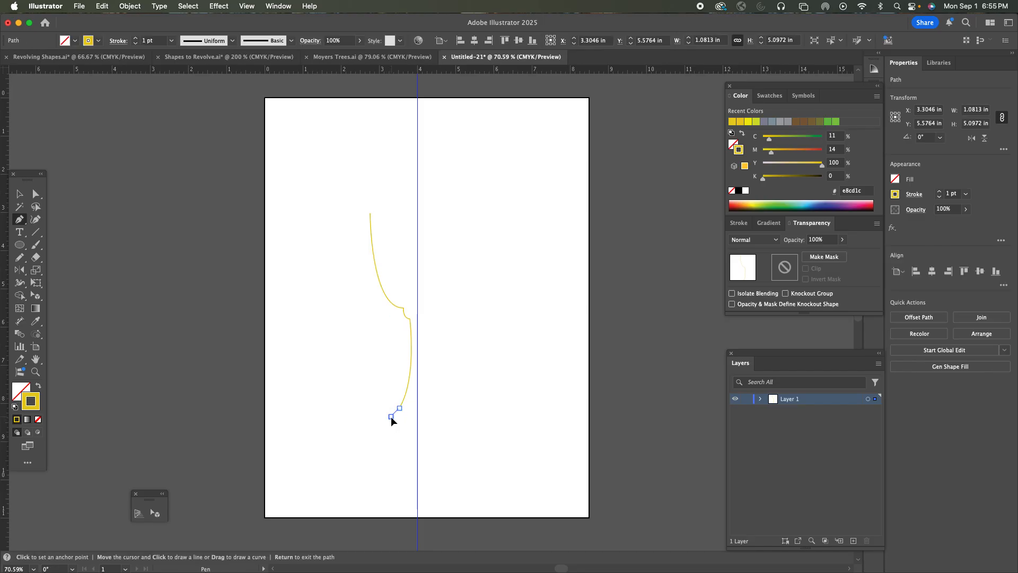
Add the sloping foot out to about X 2.76, Y 8.64 in and a flat bottom line ending on the 4 in guide
{"action": "left_click_drag", "start_coordinate": [390, 420], "coordinate": [370, 427]}
{"action": "left_click", "coordinate": [371, 427]}
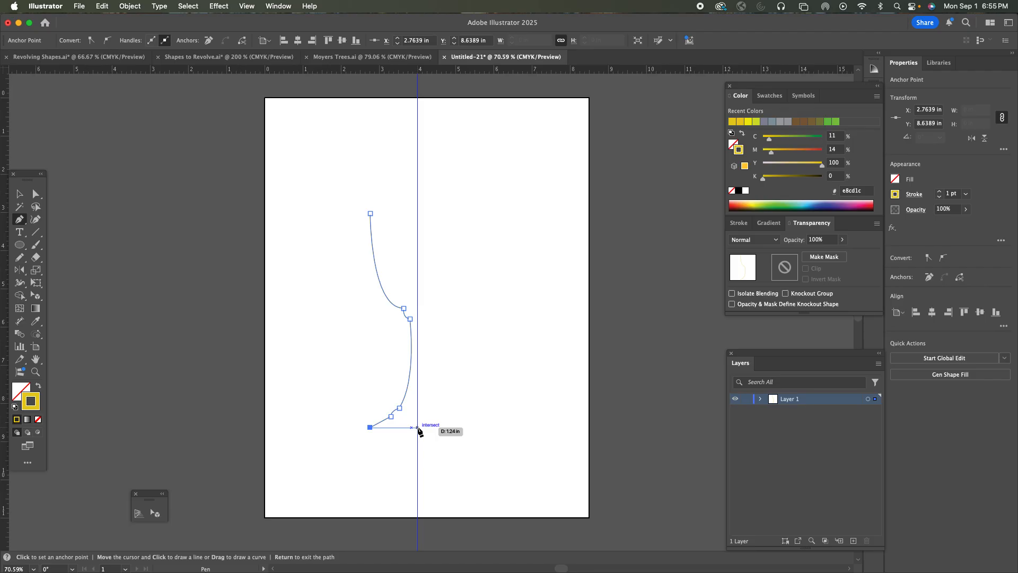
{"action": "left_click", "coordinate": [417, 428]}
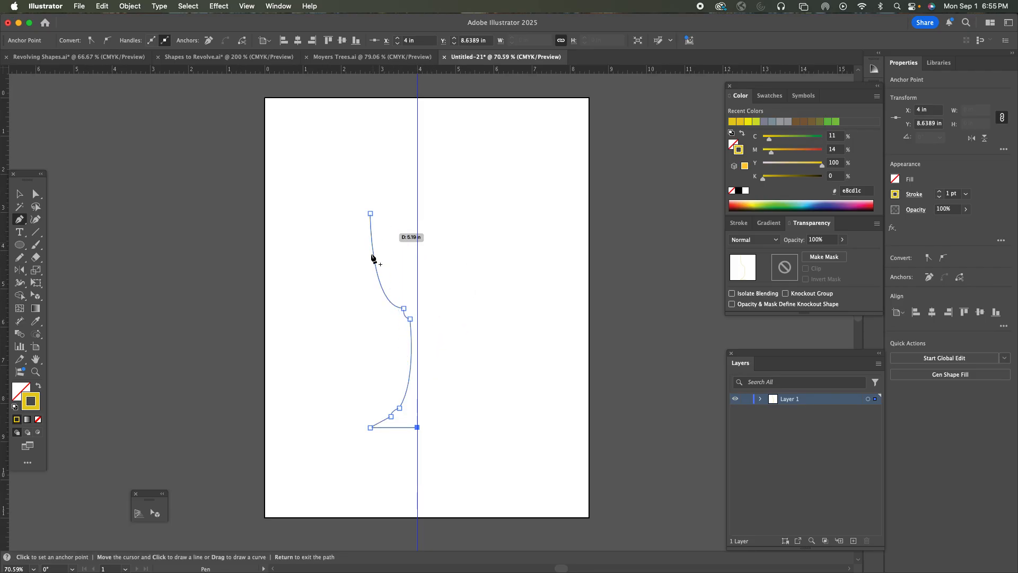
{"action": "key", "text": "super"}
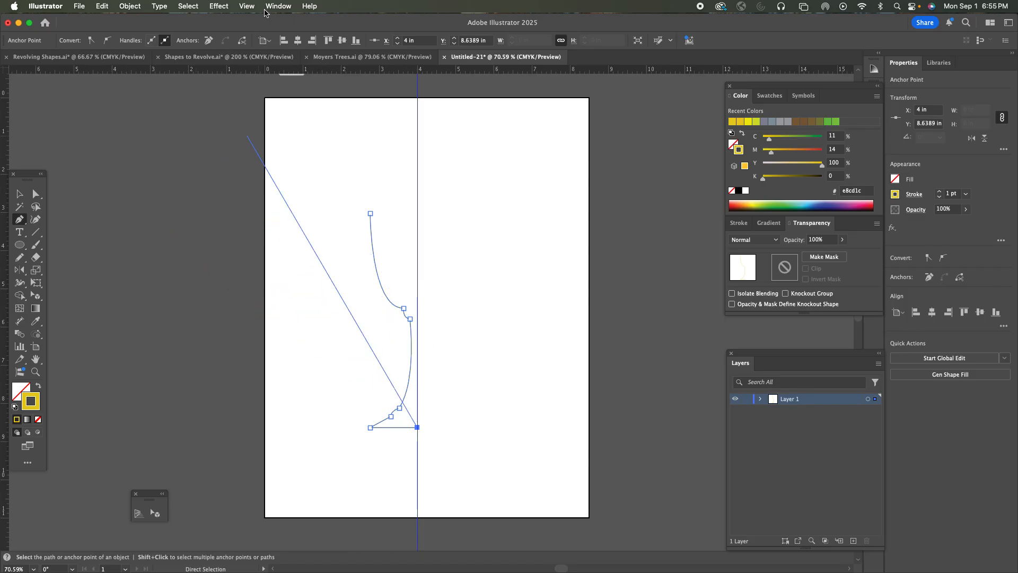
{"action": "left_click", "coordinate": [247, 7]}
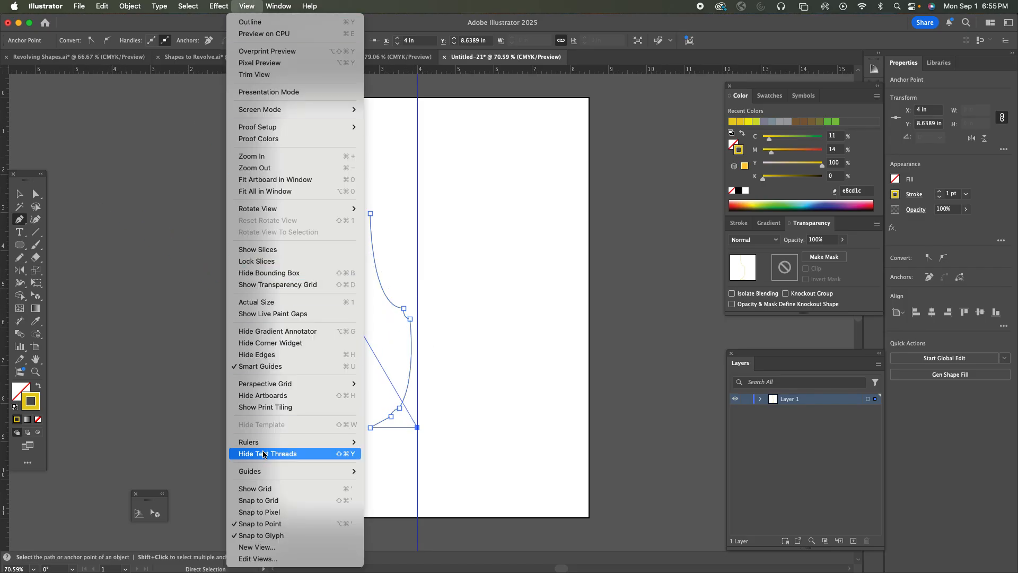
{"action": "mouse_move", "coordinate": [268, 474]}
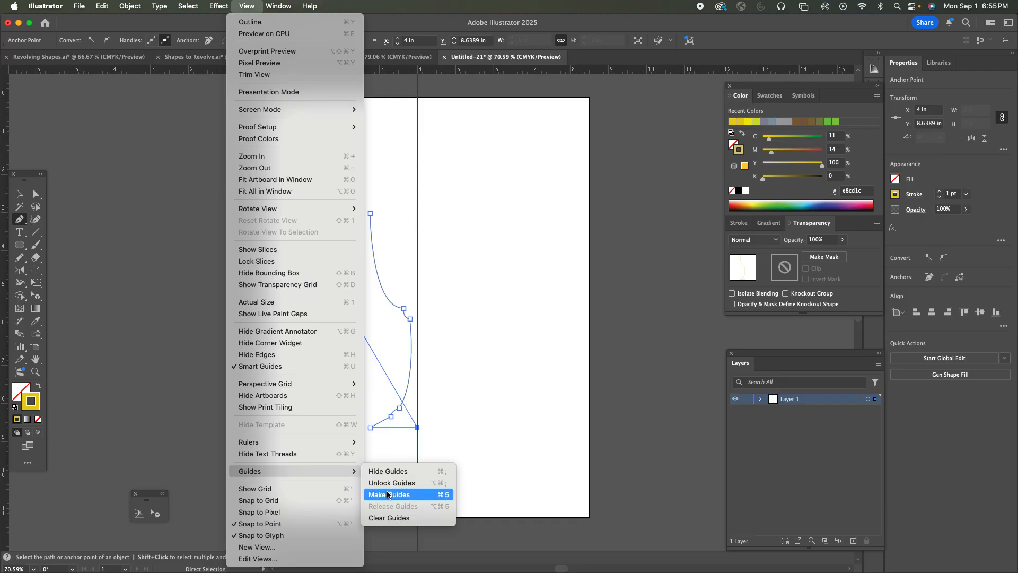
{"action": "left_click", "coordinate": [18, 194]}
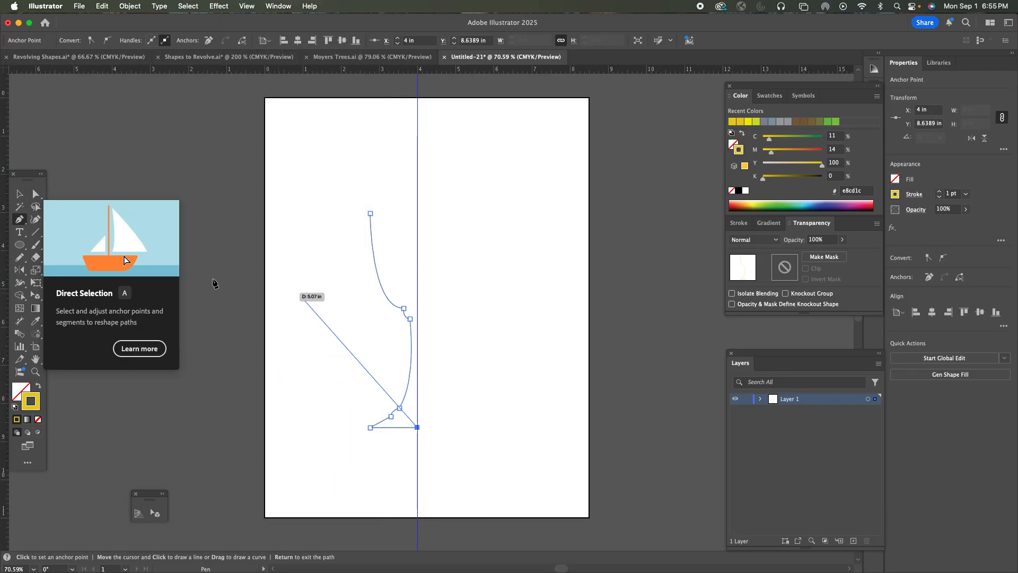
Move the stem's lower anchor point to about X 3.62, Y 7.95 in and shift its upper handle slightly onto the guide
{"action": "left_click", "coordinate": [34, 192]}
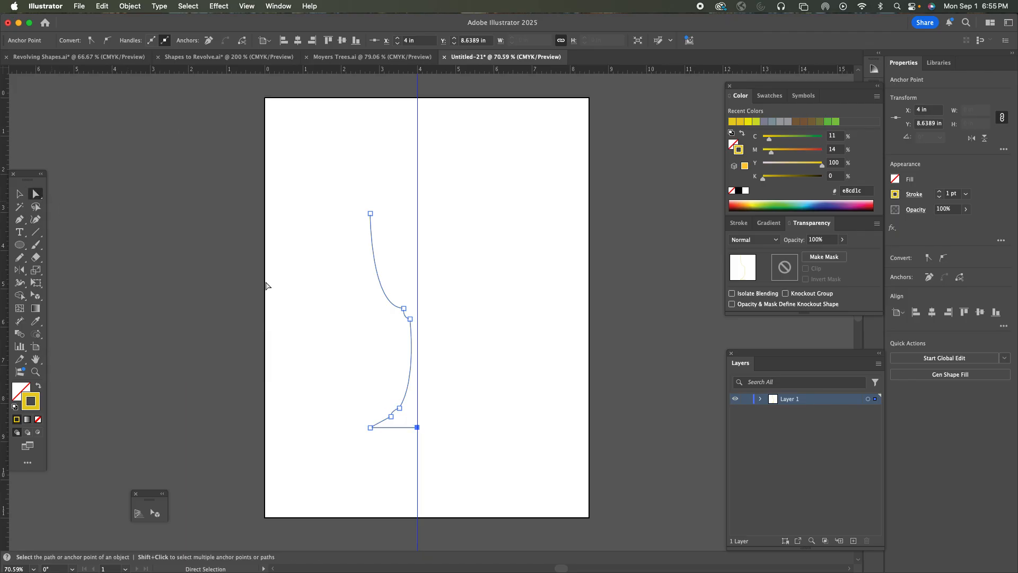
{"action": "left_click", "coordinate": [501, 370]}
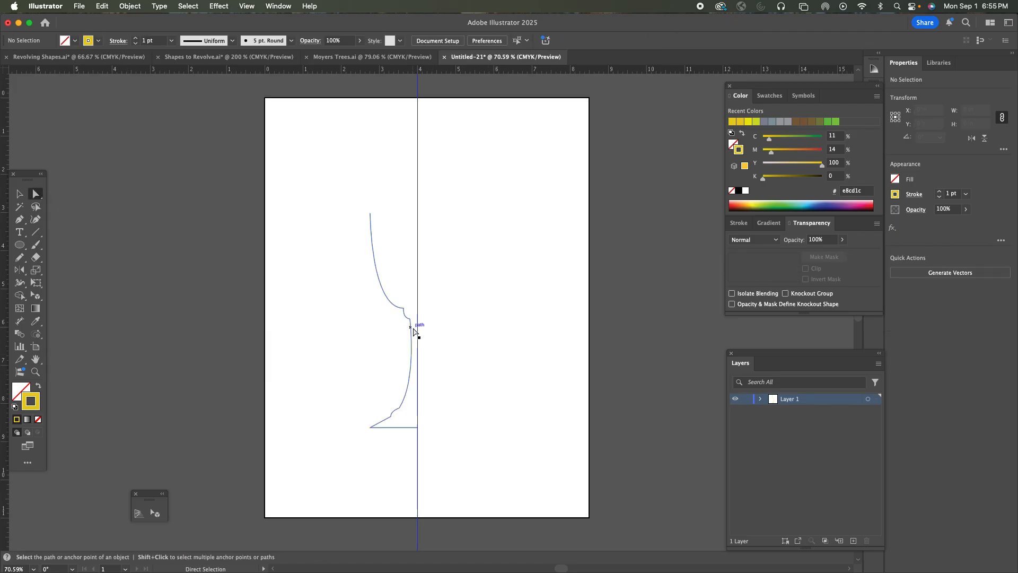
{"action": "left_click", "coordinate": [399, 408]}
{"action": "left_click_drag", "start_coordinate": [401, 409], "coordinate": [421, 373]}
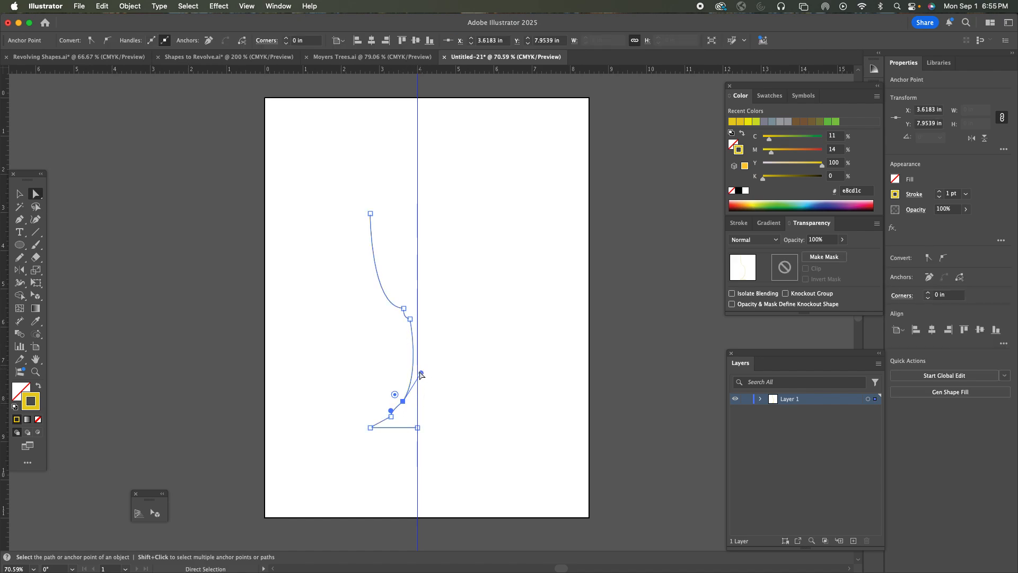
{"action": "left_click", "coordinate": [413, 371]}
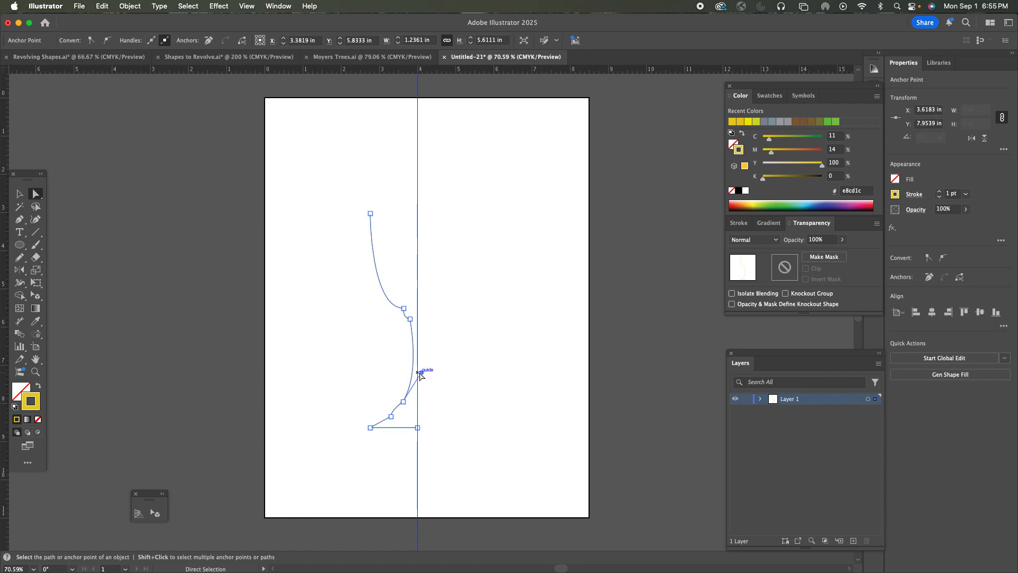
{"action": "left_click_drag", "start_coordinate": [415, 373], "coordinate": [416, 373]}
Move the anchor point at the top of the stem slightly closer to the guide with Direct Selection, and deselect the path
{"action": "key", "text": "z"}
{"action": "left_click", "coordinate": [408, 358]}
{"action": "left_click", "coordinate": [475, 303]}
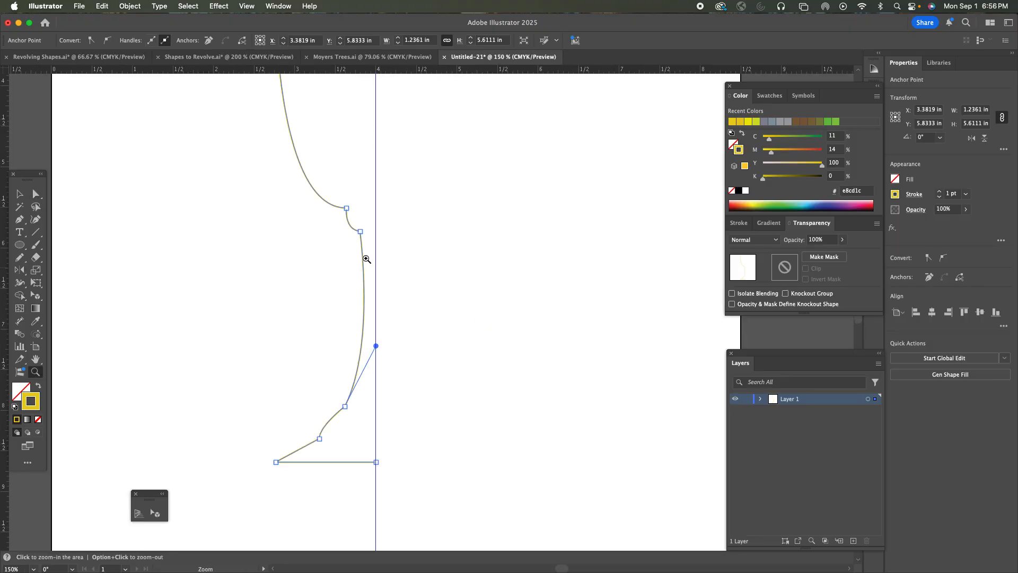
{"action": "key", "text": "a"}
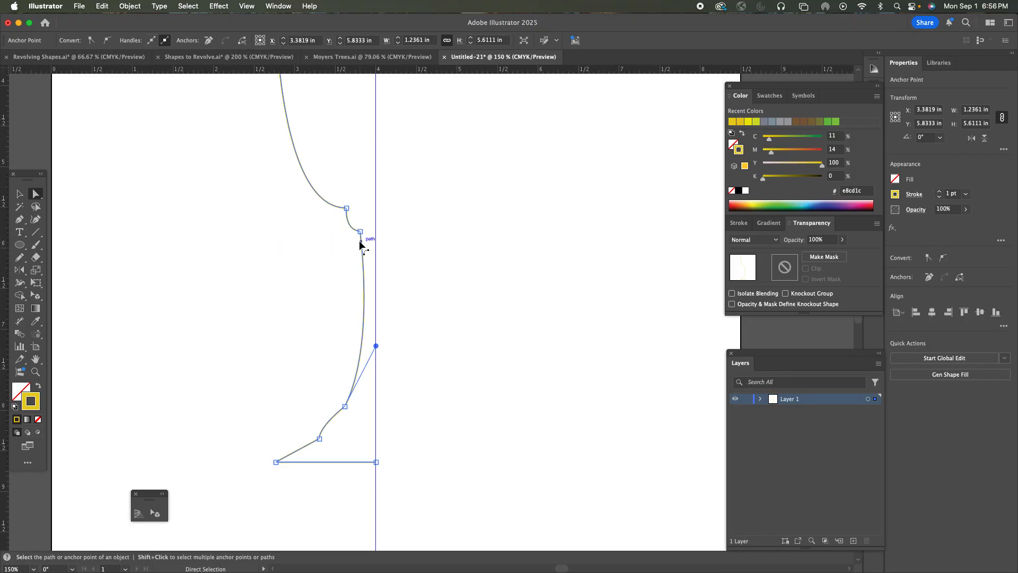
{"action": "left_click", "coordinate": [361, 232]}
{"action": "left_click_drag", "start_coordinate": [363, 232], "coordinate": [369, 229]}
{"action": "left_click", "coordinate": [419, 278]}
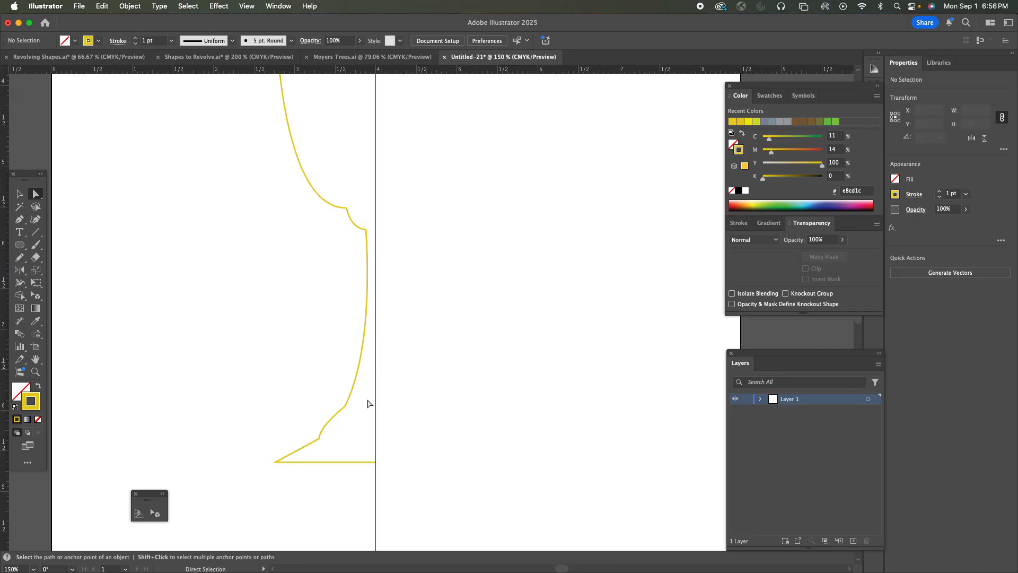
Move the anchor point at the bottom of the stem down to about X 3.62, Y 8.06 in and deselect the path
{"action": "left_click_drag", "start_coordinate": [346, 408], "coordinate": [345, 415]}
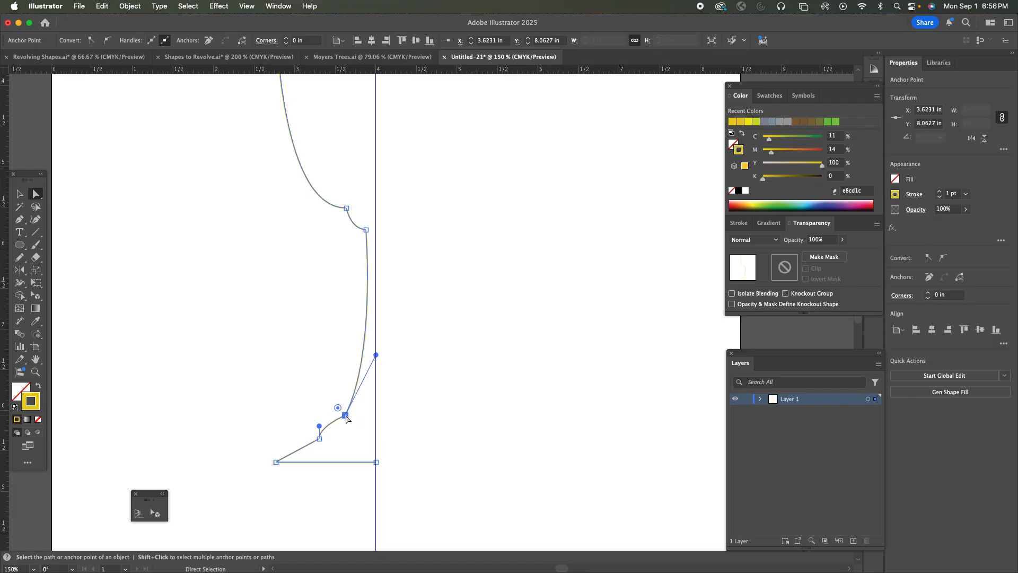
{"action": "left_click", "coordinate": [415, 389]}
Draw a horizontal line about 1.21 in long from the bowl's curve to the guide, at about Y 3.52 in
{"action": "mouse_move", "coordinate": [448, 302]}
{"action": "left_mouse_down"}
{"action": "mouse_move", "coordinate": [449, 422]}
{"action": "mouse_move", "coordinate": [441, 324]}
{"action": "left_mouse_up"}
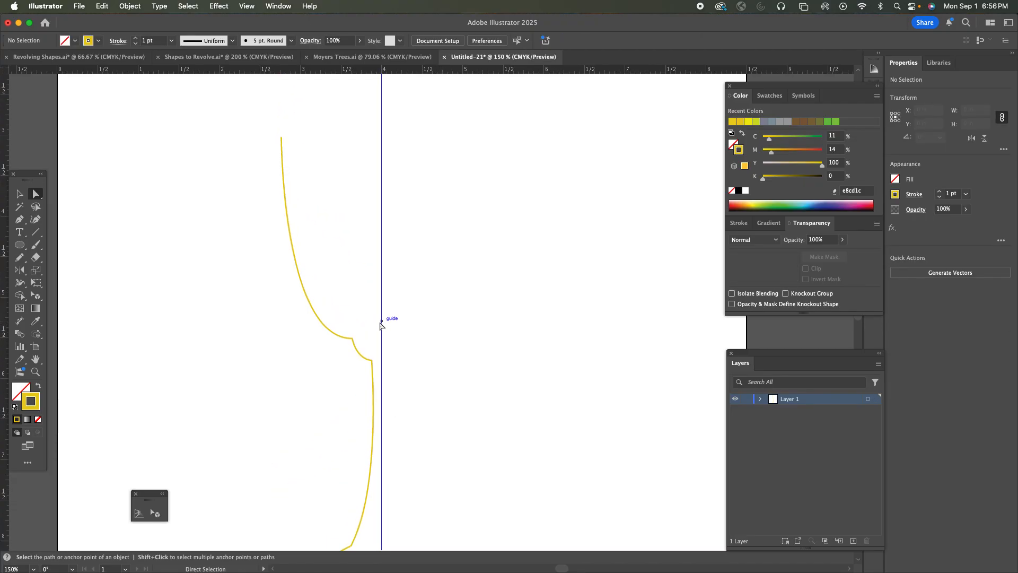
{"action": "left_click", "coordinate": [36, 231]}
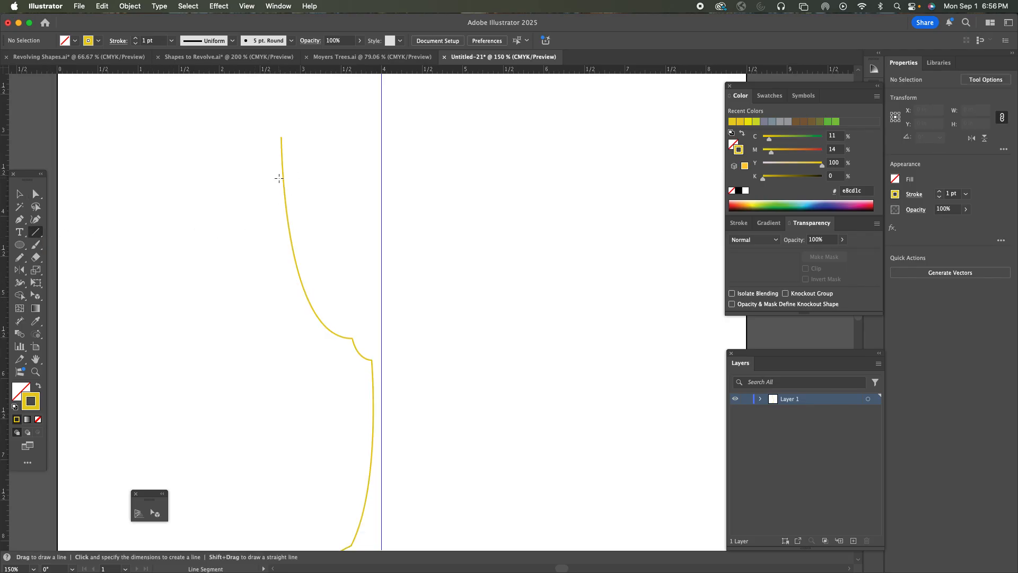
{"action": "left_click_drag", "start_coordinate": [283, 176], "coordinate": [381, 177]}
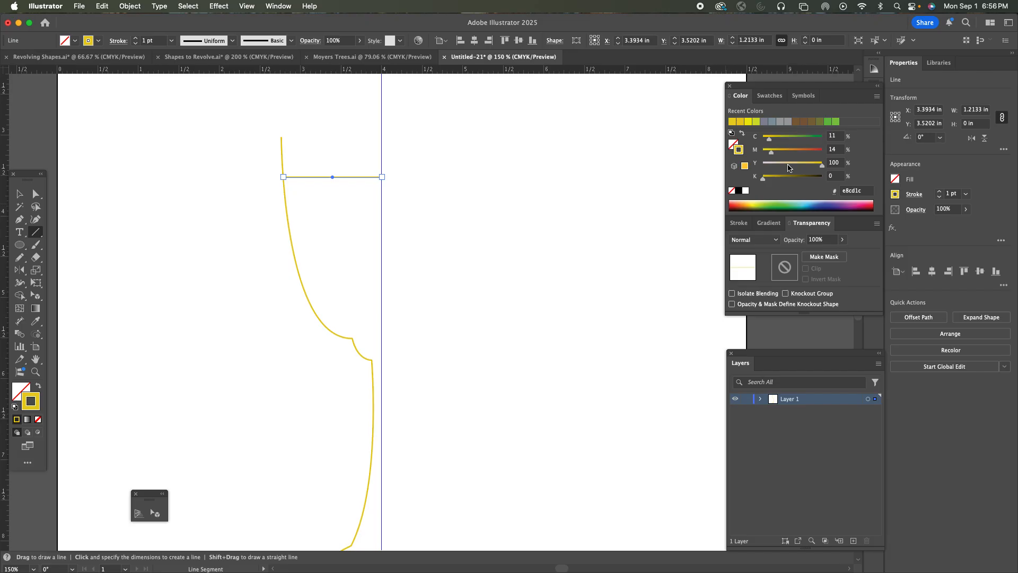
Recolor the horizontal line's stroke to light blue, C 41, M 25, Y 4, K 0, and deselect it
{"action": "left_click", "coordinate": [765, 165]}
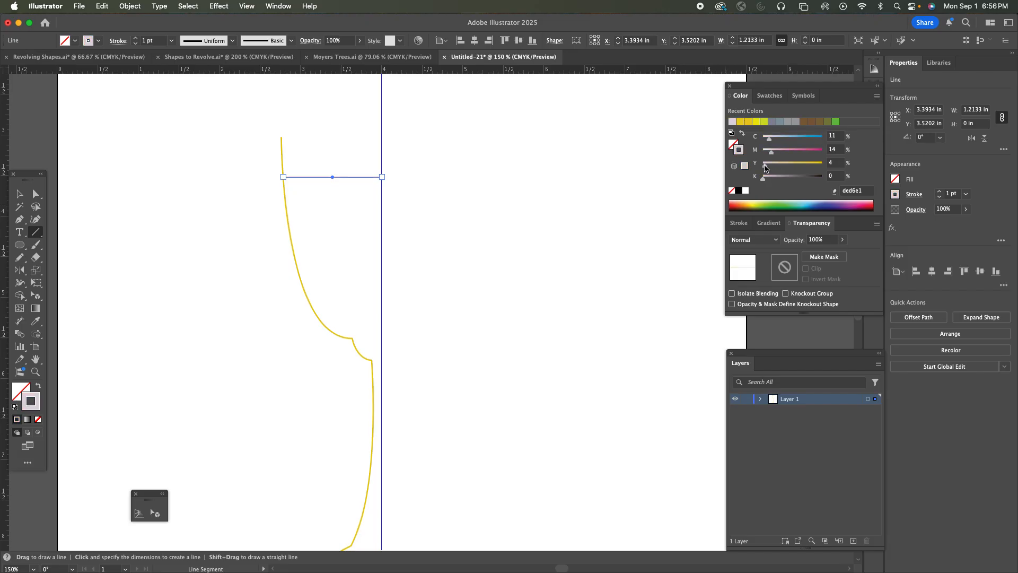
{"action": "left_click", "coordinate": [789, 138]}
{"action": "left_click_drag", "start_coordinate": [788, 139], "coordinate": [787, 139]}
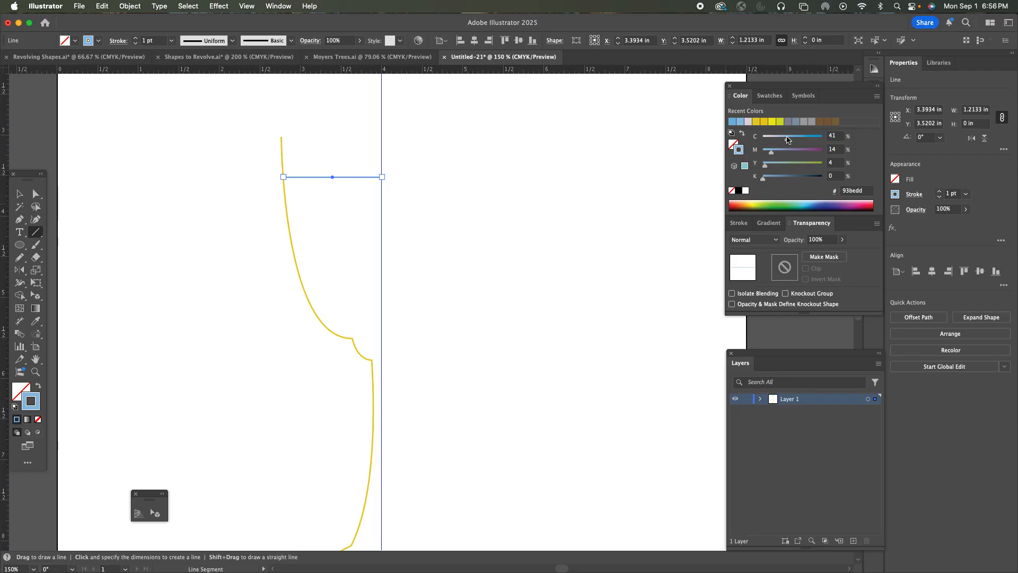
{"action": "left_click", "coordinate": [777, 150]}
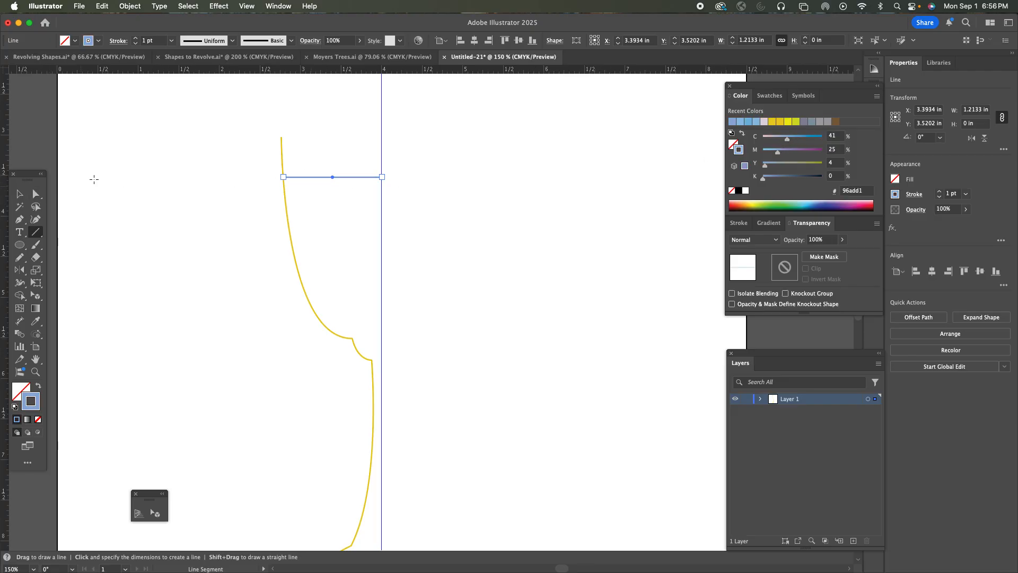
{"action": "left_click", "coordinate": [738, 224]}
{"action": "key", "text": "v"}
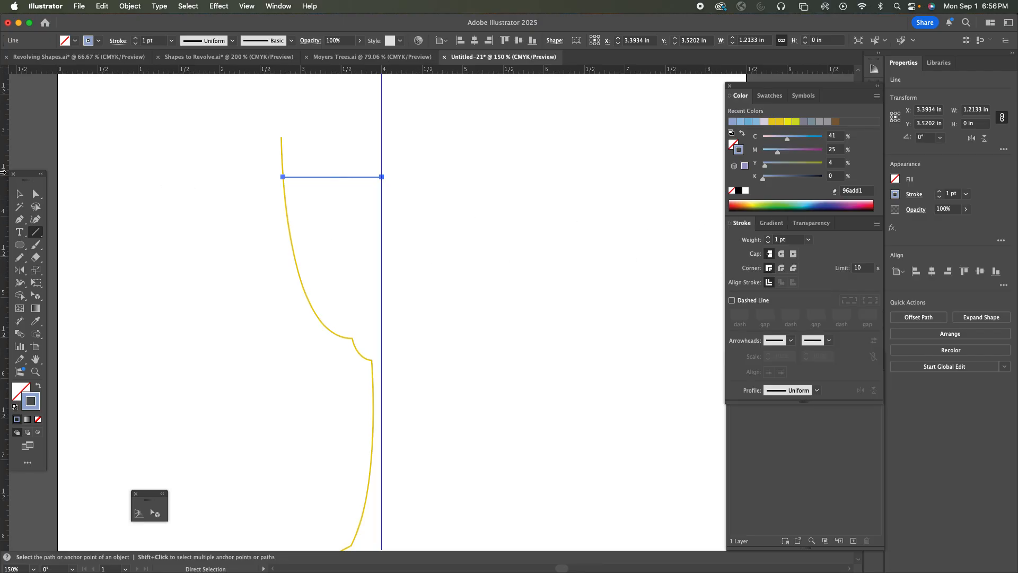
{"action": "left_click", "coordinate": [432, 249]}
Select the goblet profile together with the blue liquid line and group them
{"action": "key", "text": "a"}
{"action": "key", "text": "super+minus"}
{"action": "key", "text": "super+minus"}
{"action": "key", "text": "v"}
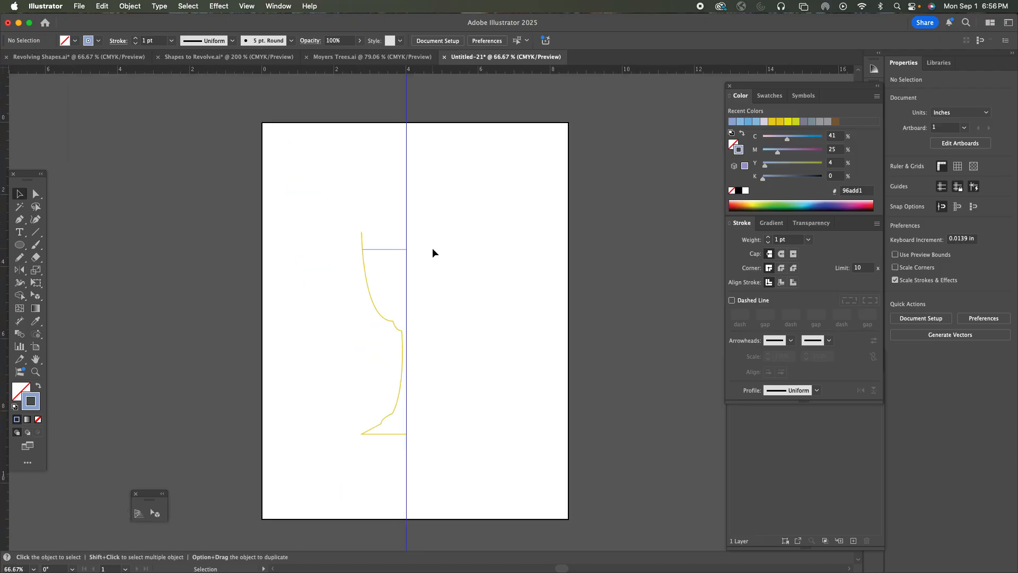
{"action": "left_click_drag", "start_coordinate": [333, 221], "coordinate": [420, 443]}
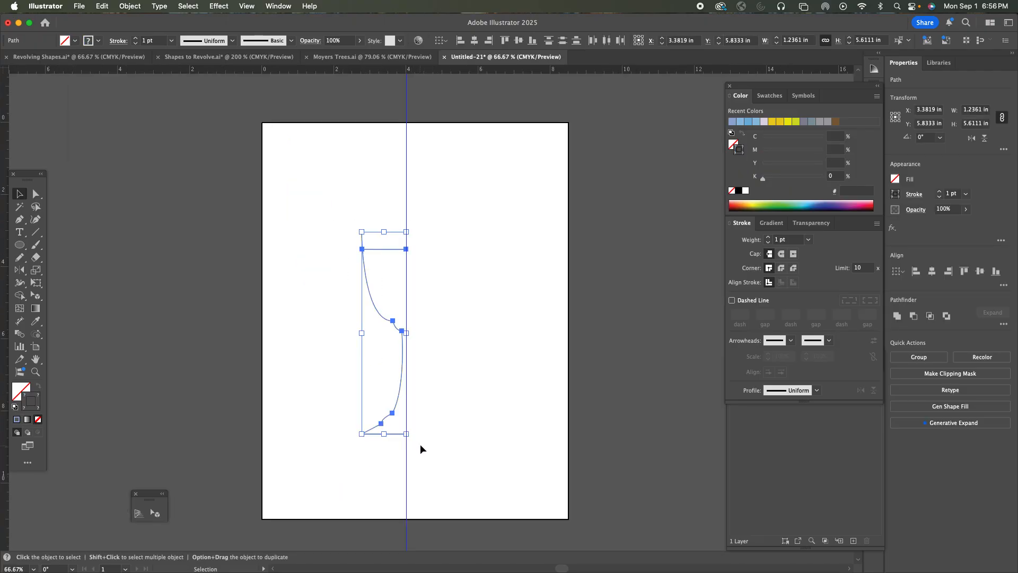
{"action": "key", "text": "a"}
{"action": "key", "text": "v"}
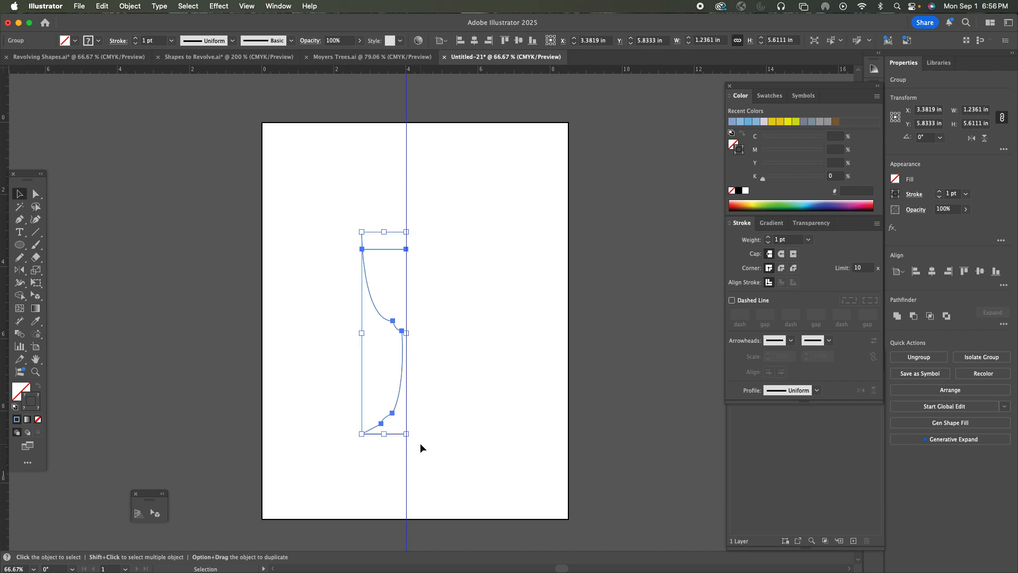
Apply the 3D Revolve effect to the group with the offset direction from the Right Edge
{"action": "left_click", "coordinate": [218, 7]}
{"action": "mouse_move", "coordinate": [239, 81]}
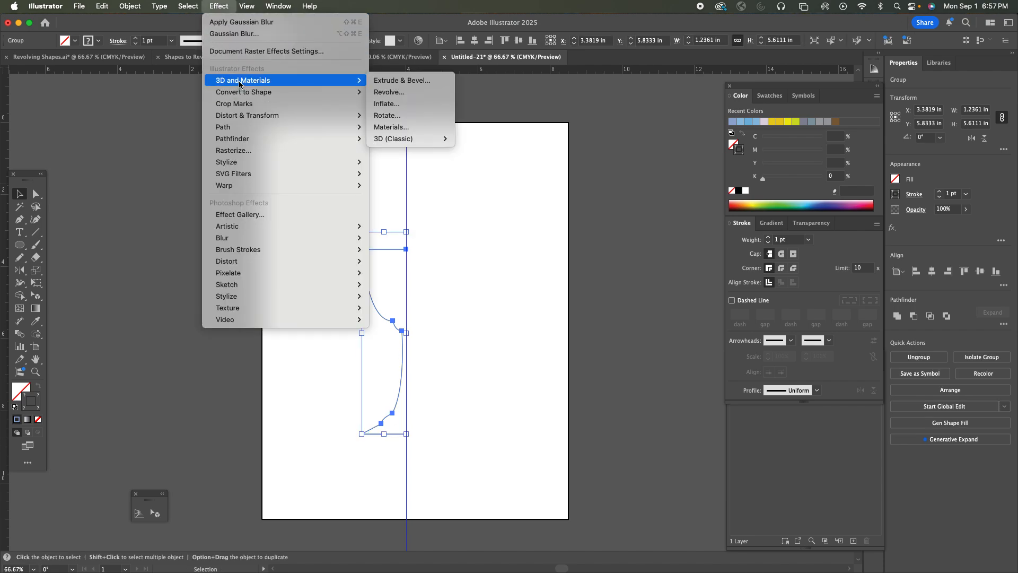
{"action": "left_click", "coordinate": [386, 94]}
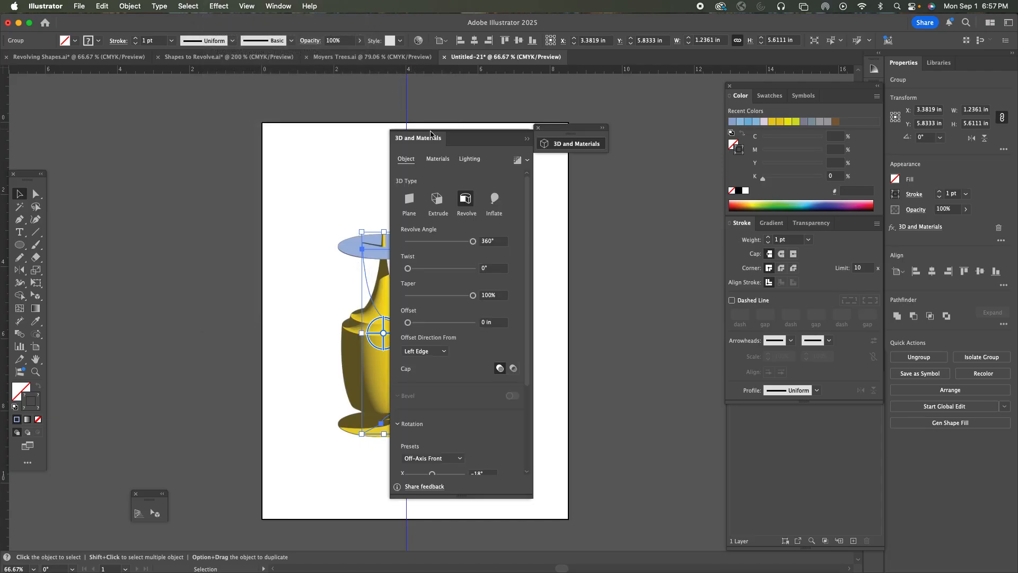
{"action": "left_click_drag", "start_coordinate": [496, 143], "coordinate": [583, 143]}
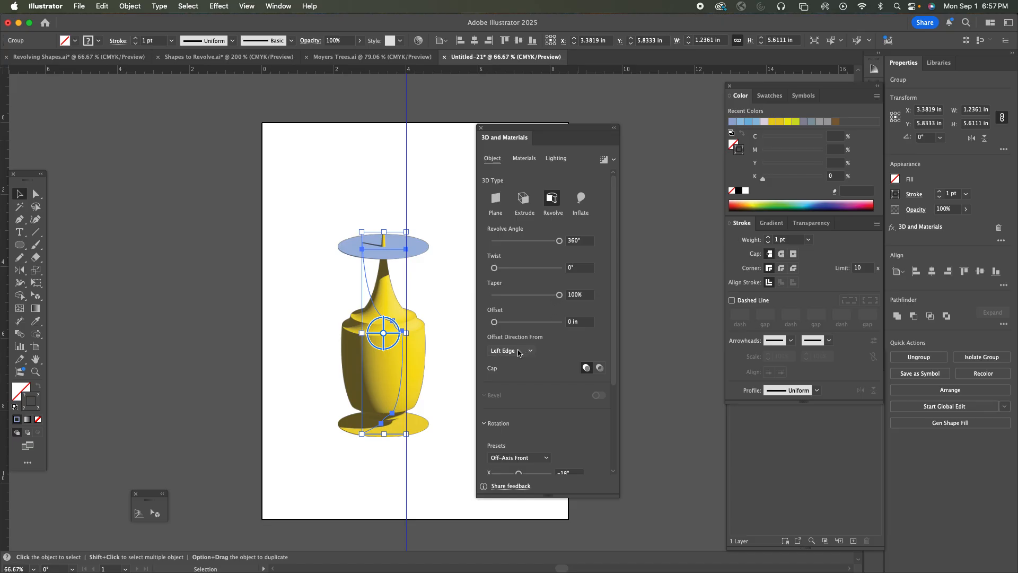
{"action": "left_click", "coordinate": [518, 352]}
{"action": "left_click", "coordinate": [515, 374]}
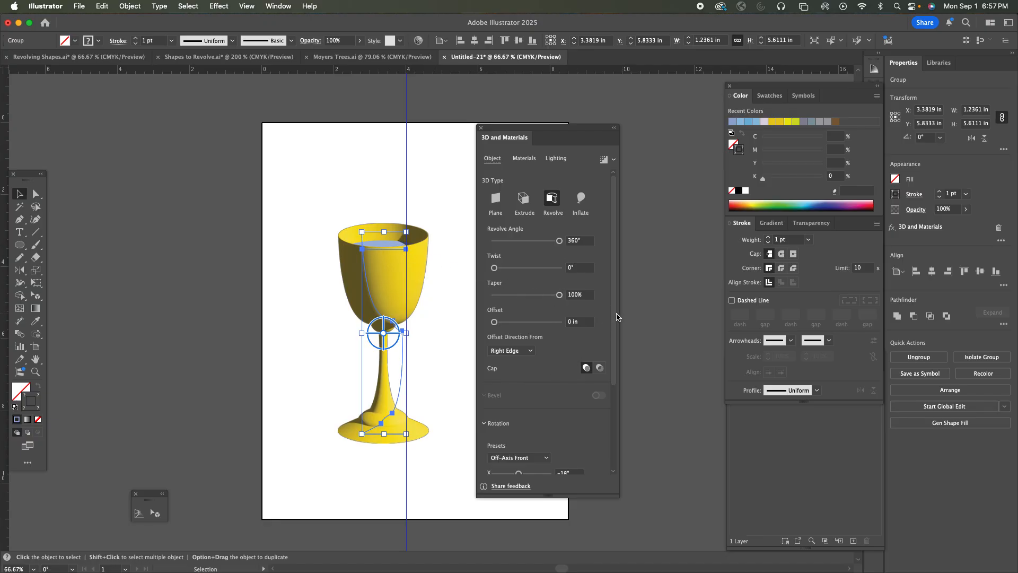
Set the goblet's 3D rotation preset to Isometric Left and its perspective to 12°
{"action": "scroll", "coordinate": [617, 317], "scroll_direction": "down", "scroll_amount": 5}
{"action": "left_click", "coordinate": [531, 337]}
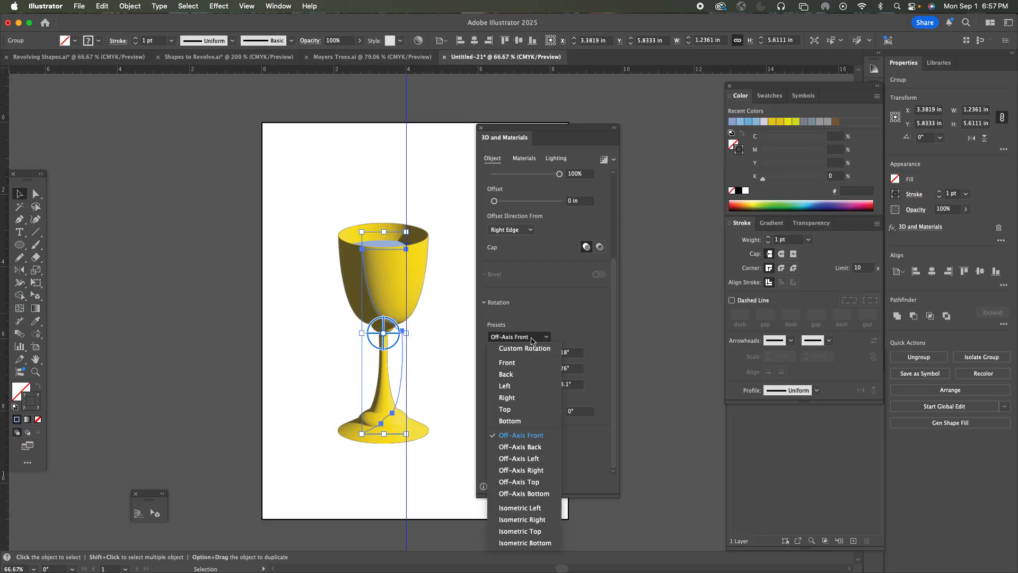
{"action": "left_click", "coordinate": [520, 508]}
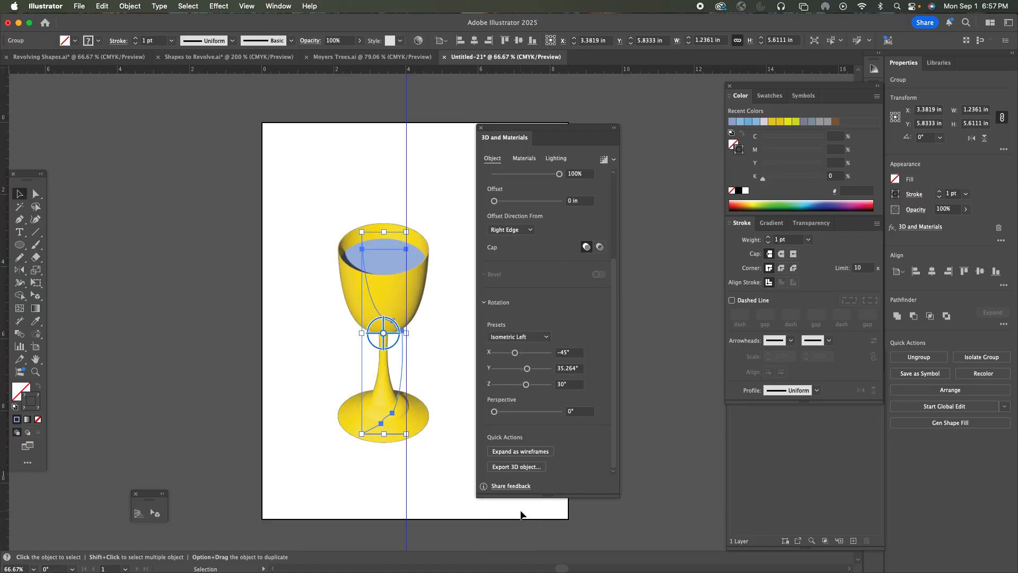
{"action": "left_click_drag", "start_coordinate": [495, 412], "coordinate": [499, 412]}
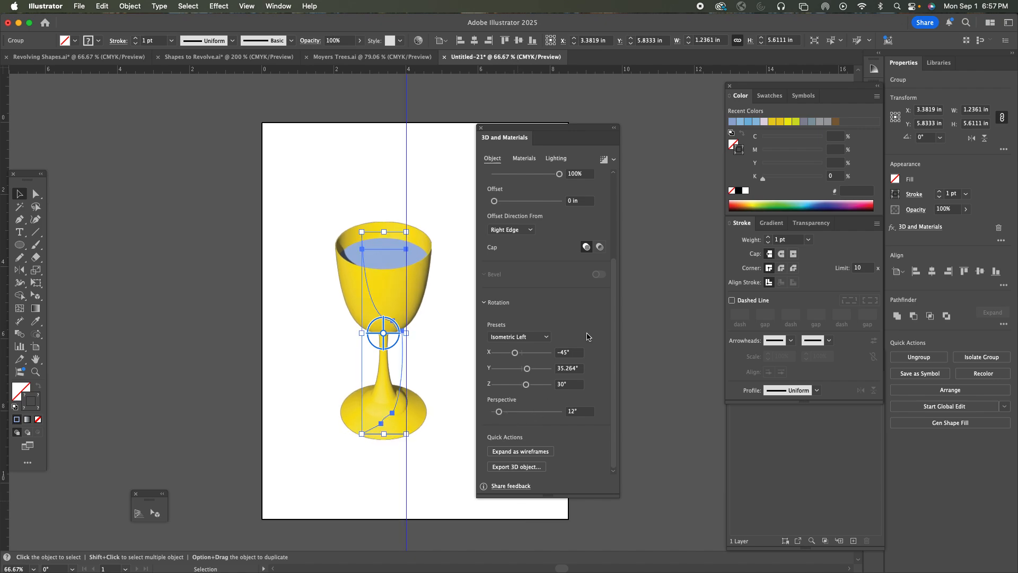
Reposition Light 1 toward the goblet's upper left, at about -151.6° rotation and 41.5° height
{"action": "left_click", "coordinate": [524, 160]}
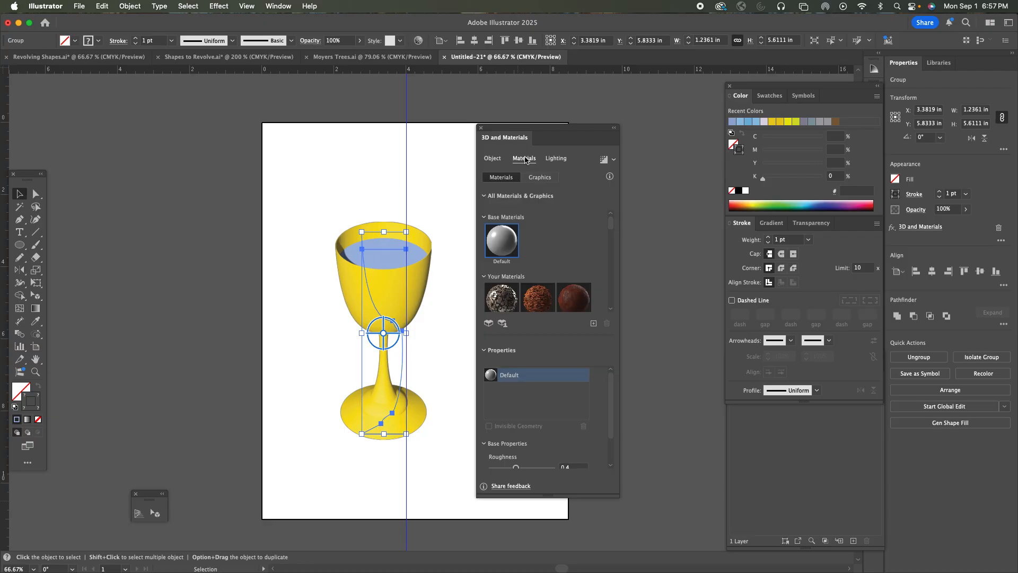
{"action": "left_click", "coordinate": [554, 159]}
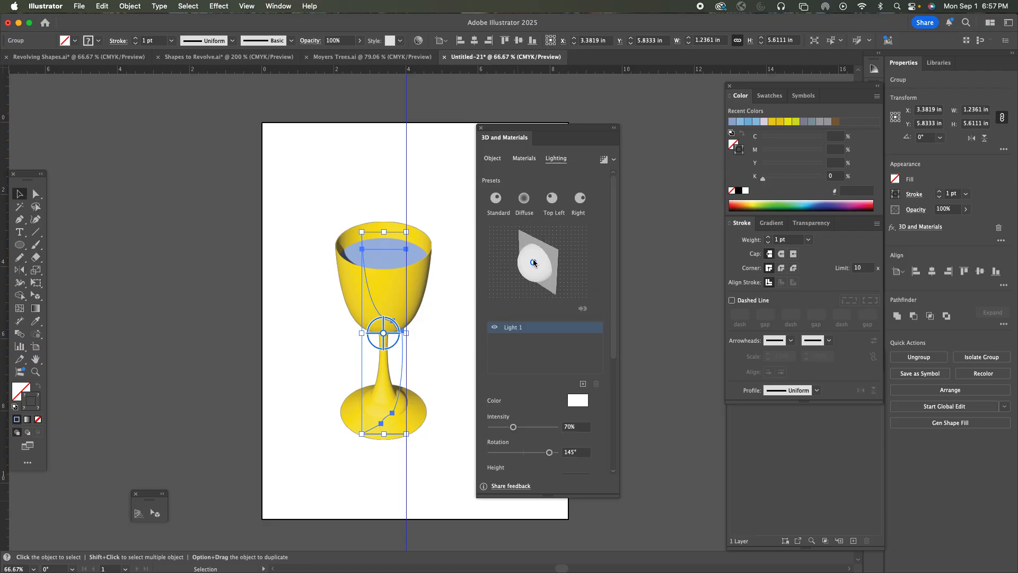
{"action": "left_click_drag", "start_coordinate": [533, 261], "coordinate": [523, 256]}
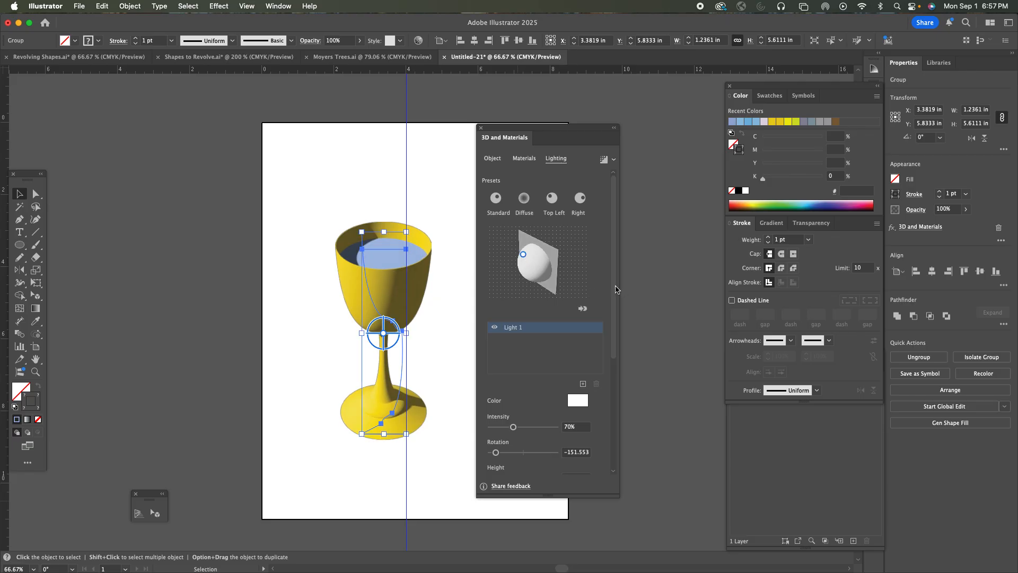
{"action": "left_click_drag", "start_coordinate": [614, 290], "coordinate": [614, 303]}
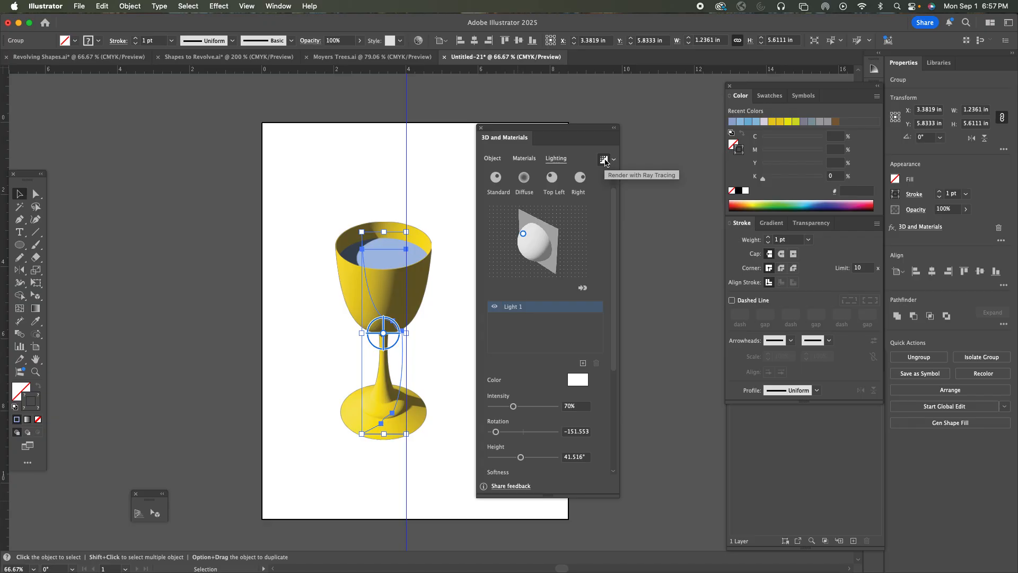
Preview the goblet rendered with ray tracing and switch ray tracing back off
{"action": "left_click", "coordinate": [604, 160]}
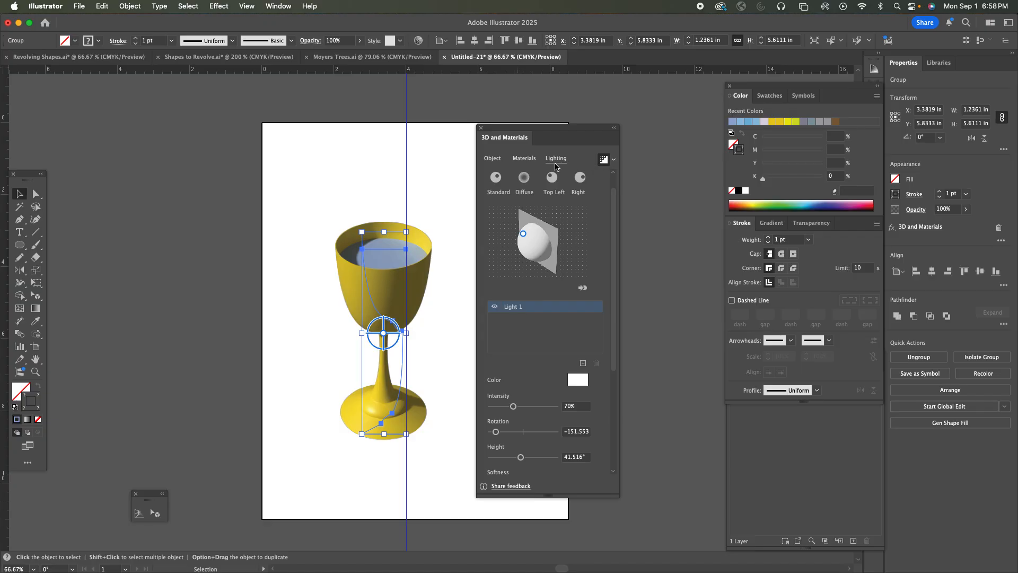
{"action": "left_click", "coordinate": [525, 159]}
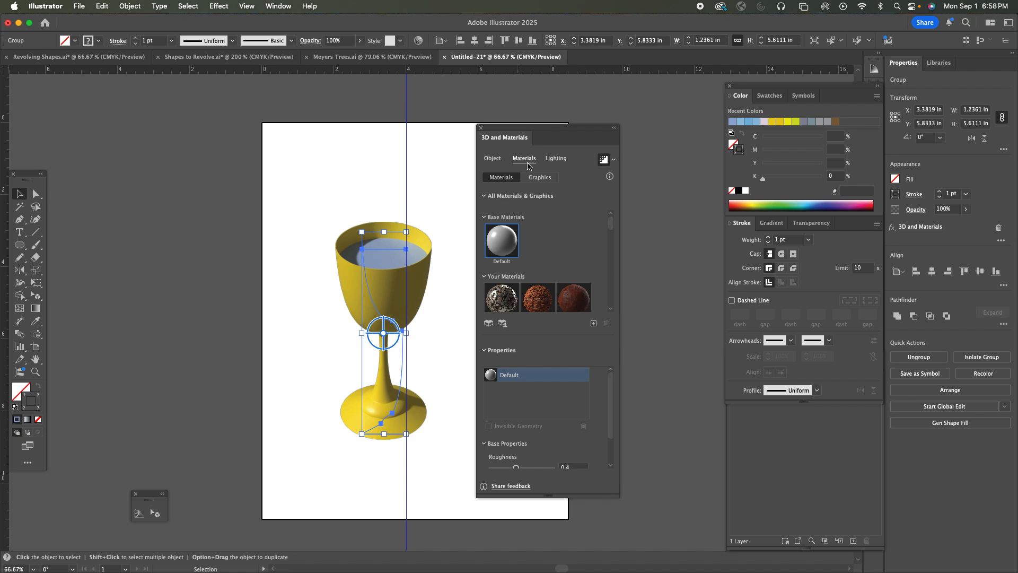
{"action": "left_click", "coordinate": [603, 163]}
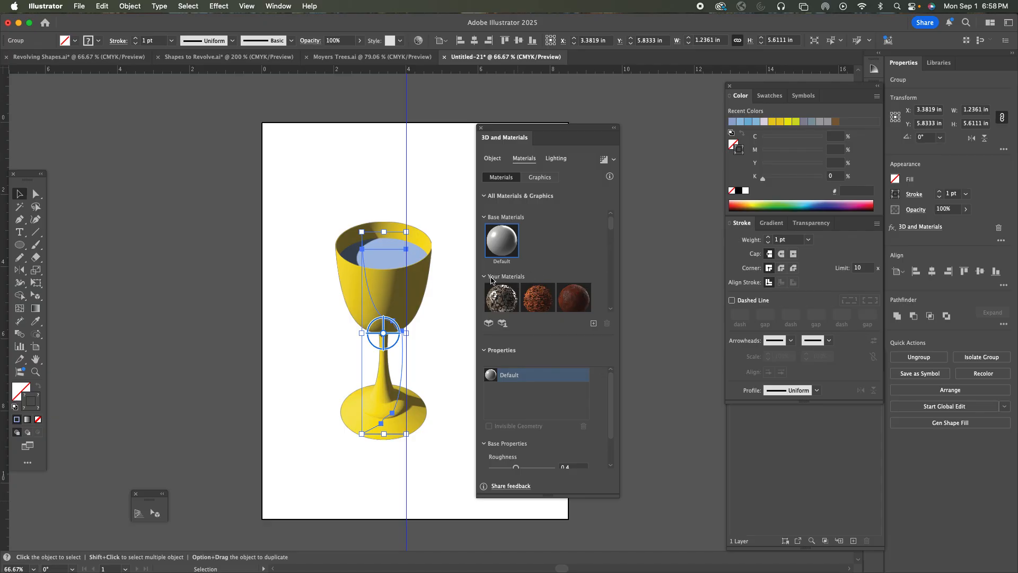
Set the default material's Metallic to 0.43 and Roughness to 0.28, checking the metallic look with a ray-traced preview
{"action": "left_click_drag", "start_coordinate": [610, 416], "coordinate": [611, 443]}
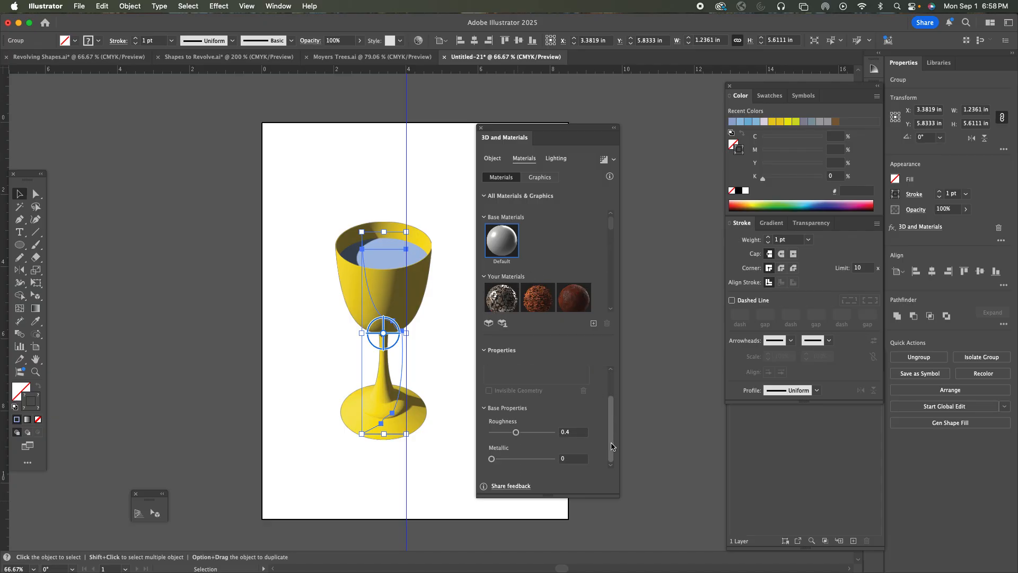
{"action": "left_click_drag", "start_coordinate": [492, 461], "coordinate": [519, 465]}
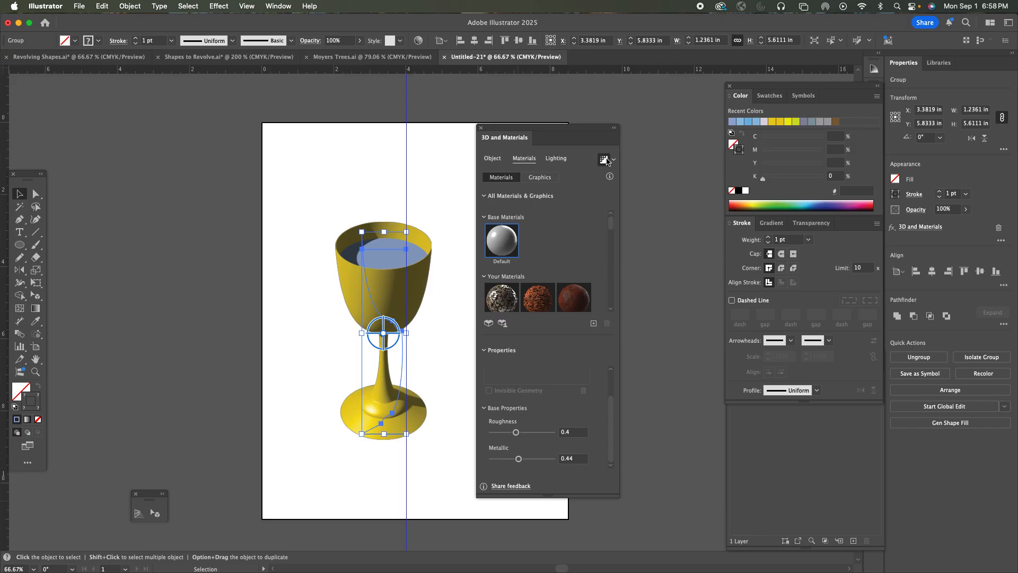
{"action": "left_click", "coordinate": [606, 161]}
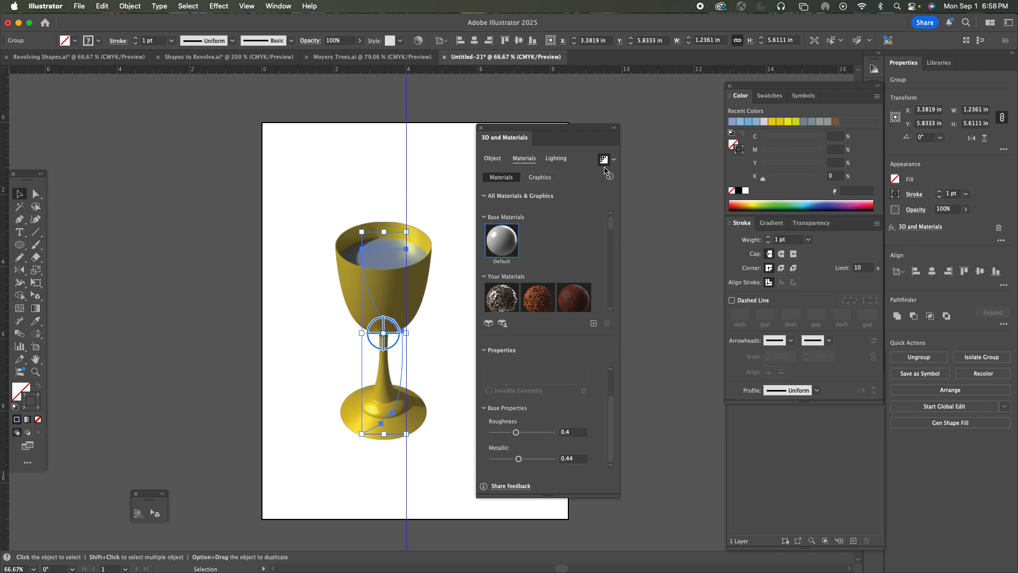
{"action": "left_click", "coordinate": [605, 161]}
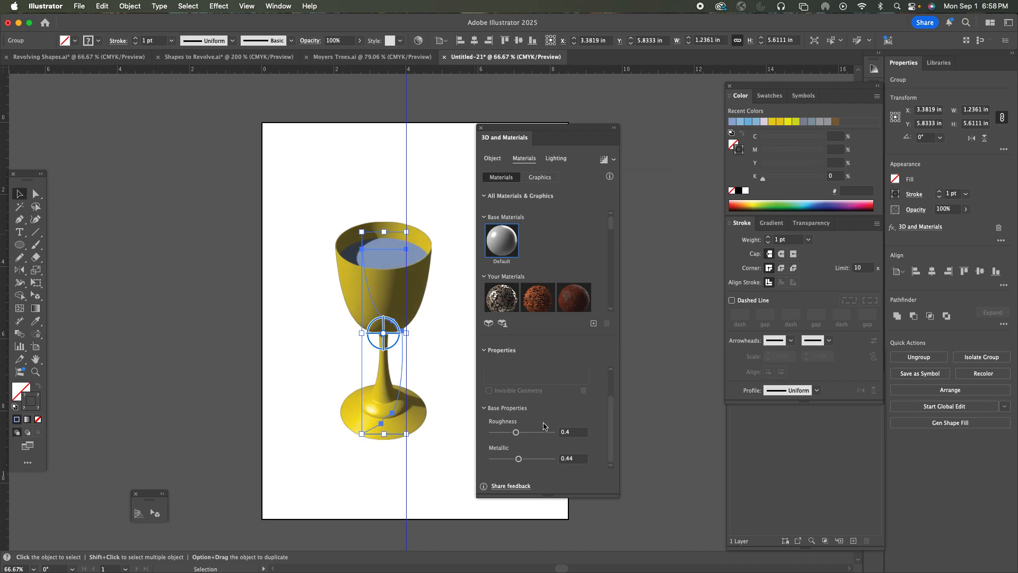
{"action": "mouse_move", "coordinate": [521, 459]}
{"action": "left_mouse_down"}
{"action": "mouse_move", "coordinate": [506, 434]}
{"action": "mouse_move", "coordinate": [518, 459]}
{"action": "left_mouse_up"}
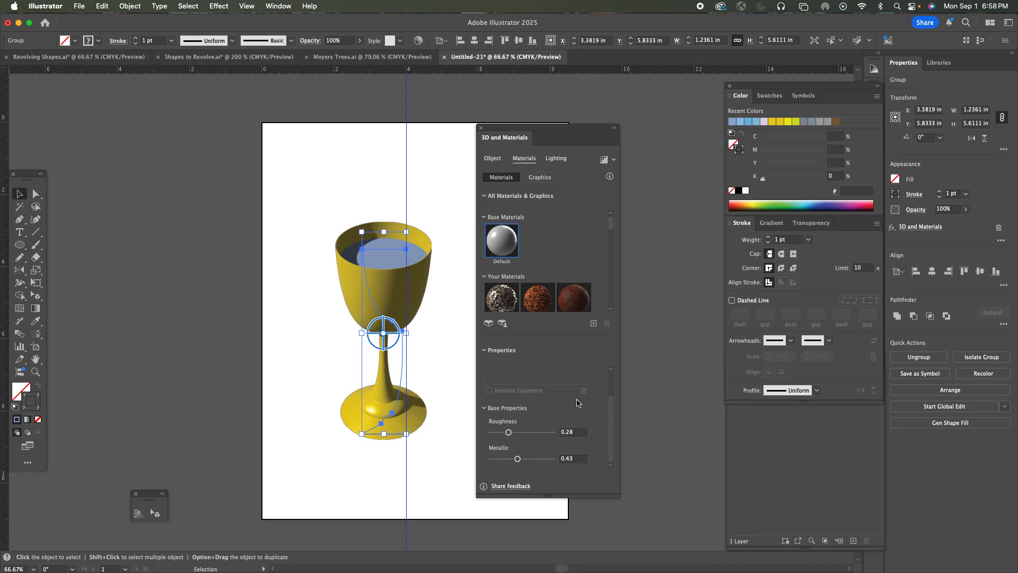
Add a second light and place it on the goblet's left side, at about -115.9° rotation and 62.3° height
{"action": "left_click", "coordinate": [558, 159]}
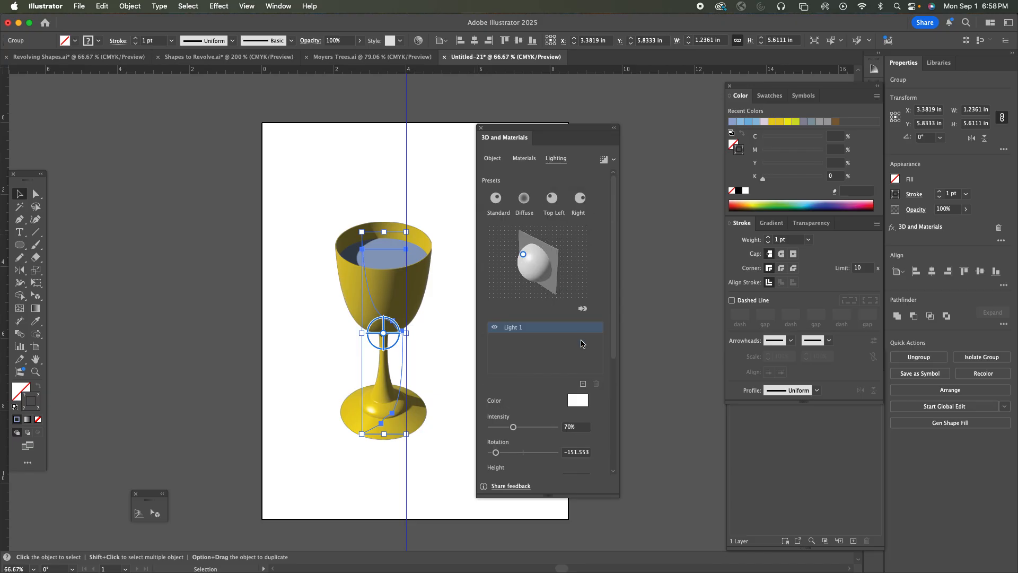
{"action": "left_click", "coordinate": [583, 383]}
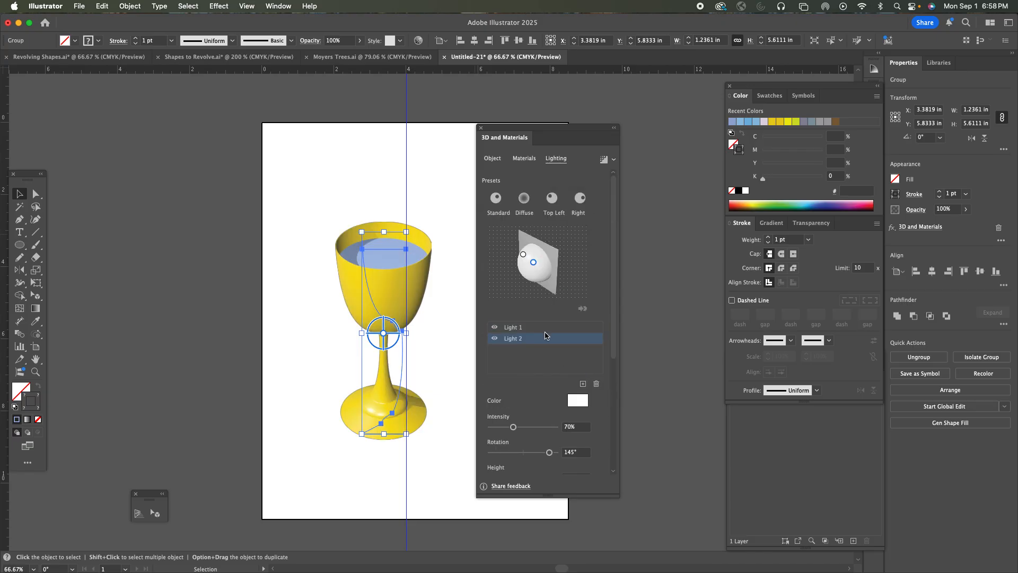
{"action": "left_click_drag", "start_coordinate": [534, 262], "coordinate": [518, 265]}
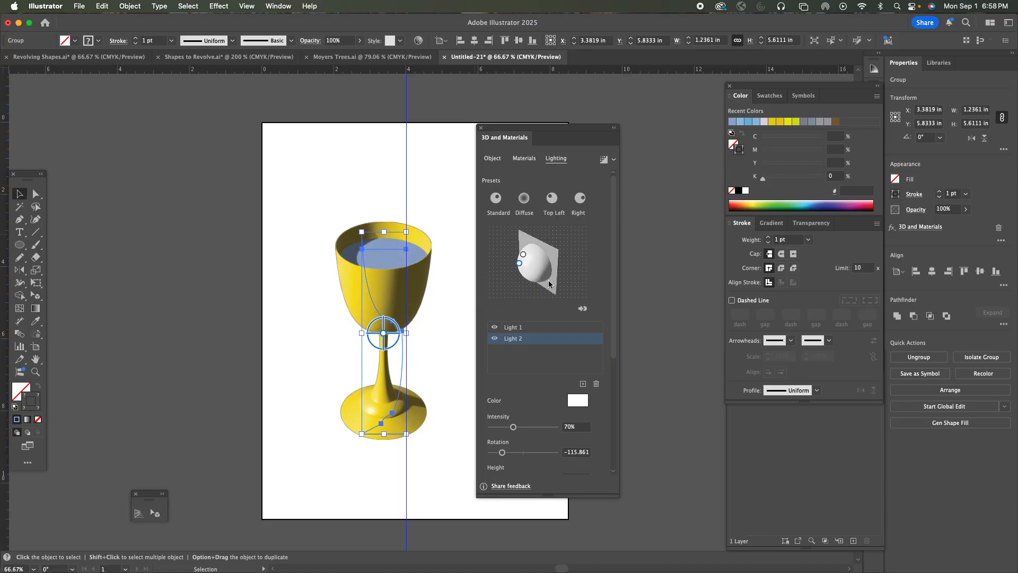
Set the second light's softness to 22% and render the goblet with ray tracing
{"action": "scroll", "coordinate": [611, 351], "scroll_direction": "down", "scroll_amount": 3}
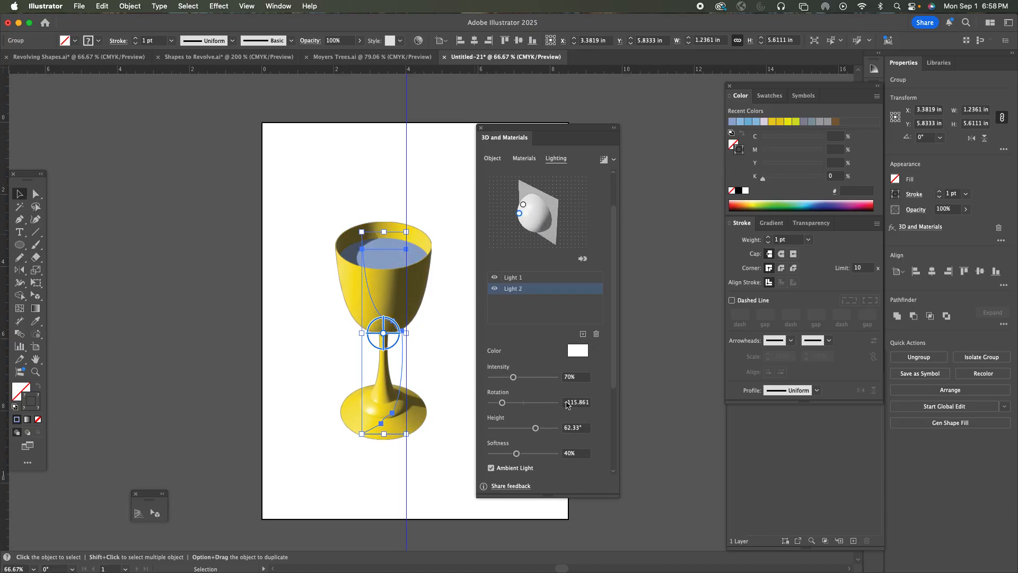
{"action": "left_click_drag", "start_coordinate": [516, 453], "coordinate": [504, 455]}
{"action": "left_click", "coordinate": [605, 160]}
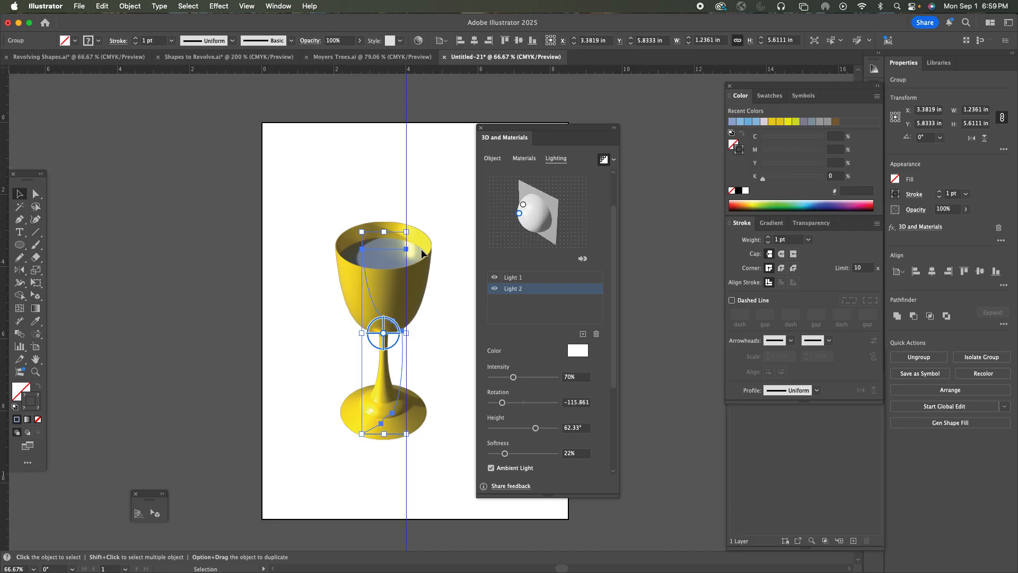
Move the 3D and Materials panel farther from the goblet, then deselect the artwork and hide the guides
{"action": "left_click_drag", "start_coordinate": [559, 129], "coordinate": [616, 129]}
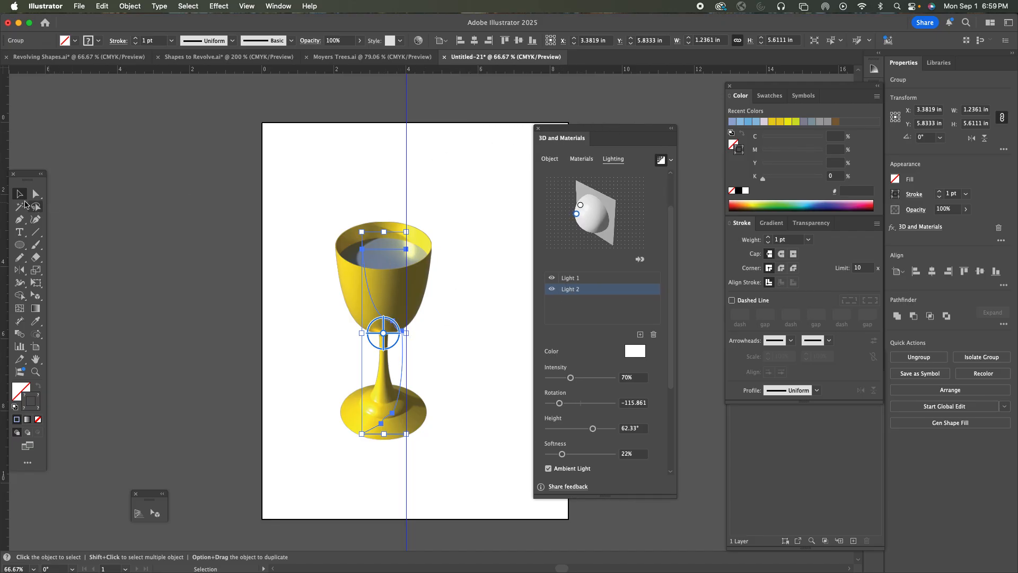
{"action": "left_click", "coordinate": [157, 181]}
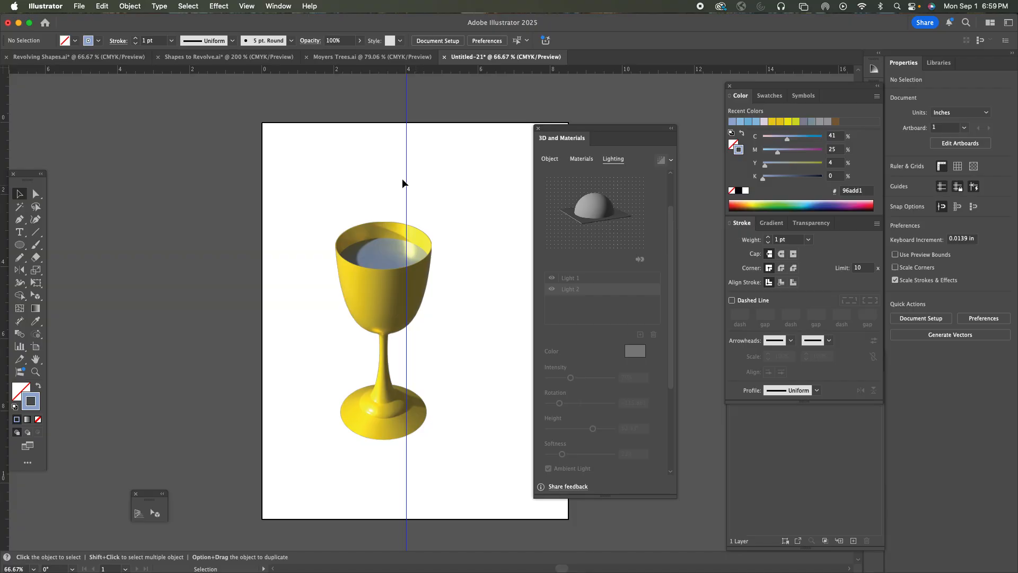
{"action": "left_click", "coordinate": [278, 6]}
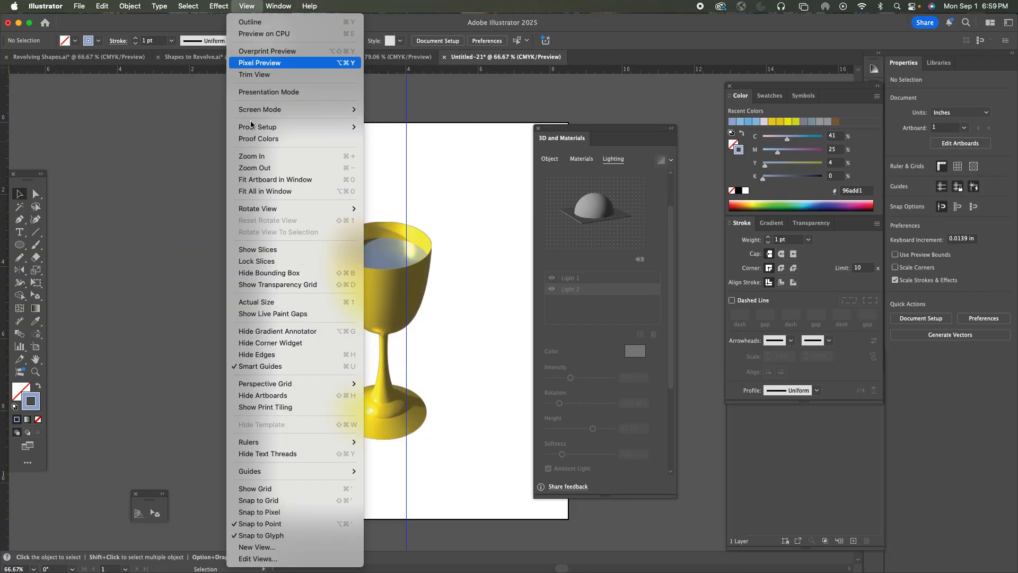
{"action": "mouse_move", "coordinate": [283, 471]}
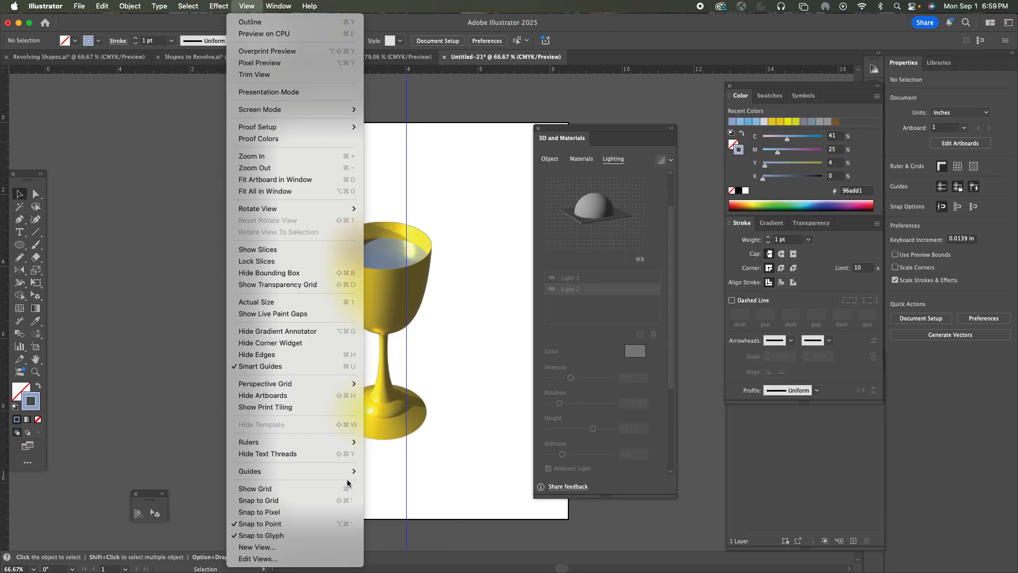
{"action": "mouse_move", "coordinate": [341, 474]}
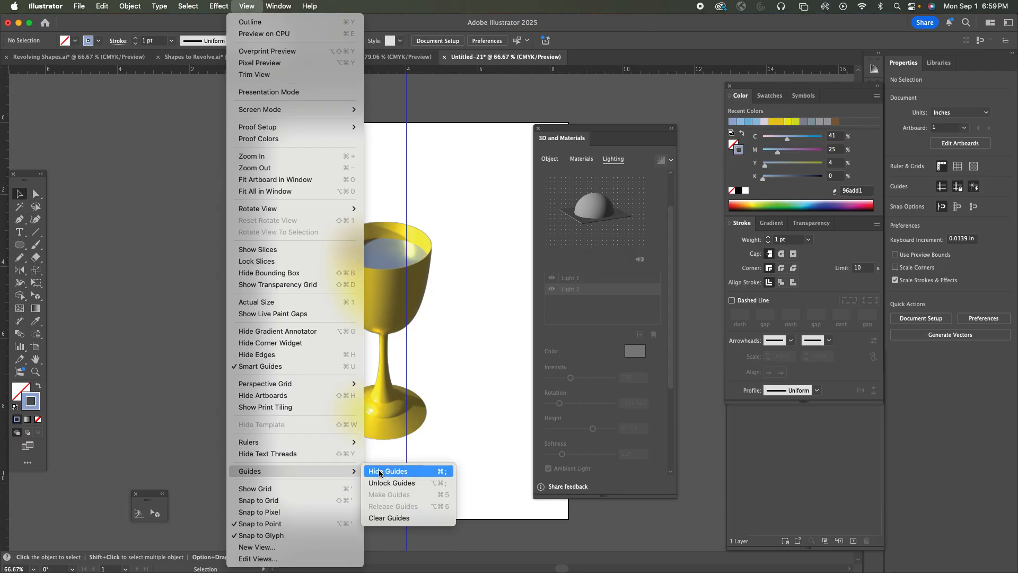
{"action": "left_click", "coordinate": [418, 476]}
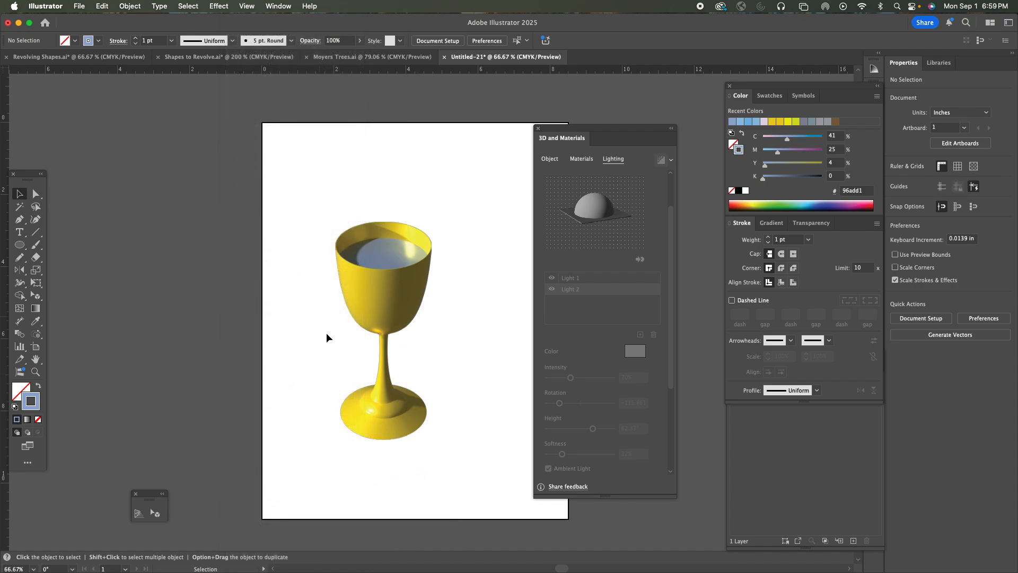
Save a copy to the Desktop in Adobe Illustrator (ai) format, named with the surname followed by "chalice", keeping the default Illustrator 2020 options
{"action": "left_click", "coordinate": [79, 5]}
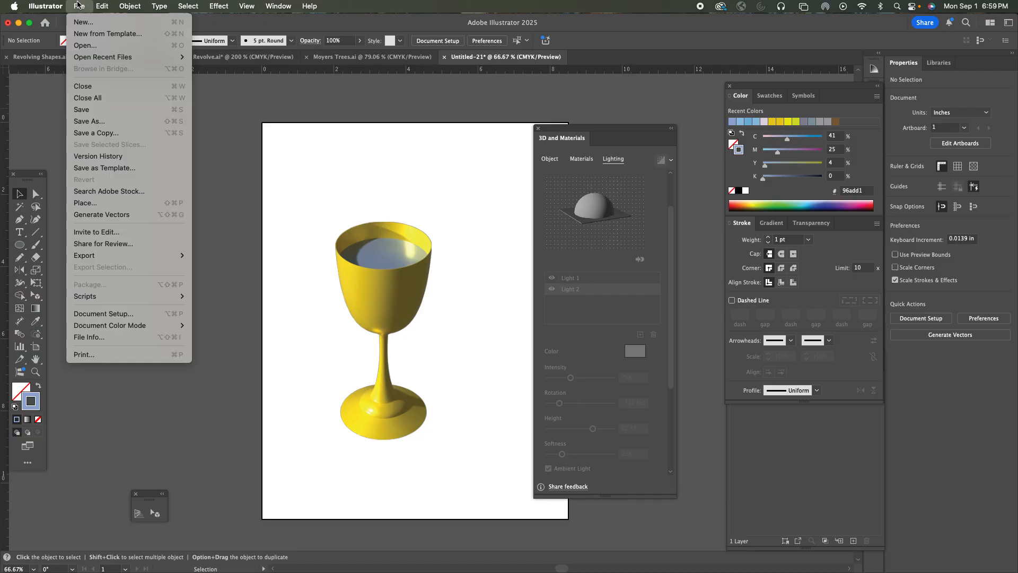
{"action": "left_click", "coordinate": [113, 133]}
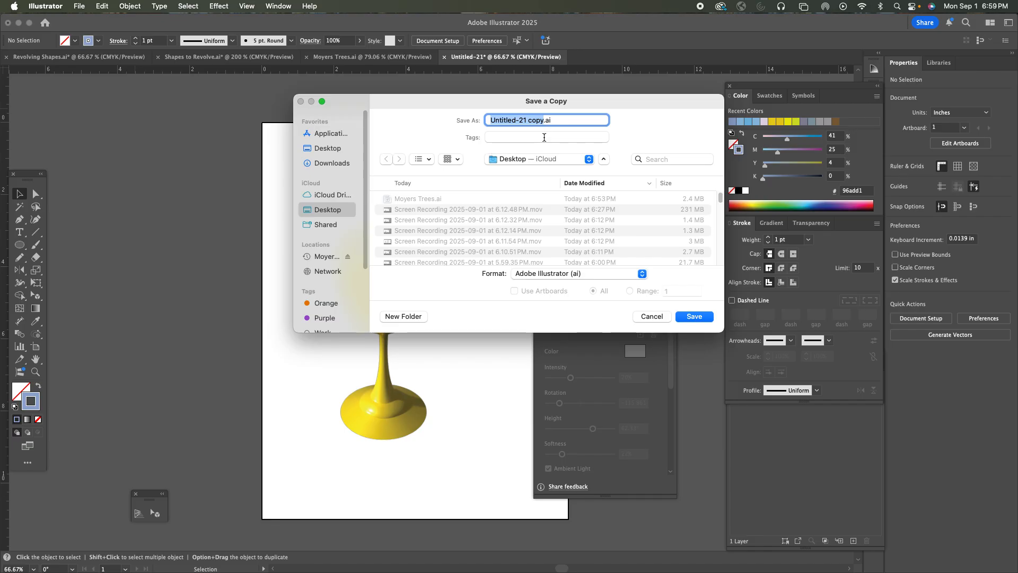
{"action": "type", "text": "Moyers"}
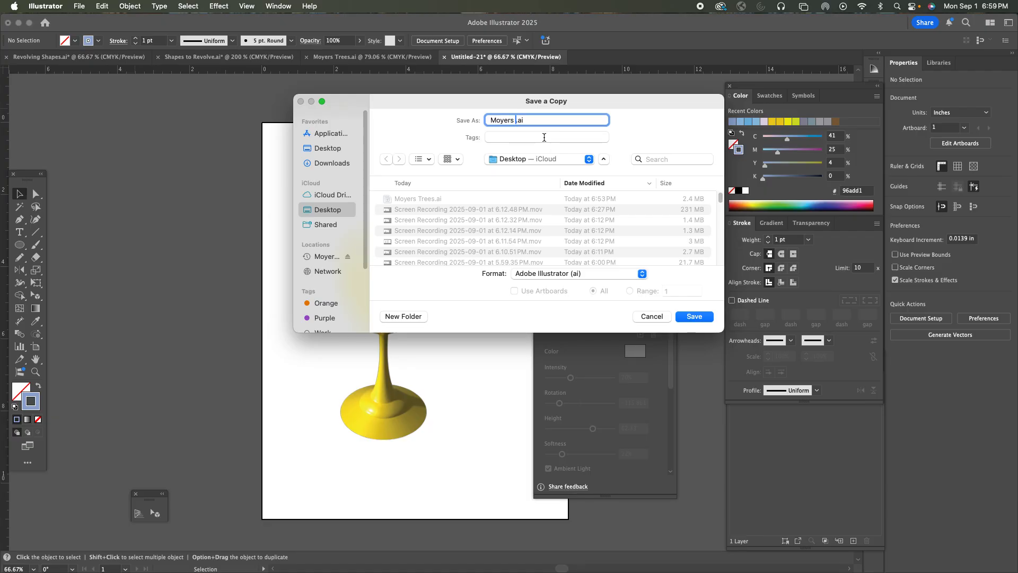
{"action": "type", "text": "chalice"}
{"action": "left_click", "coordinate": [699, 318]}
{"action": "left_click", "coordinate": [629, 447]}
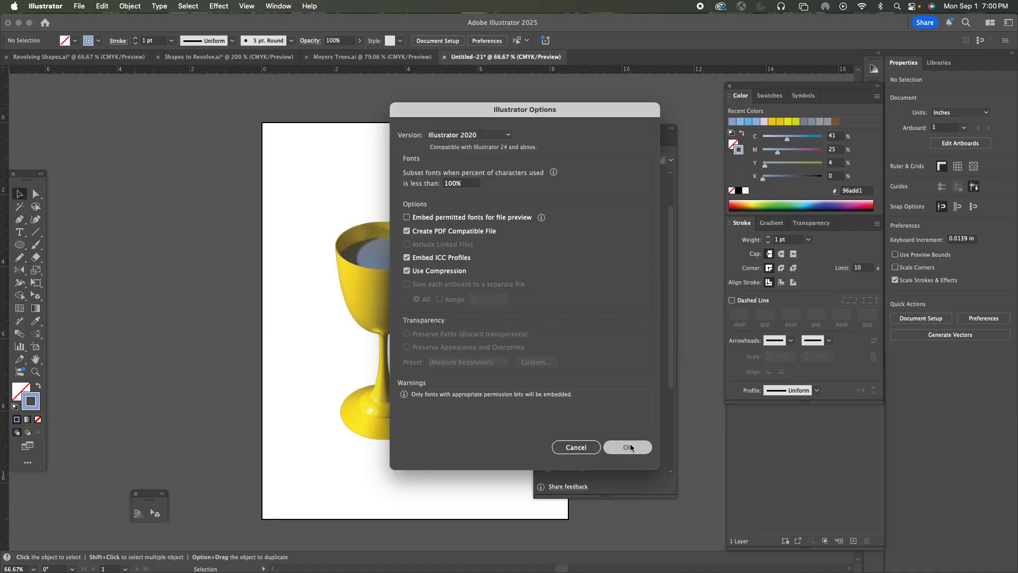